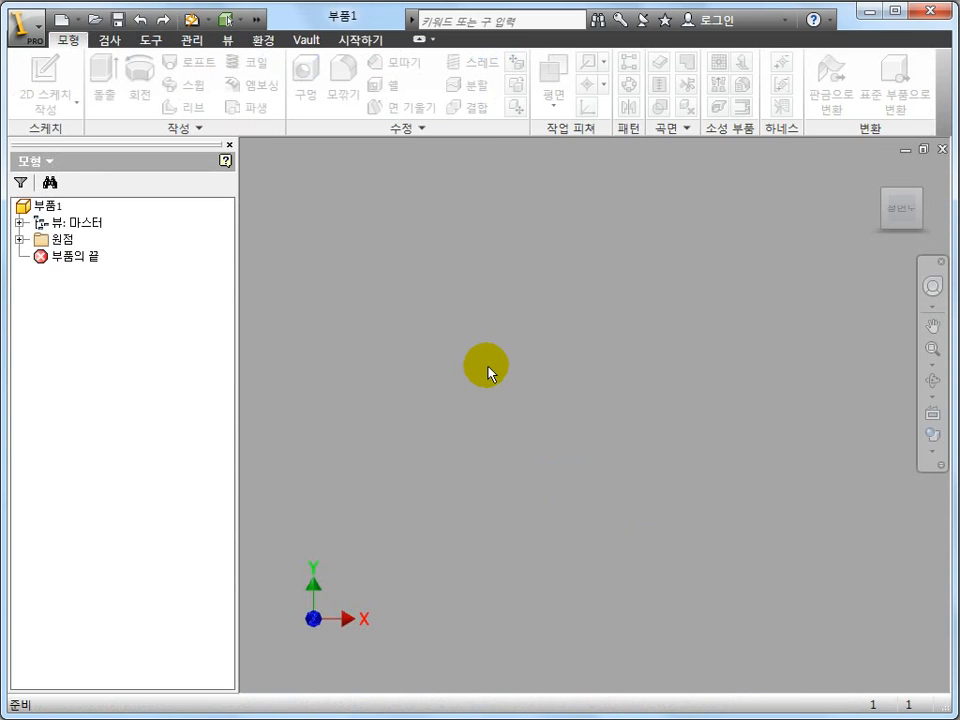
click(442, 389)
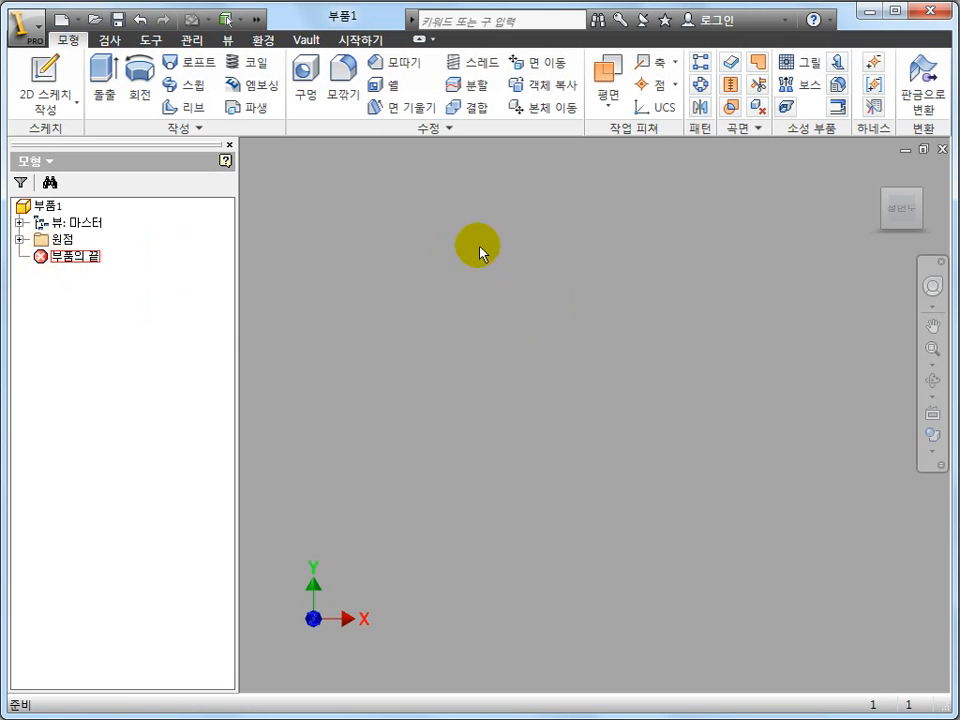
click(625, 447)
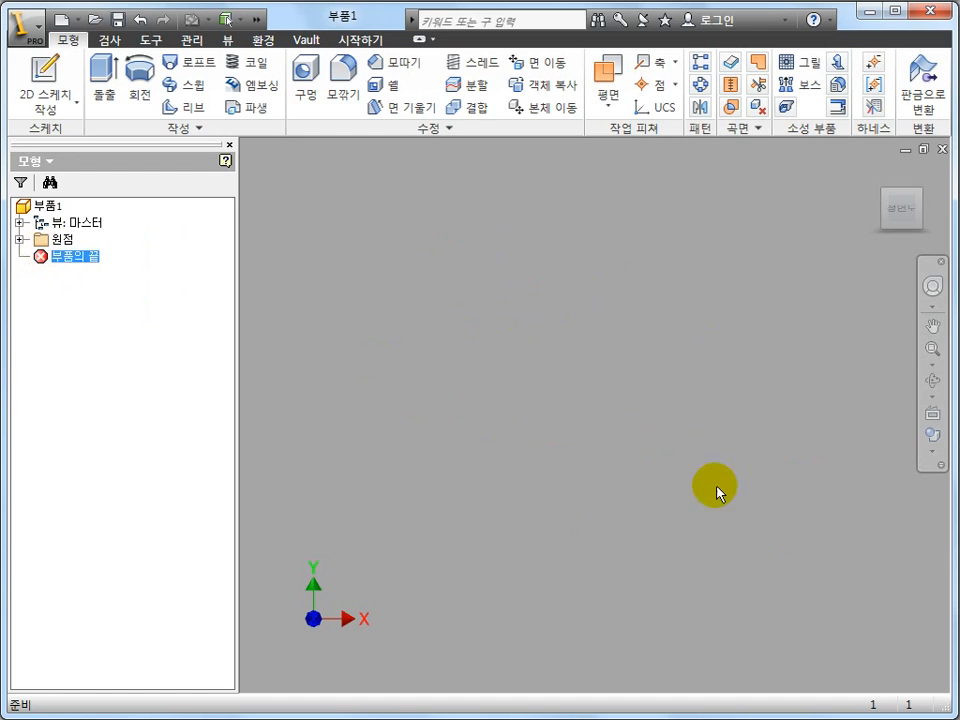
click(575, 500)
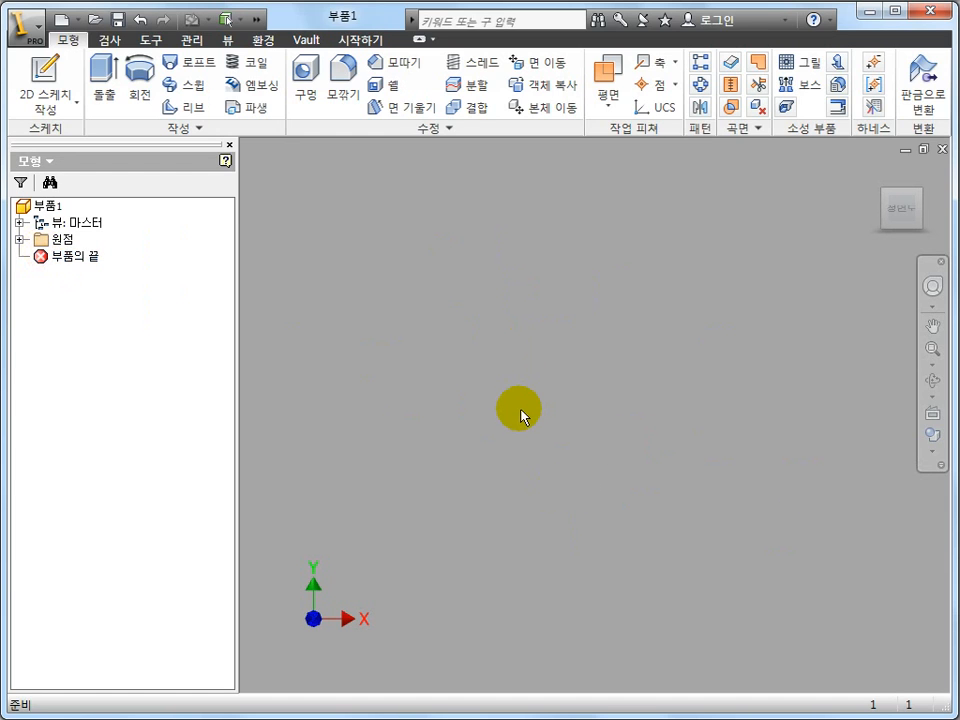
click(523, 404)
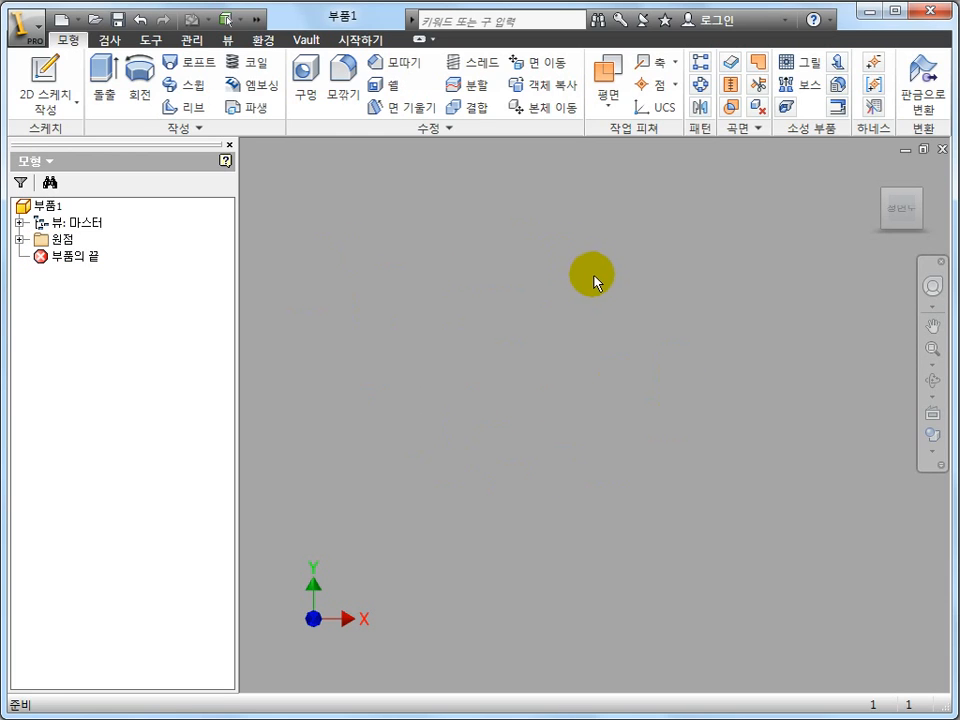
Set the application's part options so that new parts start with a sketch on the X-Y plane.
click(155, 42)
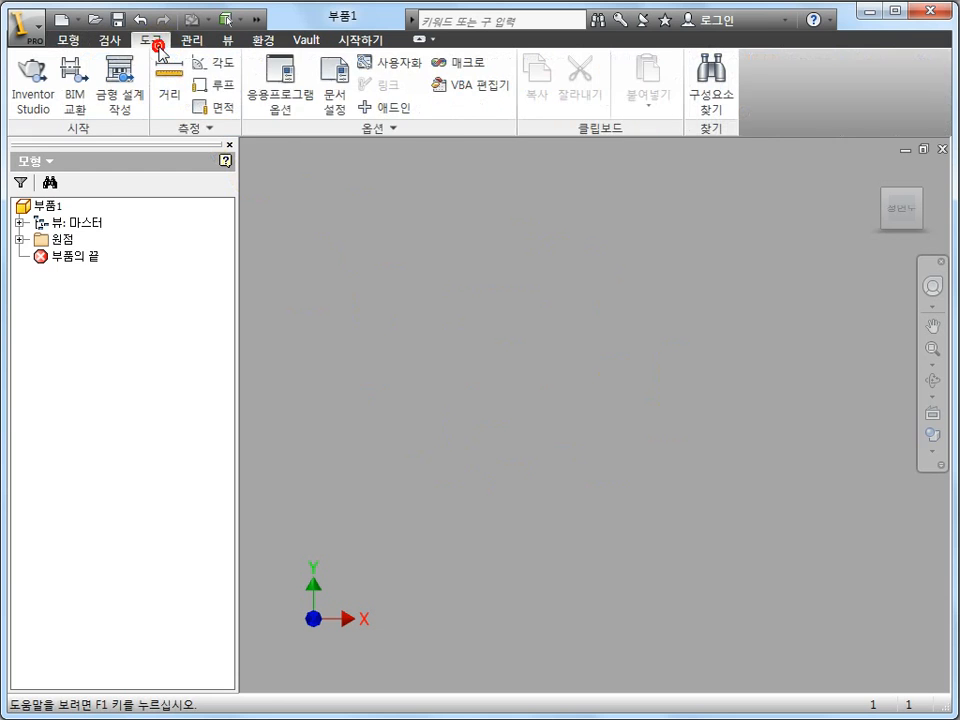
click(281, 90)
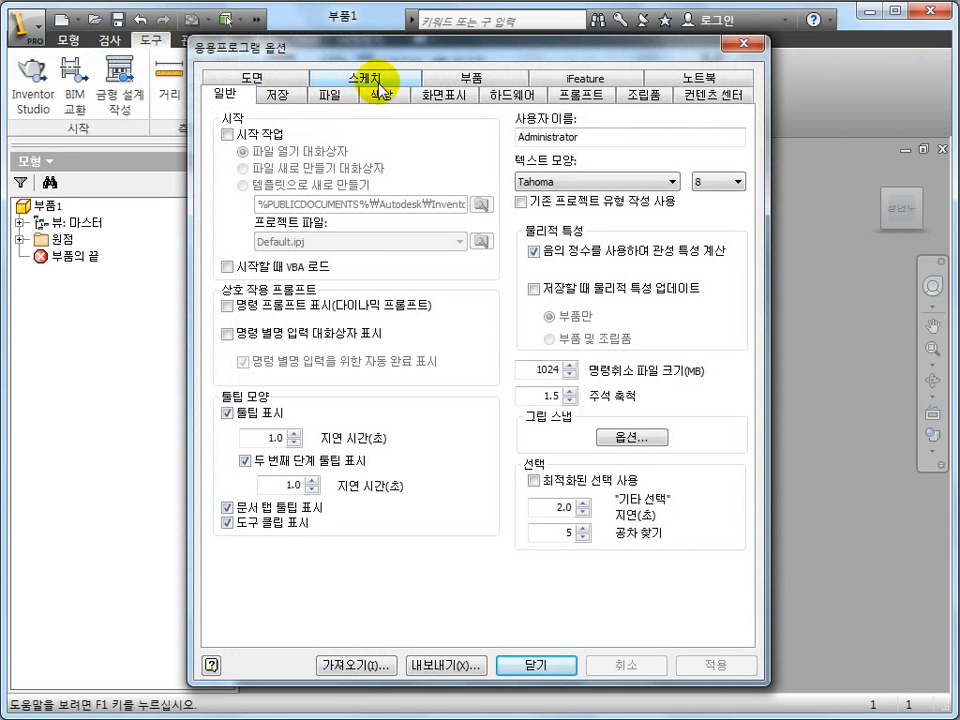
click(465, 82)
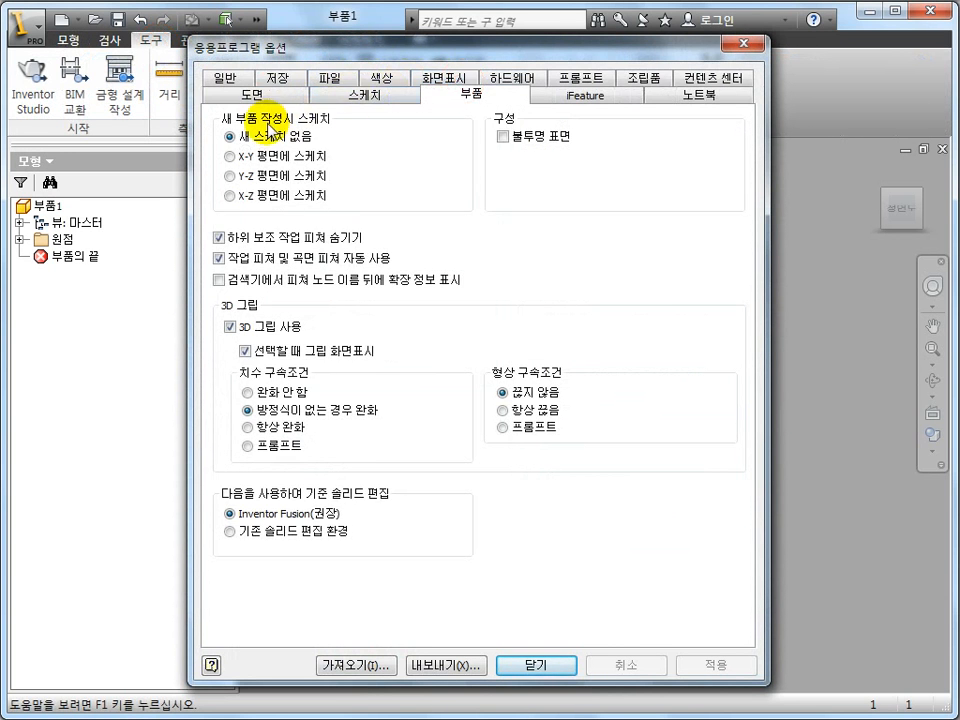
click(232, 157)
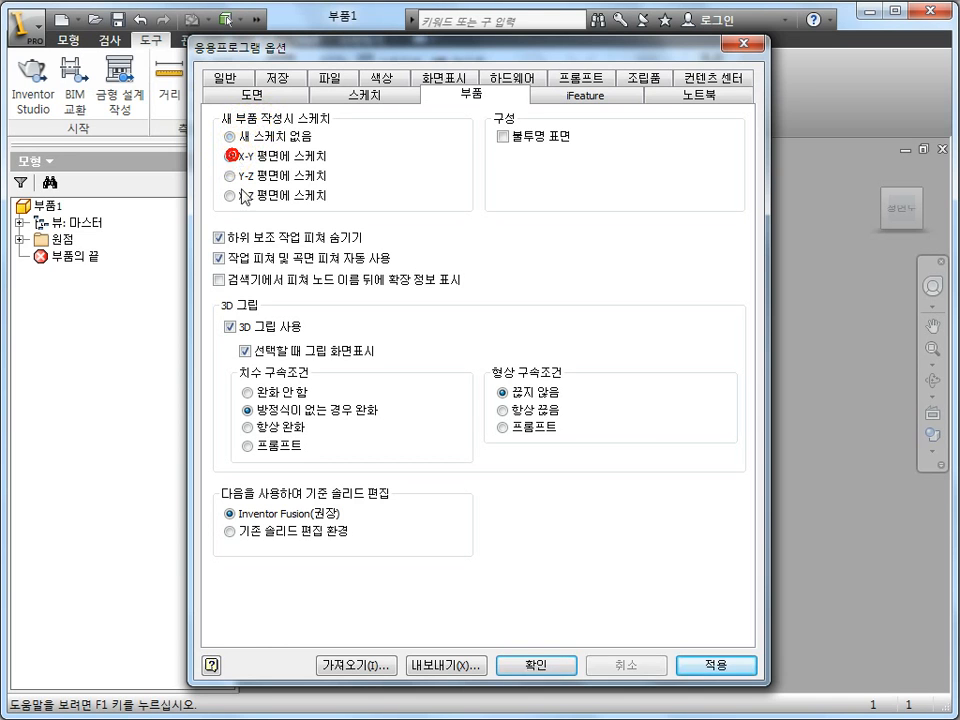
click(550, 666)
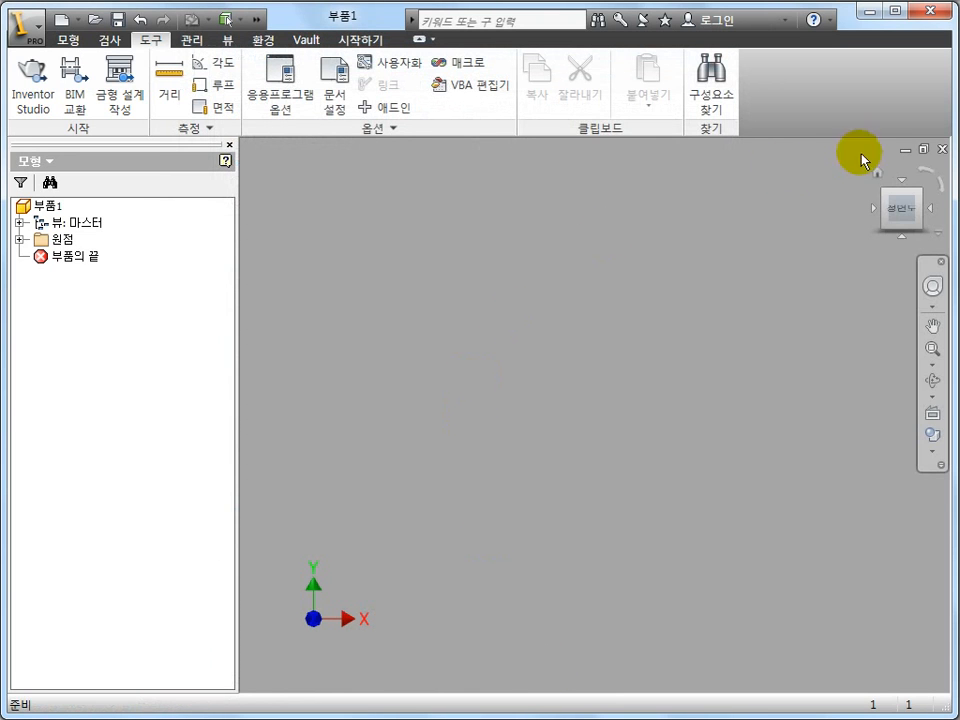
Close the current part and create a new part from a template.
click(941, 148)
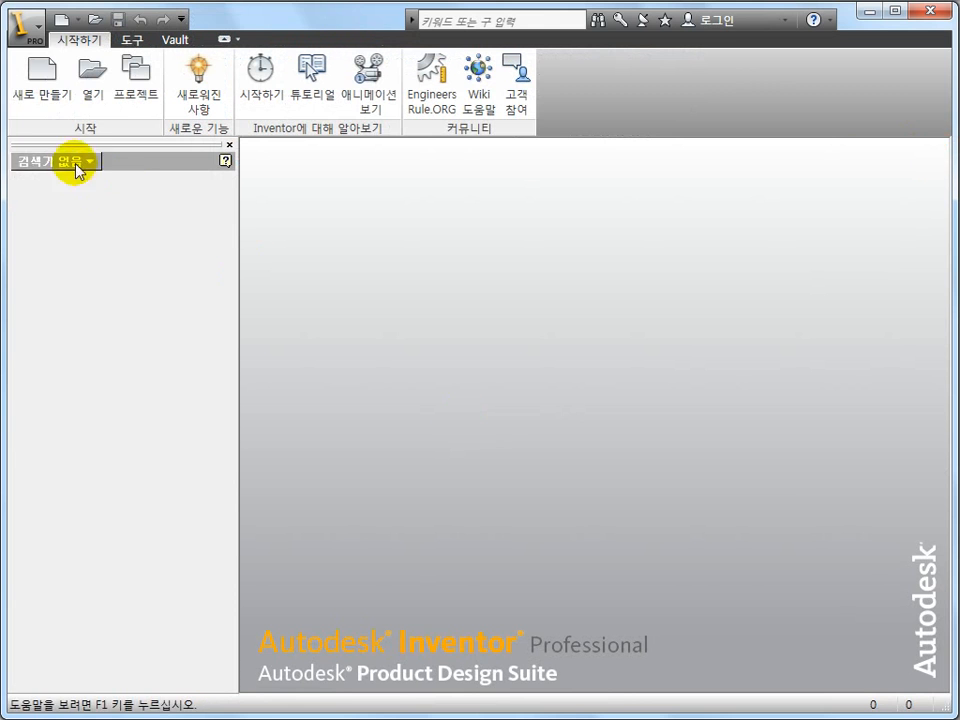
click(38, 98)
double_click(704, 268)
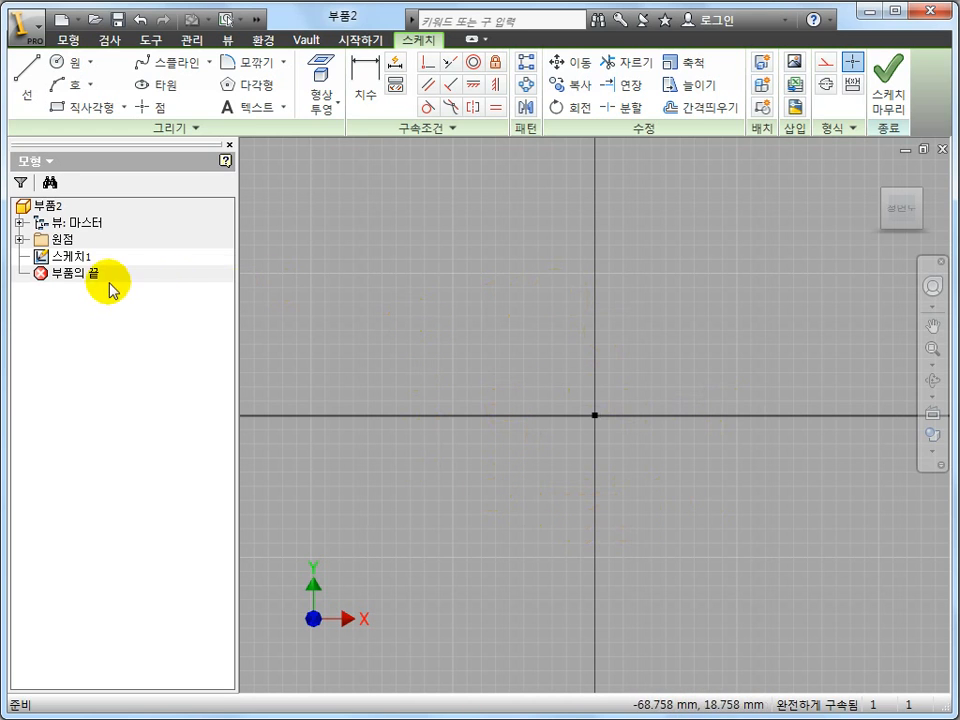
Expand the part's Origin folder and examine the XY plane in the sketch view.
click(18, 240)
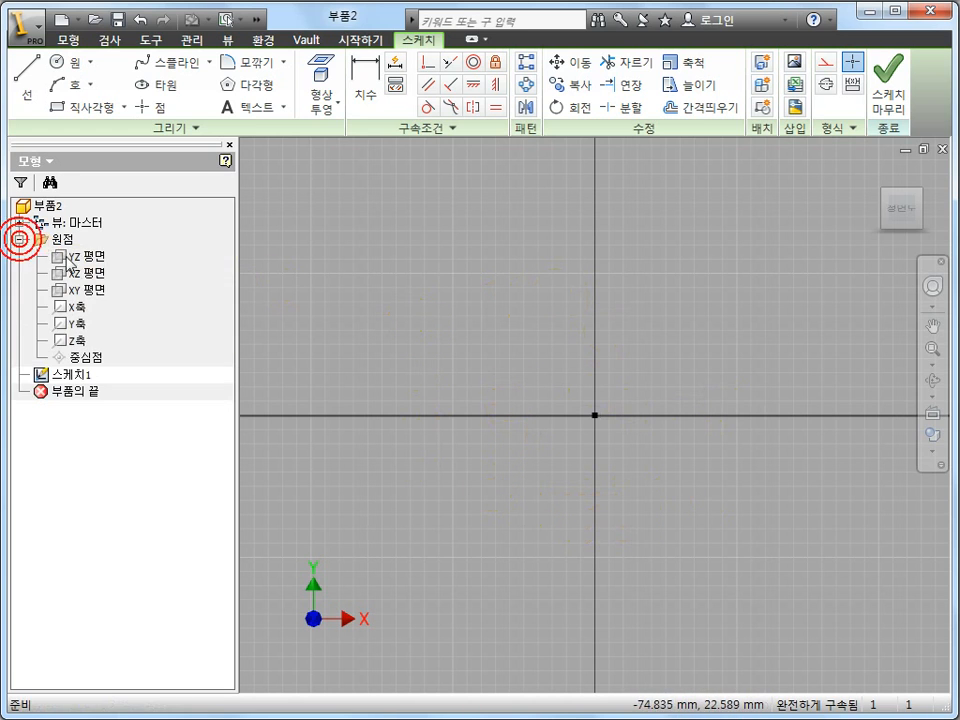
click(77, 290)
click(446, 415)
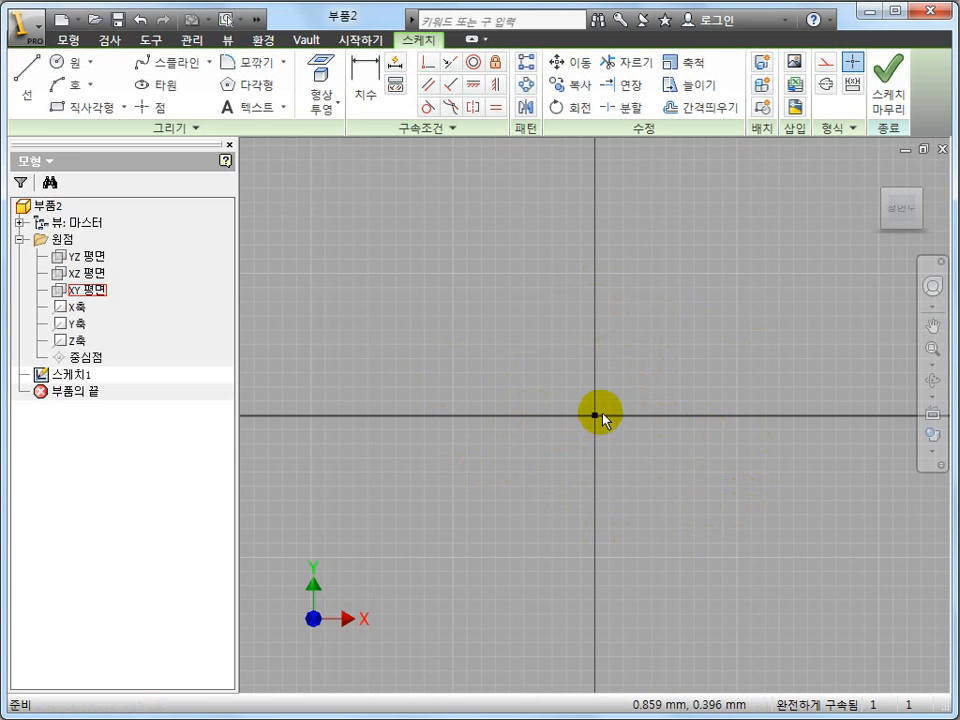
click(636, 401)
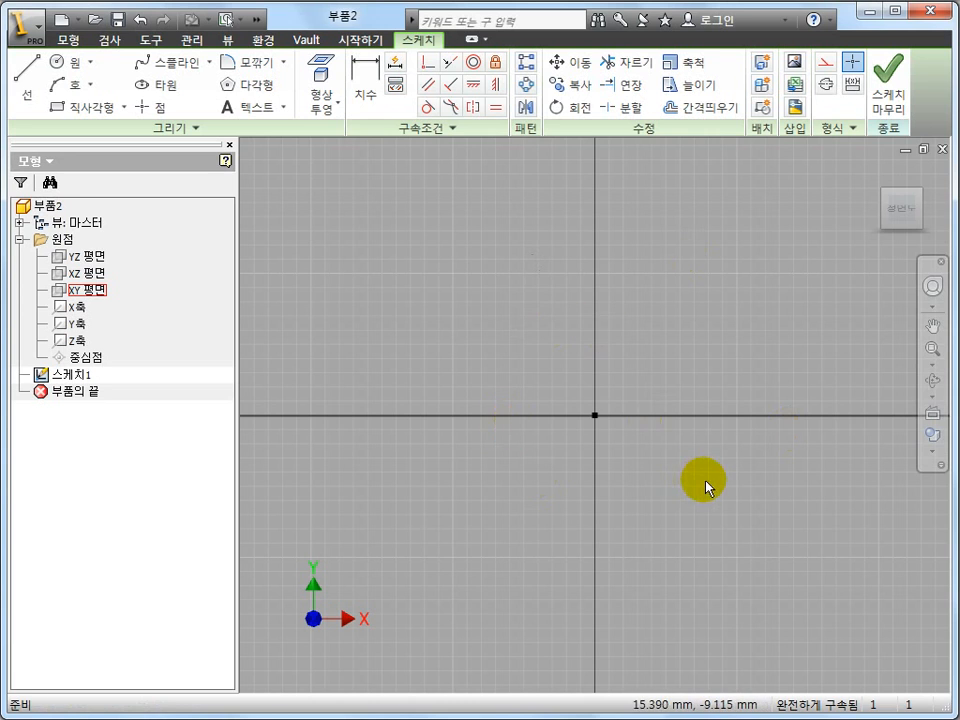
mouse_move(701, 482)
middle_down()
mouse_move(671, 480)
mouse_move(675, 487)
middle_up()
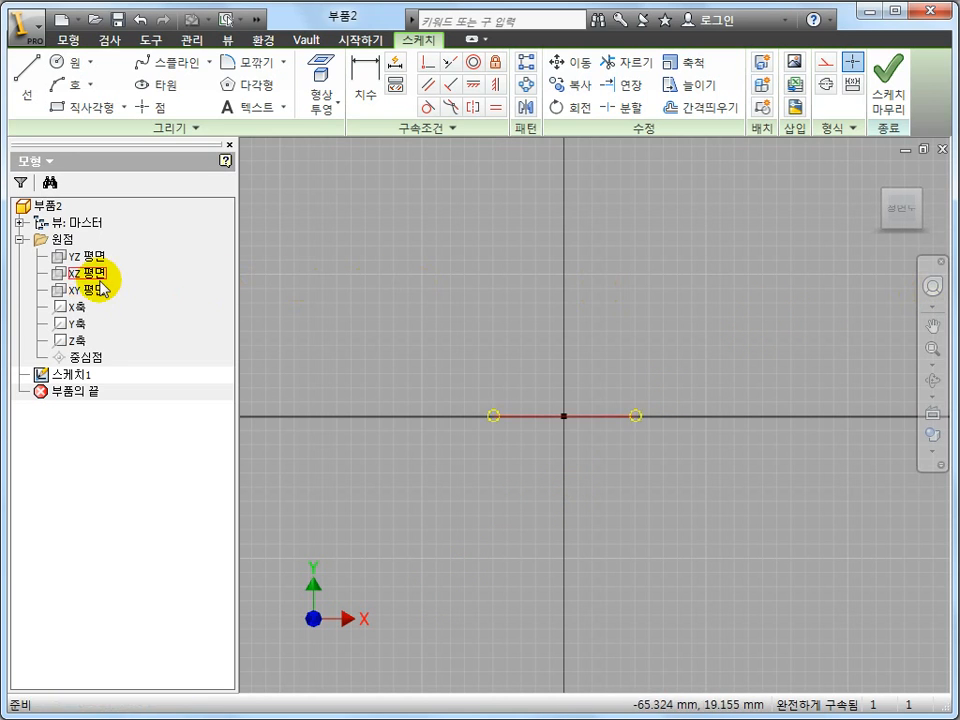
Highlight the YZ and XY planes, the X, Y and Z axes and the center point in turn to examine them.
click(19, 240)
click(19, 240)
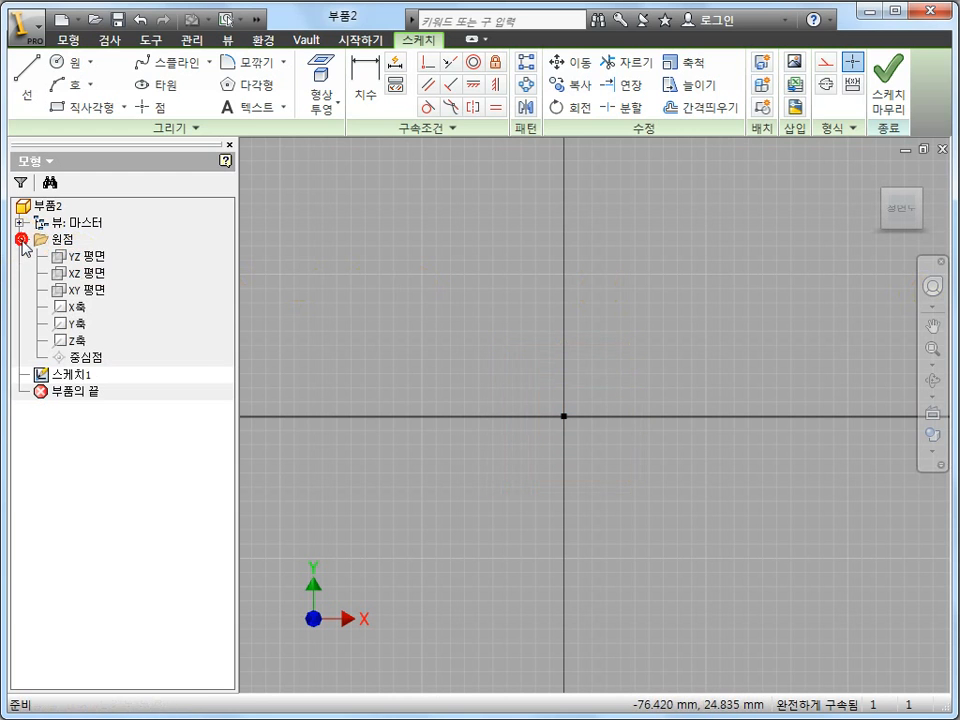
click(80, 256)
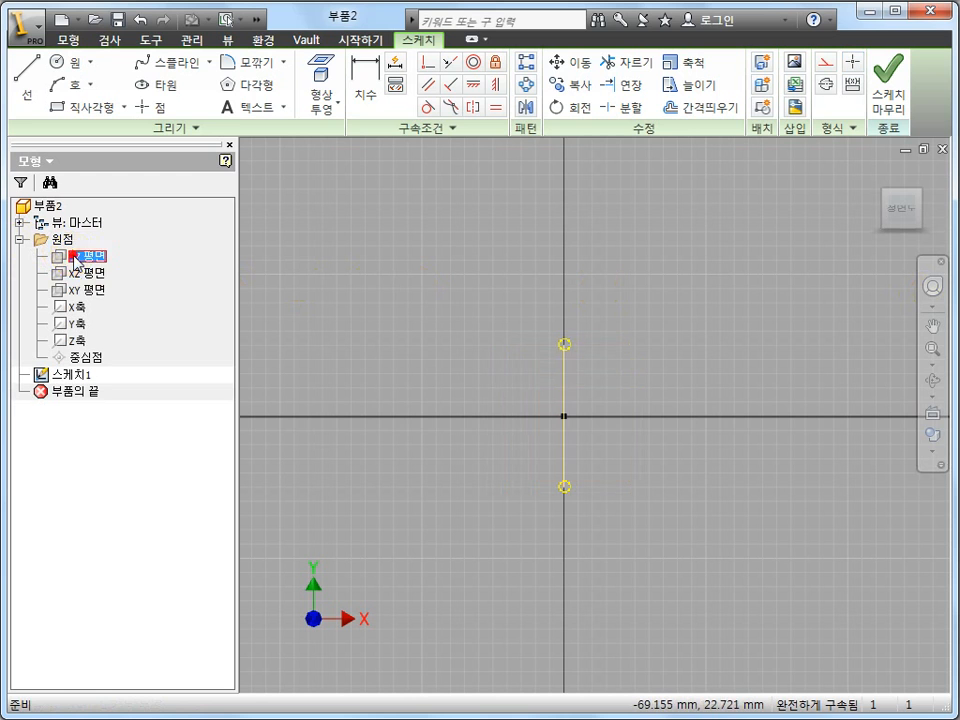
click(80, 290)
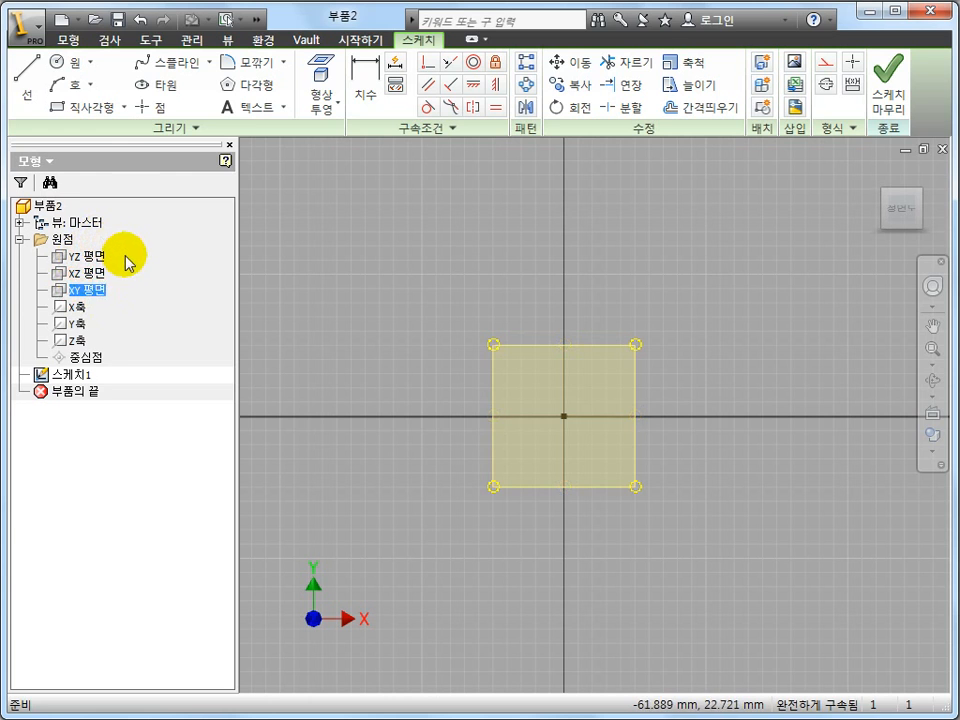
click(70, 308)
click(68, 323)
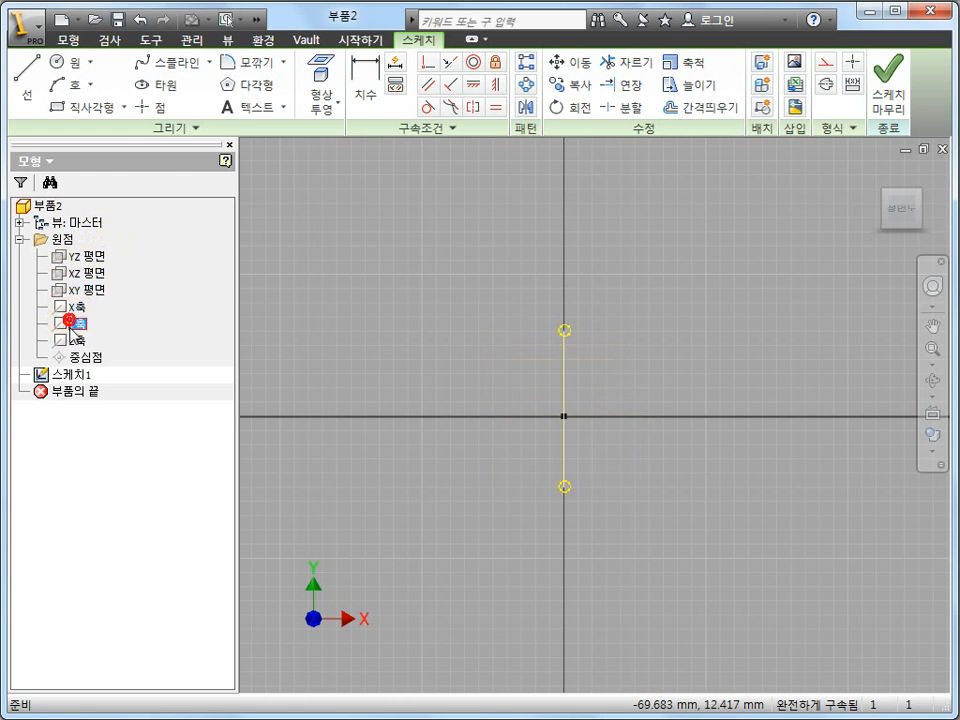
click(72, 338)
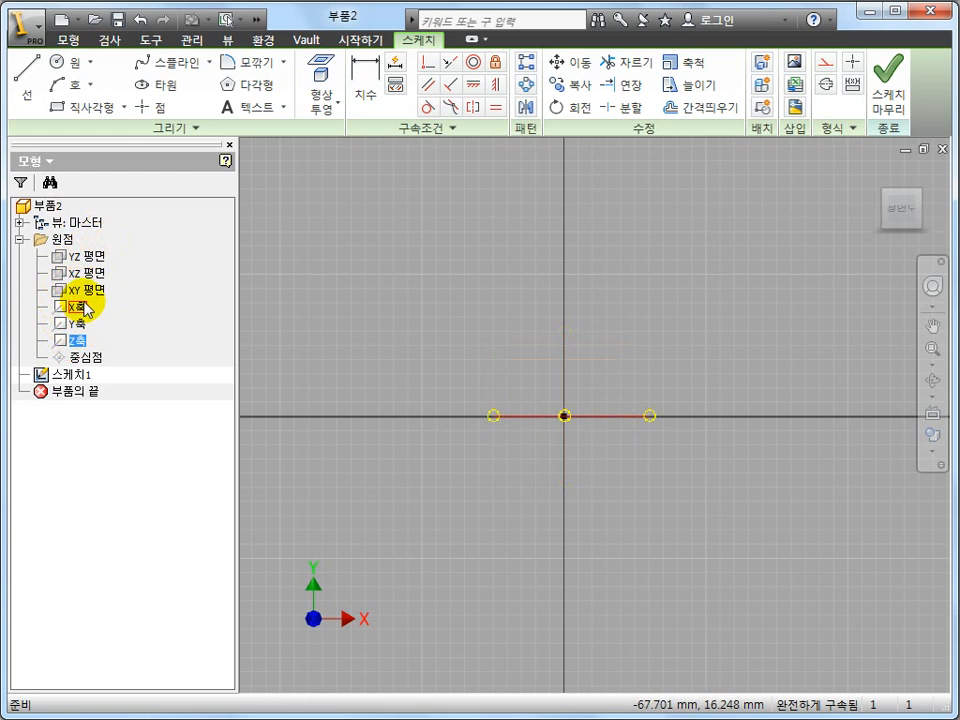
click(95, 360)
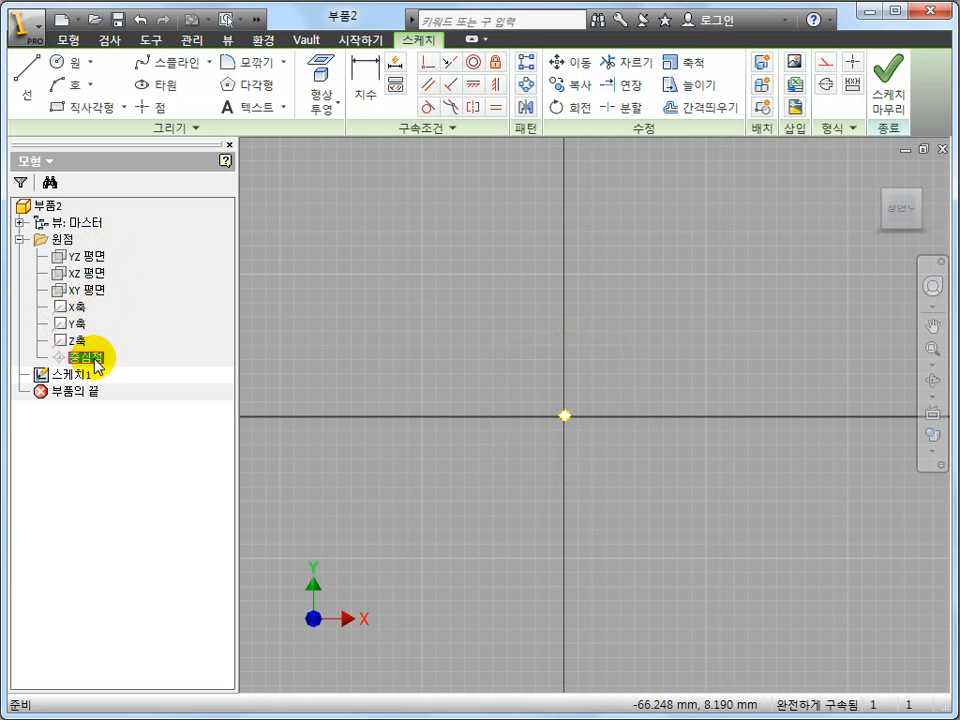
click(340, 360)
Turn the sketch to an isometric view and examine the origin's center point, axes, XY plane and YZ plane in 3D.
drag(928, 167, 910, 212)
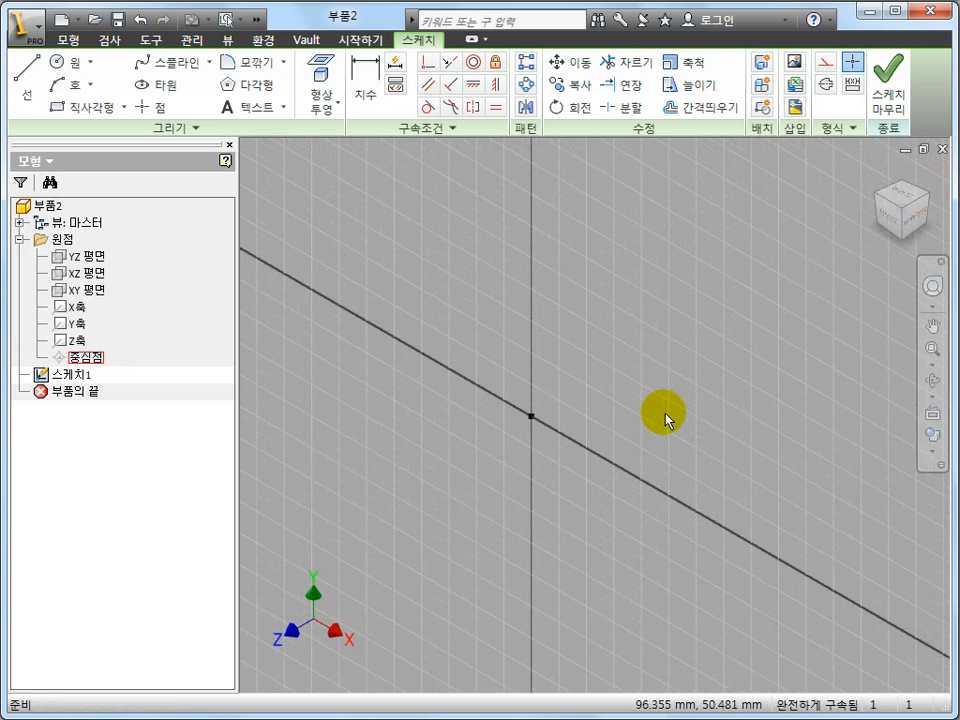
middle_drag(585, 431, 581, 399)
scroll(570, 410, up, 3)
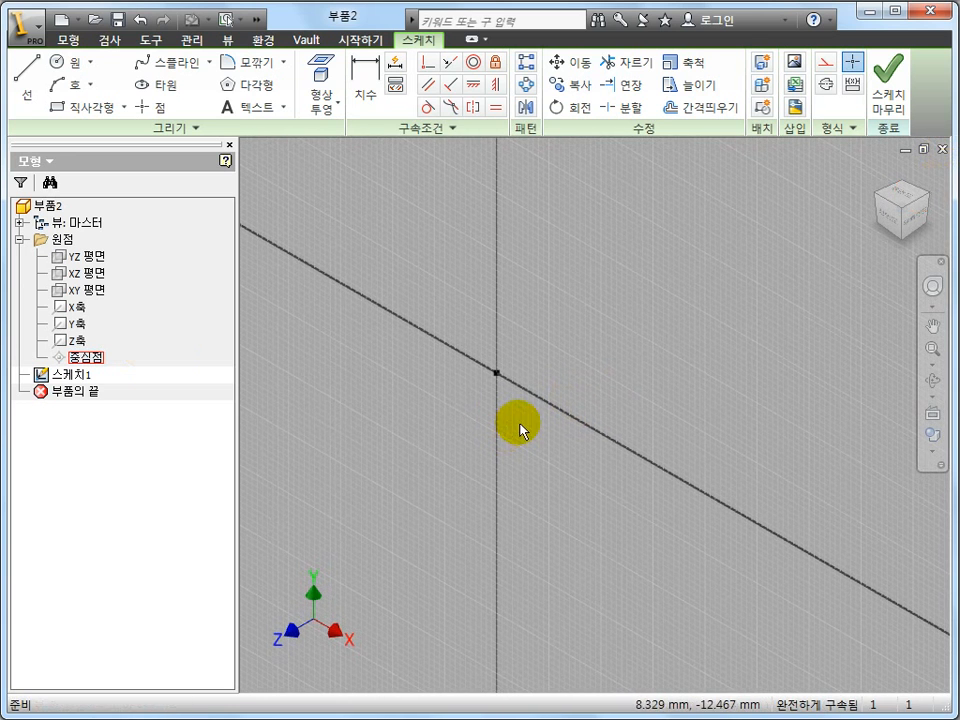
click(80, 358)
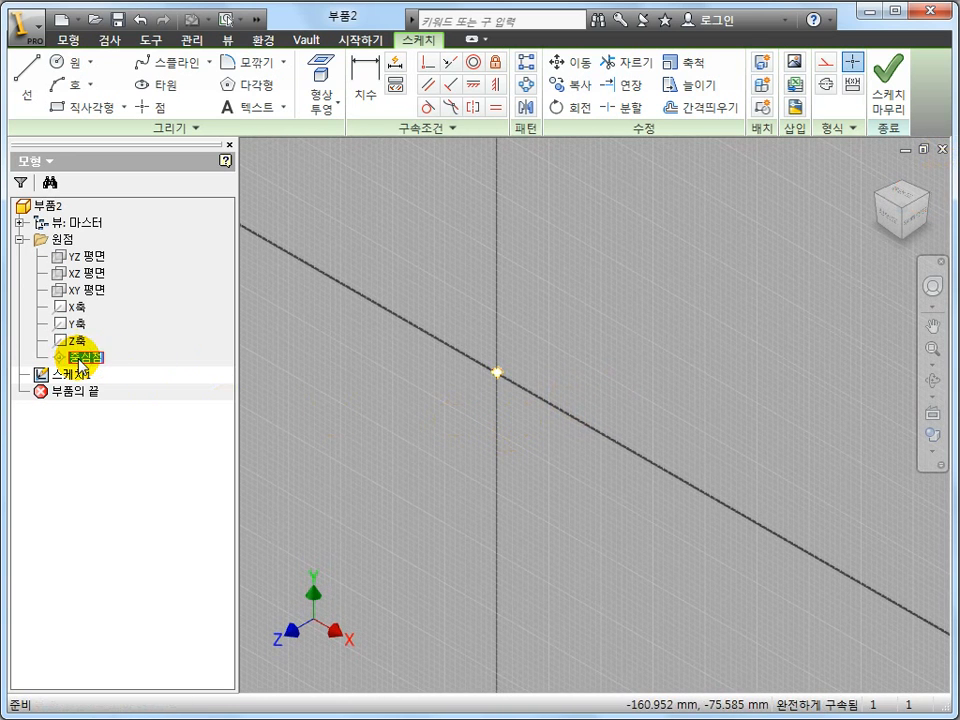
click(79, 328)
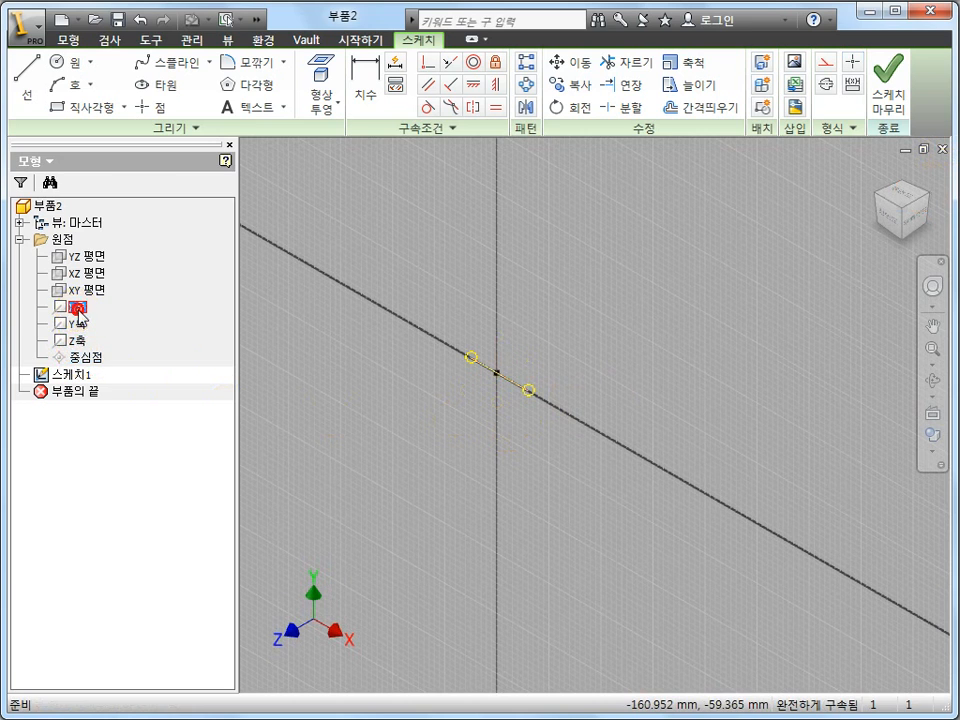
click(79, 341)
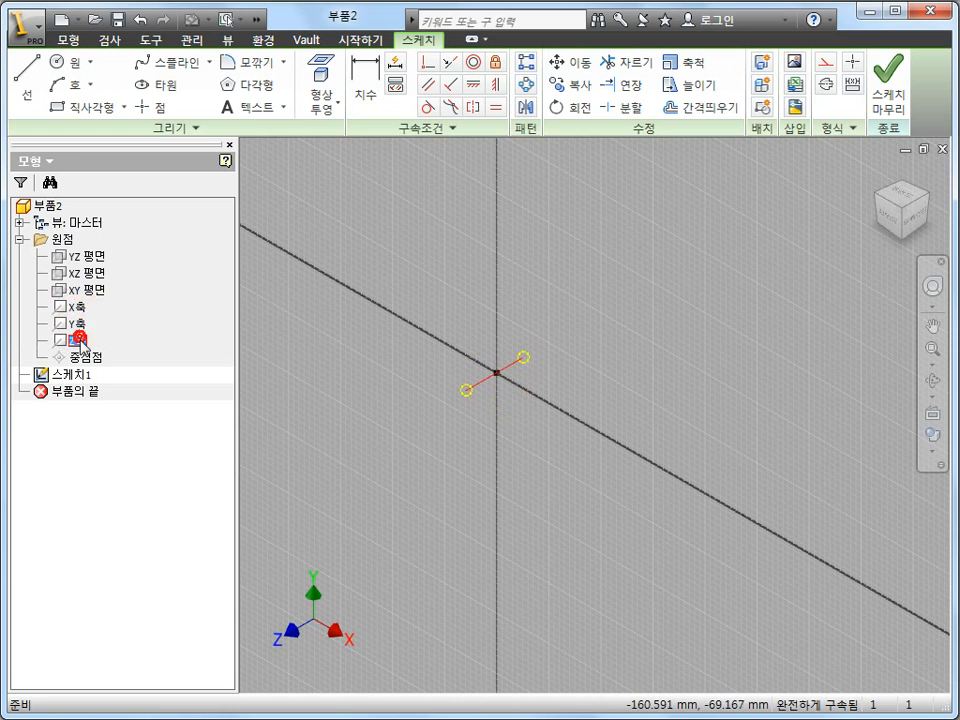
click(77, 309)
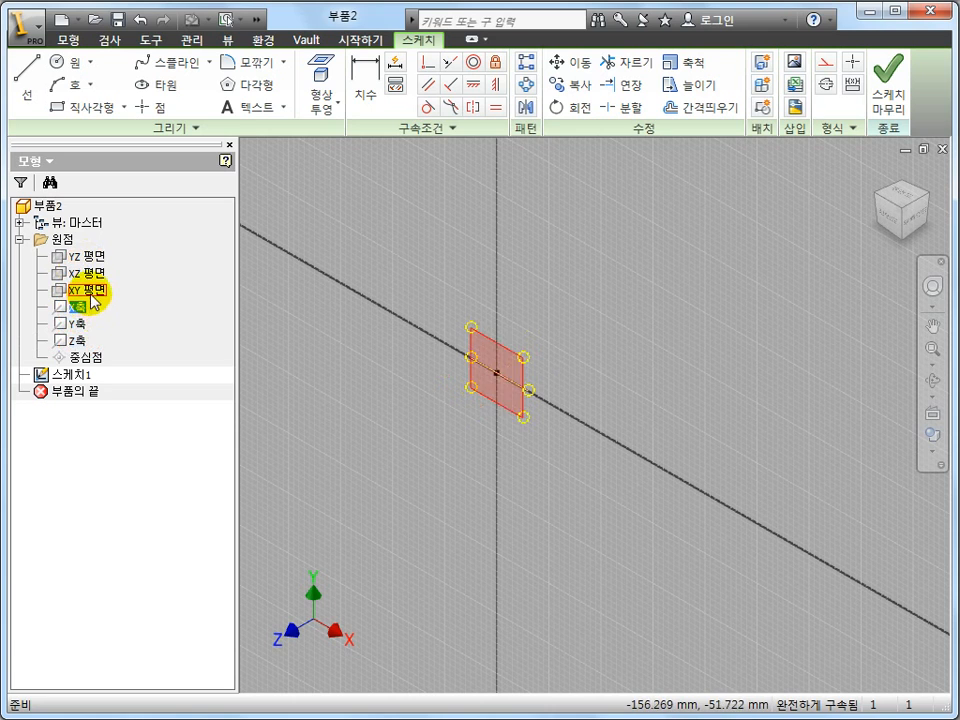
click(88, 290)
click(90, 258)
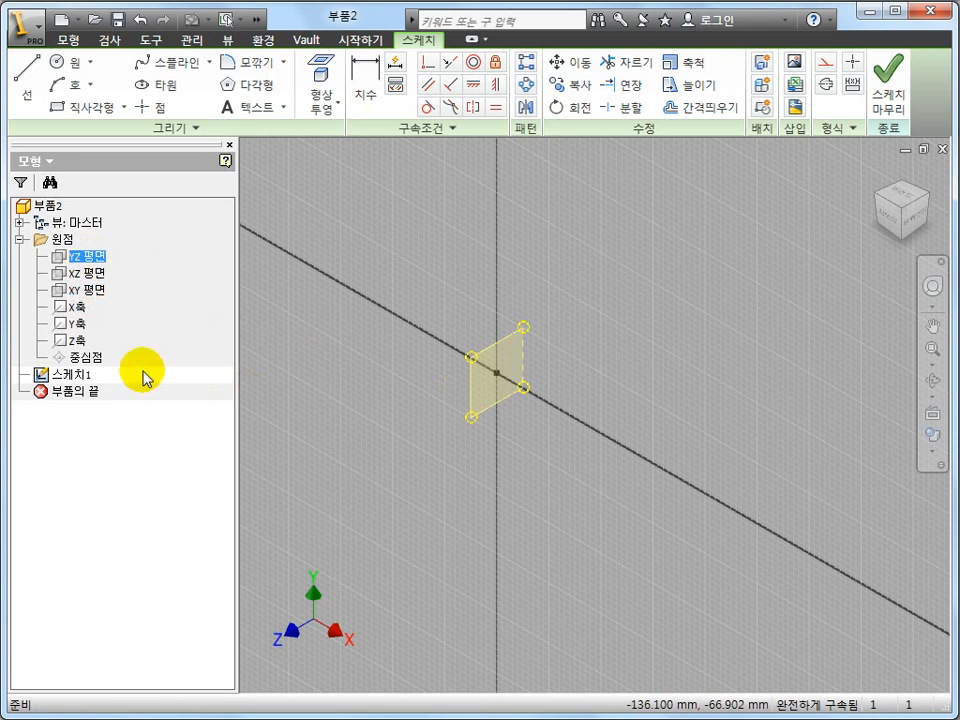
click(140, 282)
Reopen the Origin folder, return to the front view and highlight the XY plane to examine it against the sketch.
click(19, 239)
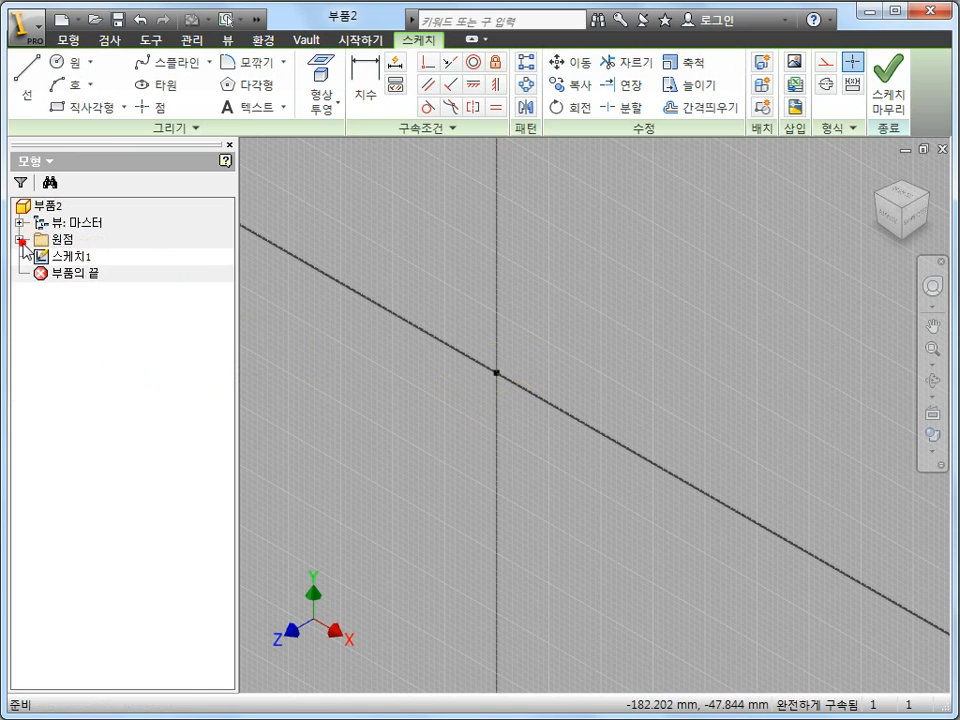
click(20, 240)
click(78, 342)
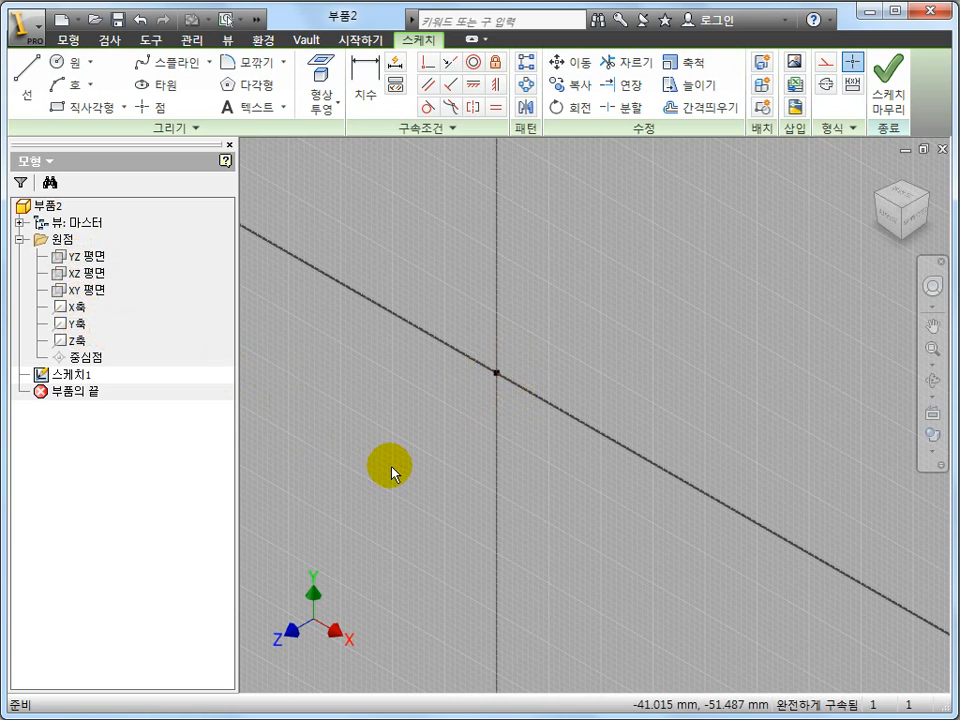
click(98, 291)
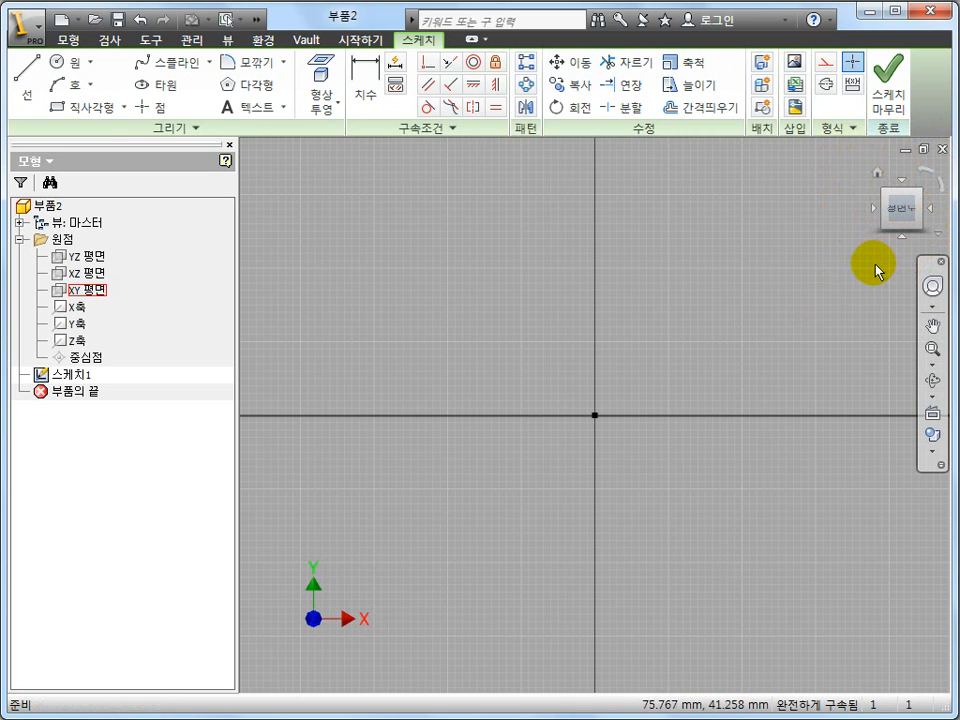
click(100, 290)
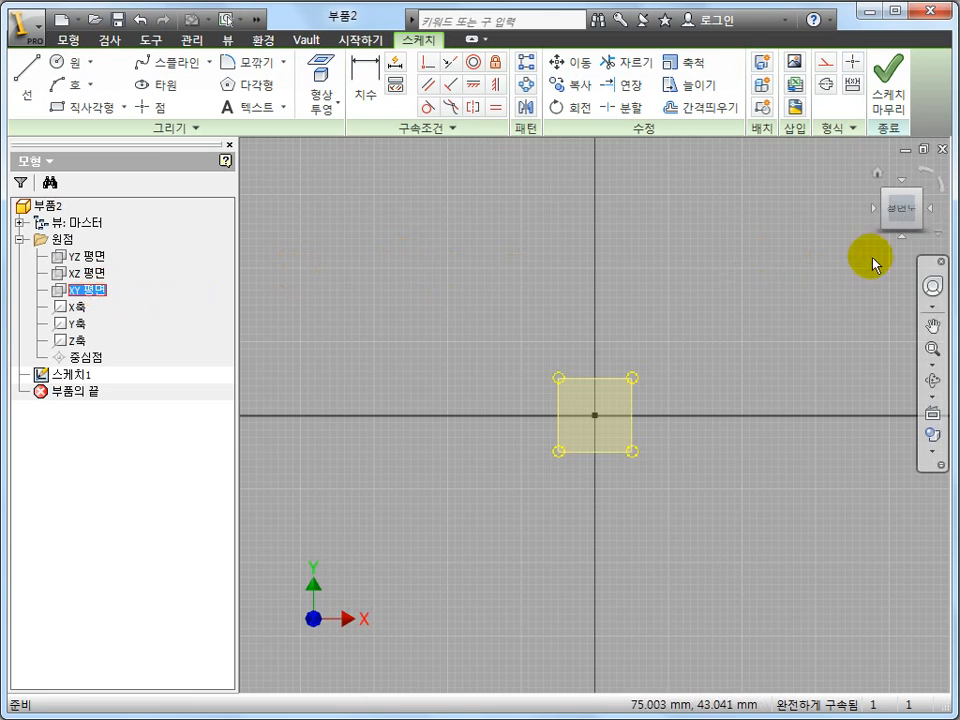
click(740, 280)
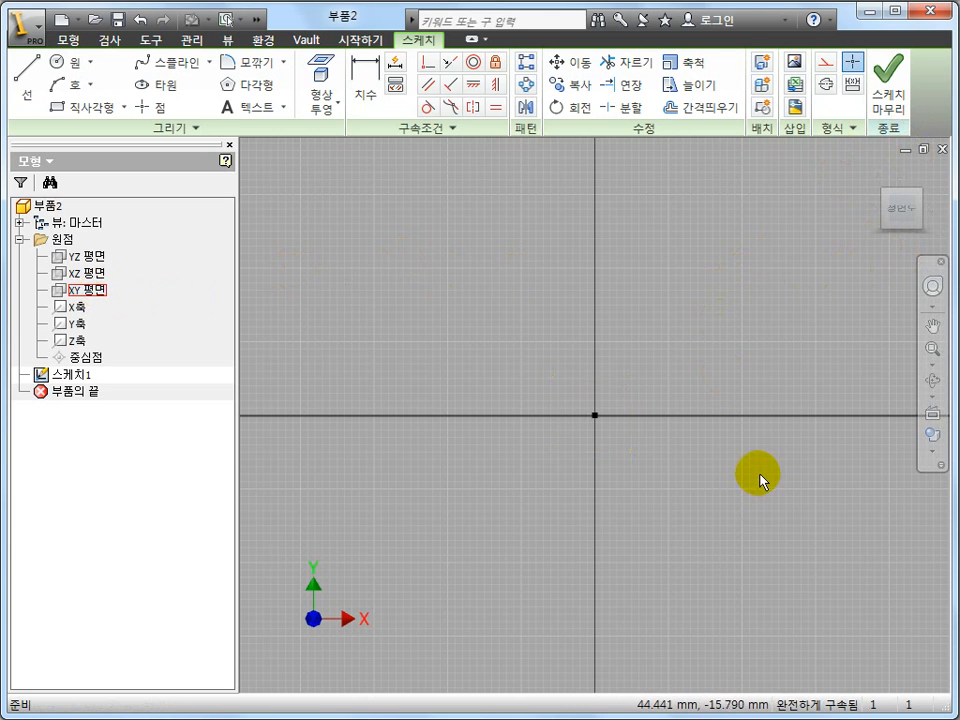
Sketch a two-point rectangle that encloses the origin.
middle_drag(754, 469, 735, 459)
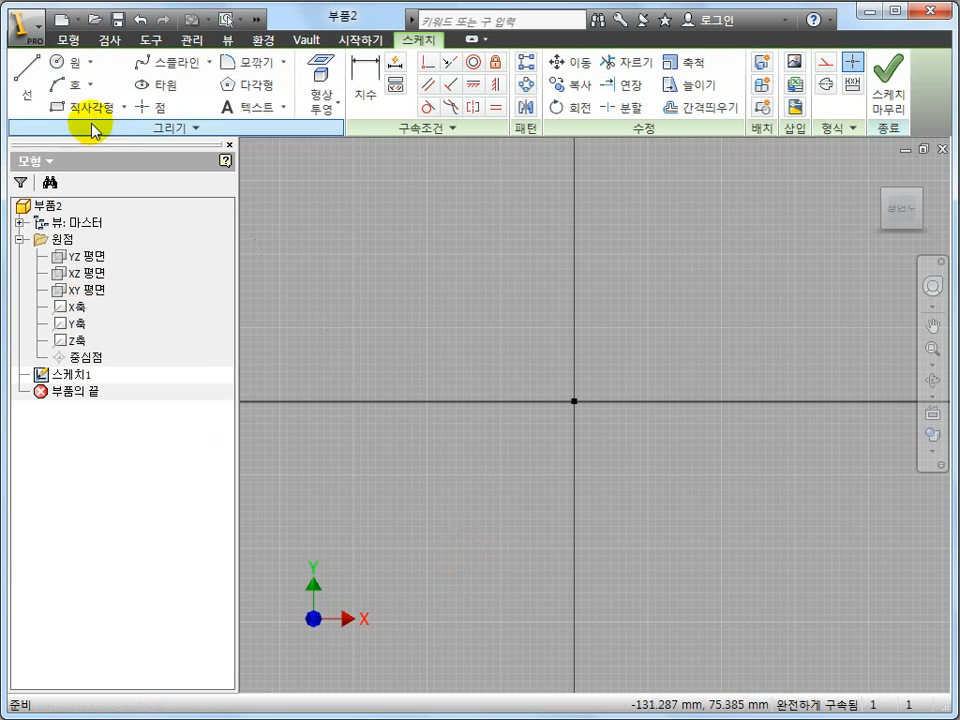
click(86, 108)
click(444, 267)
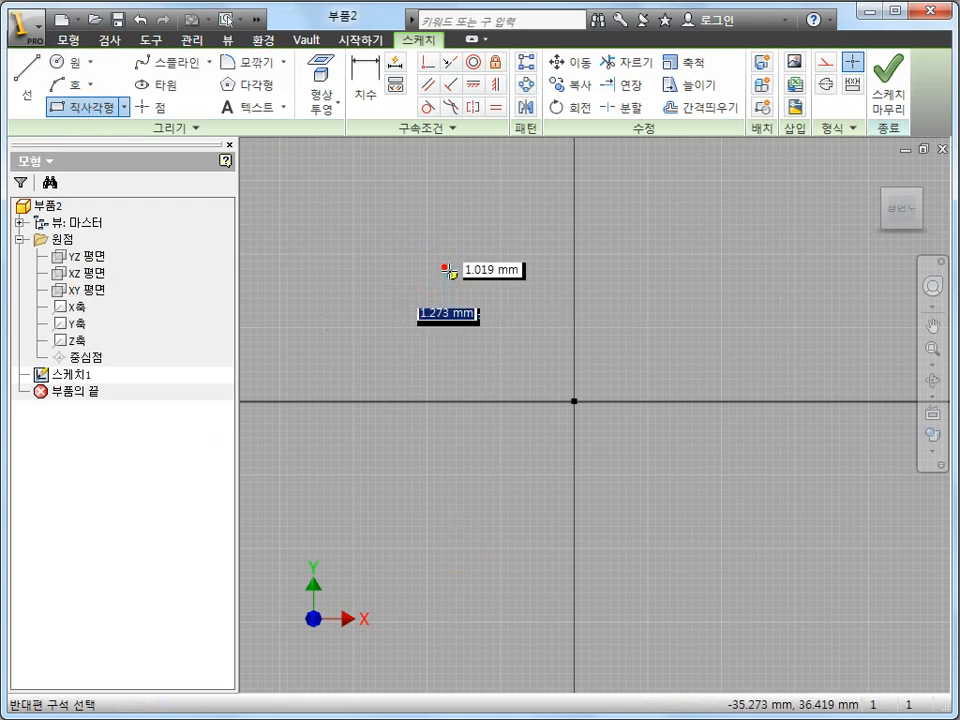
click(749, 539)
key(Escape)
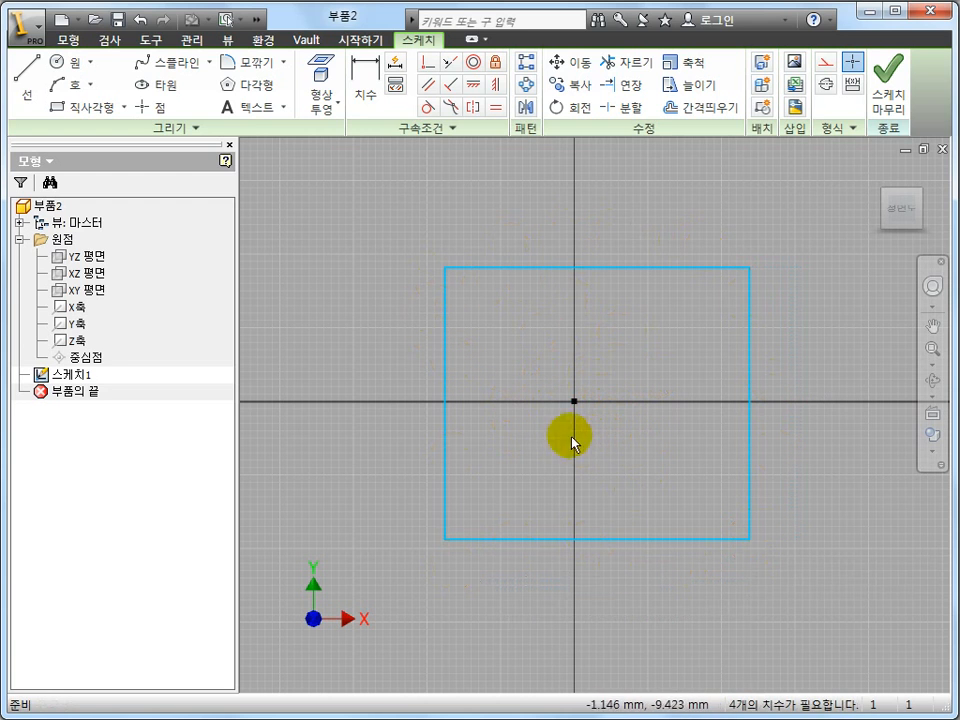
middle_drag(634, 443, 613, 446)
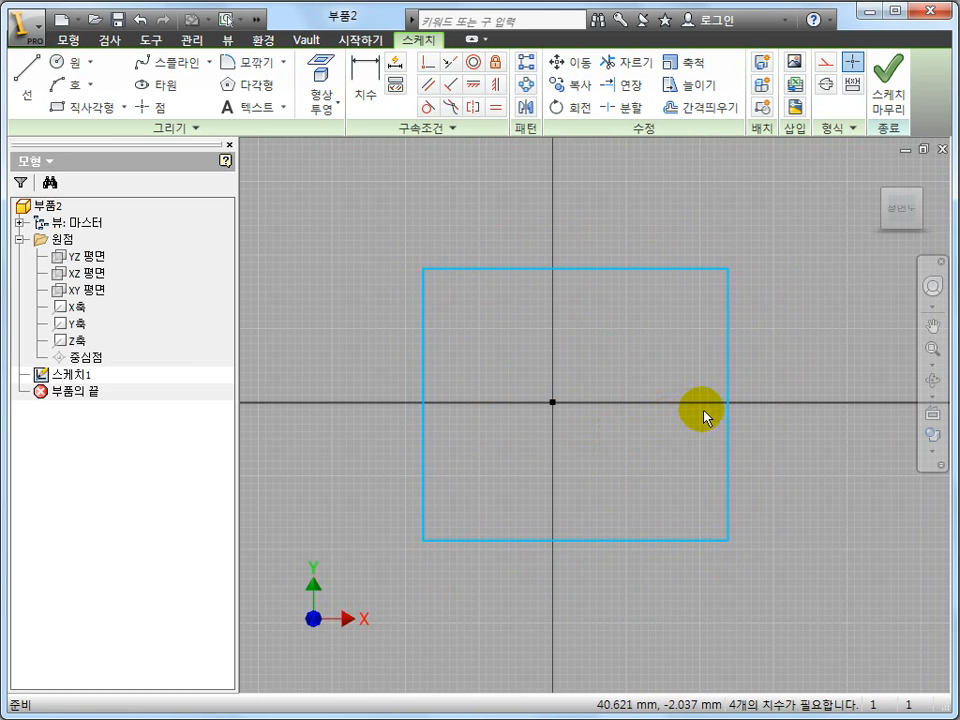
Delete all four lines of the rectangle from the sketch.
drag(796, 593, 311, 439)
key(Delete)
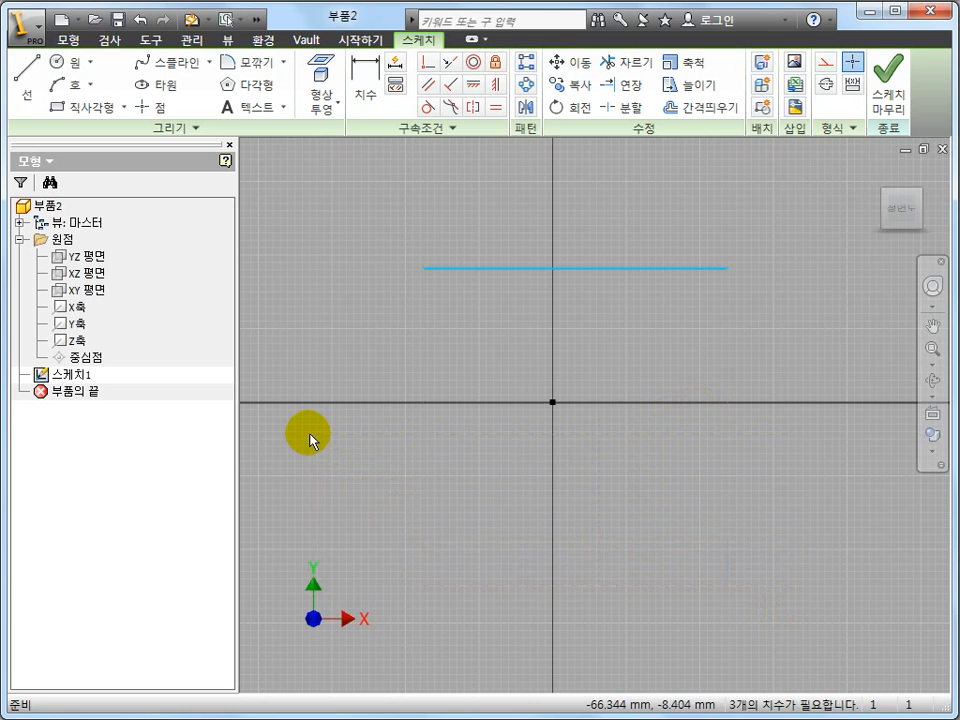
drag(782, 224, 390, 280)
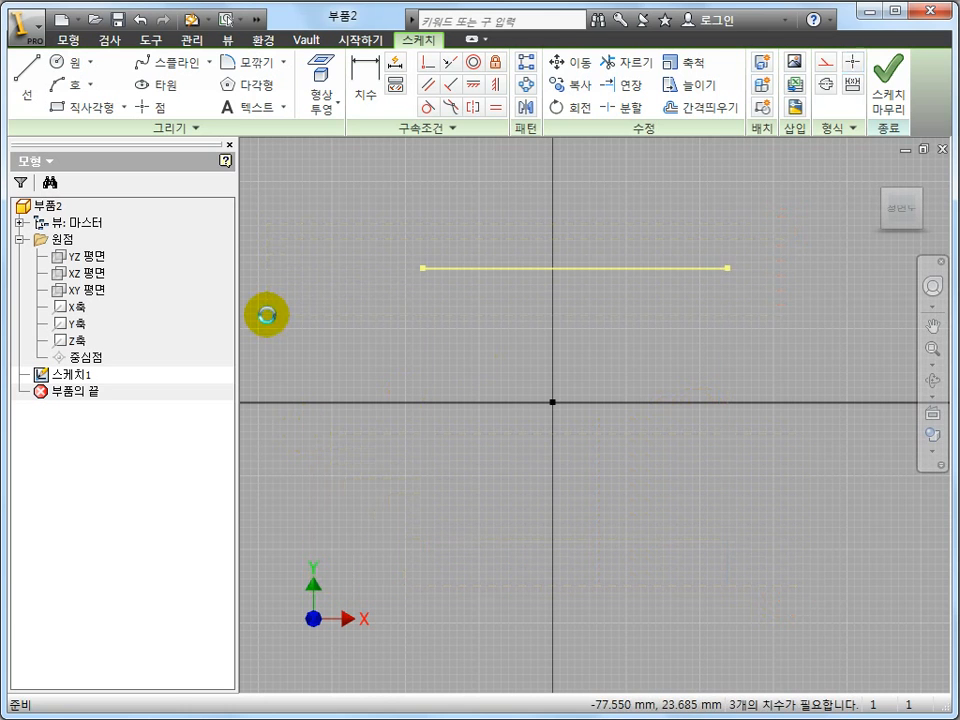
key(Delete)
scroll(484, 303, up, 2)
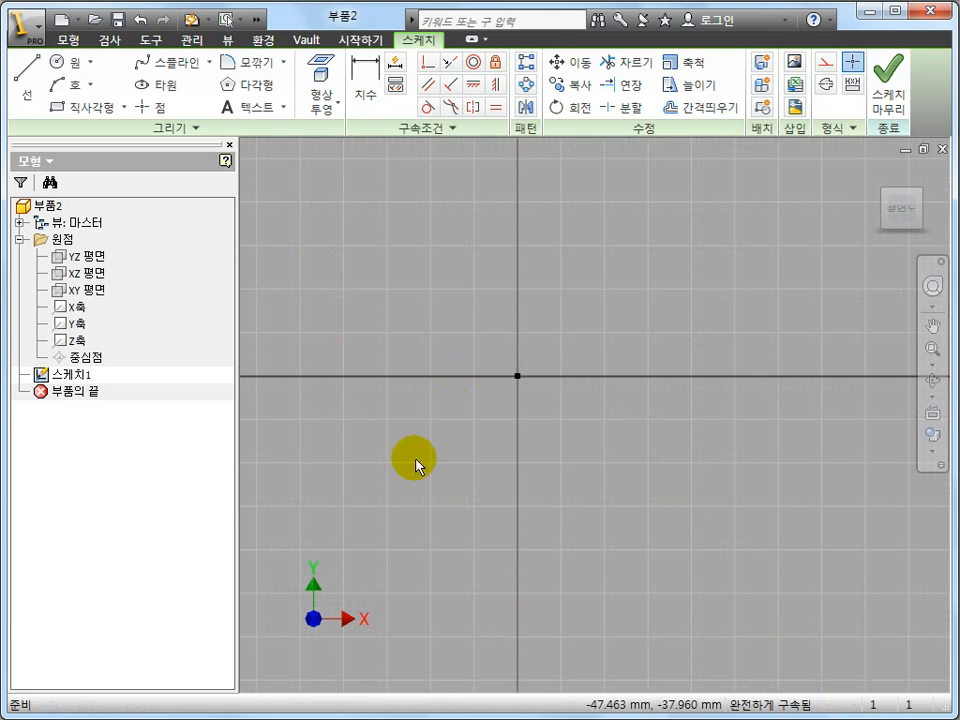
middle_drag(465, 430, 477, 554)
scroll(480, 531, up, 1)
click(88, 107)
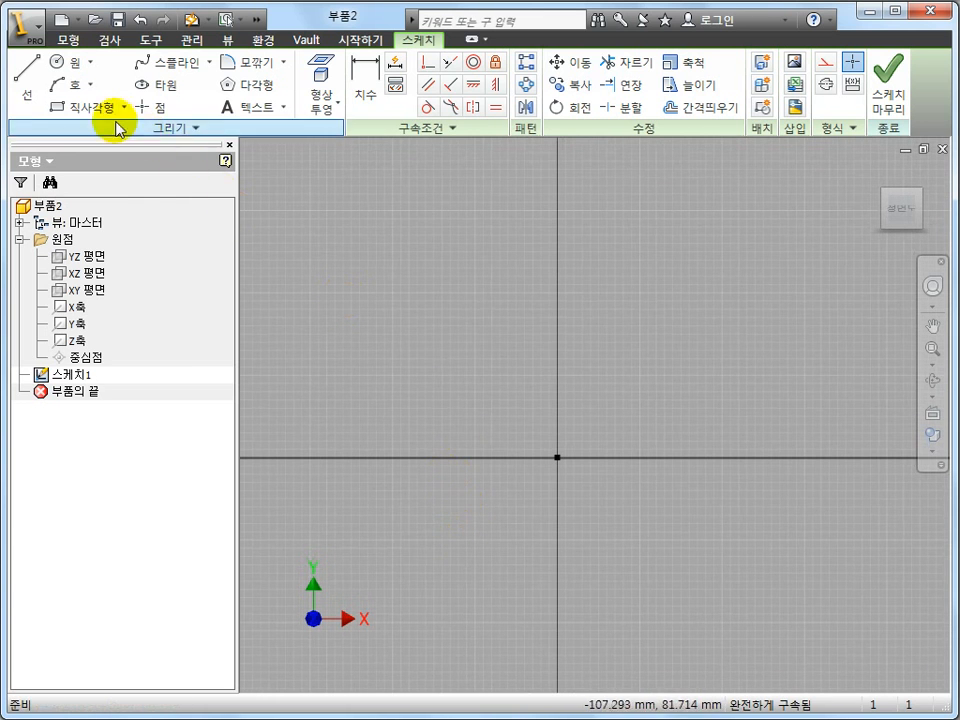
click(557, 457)
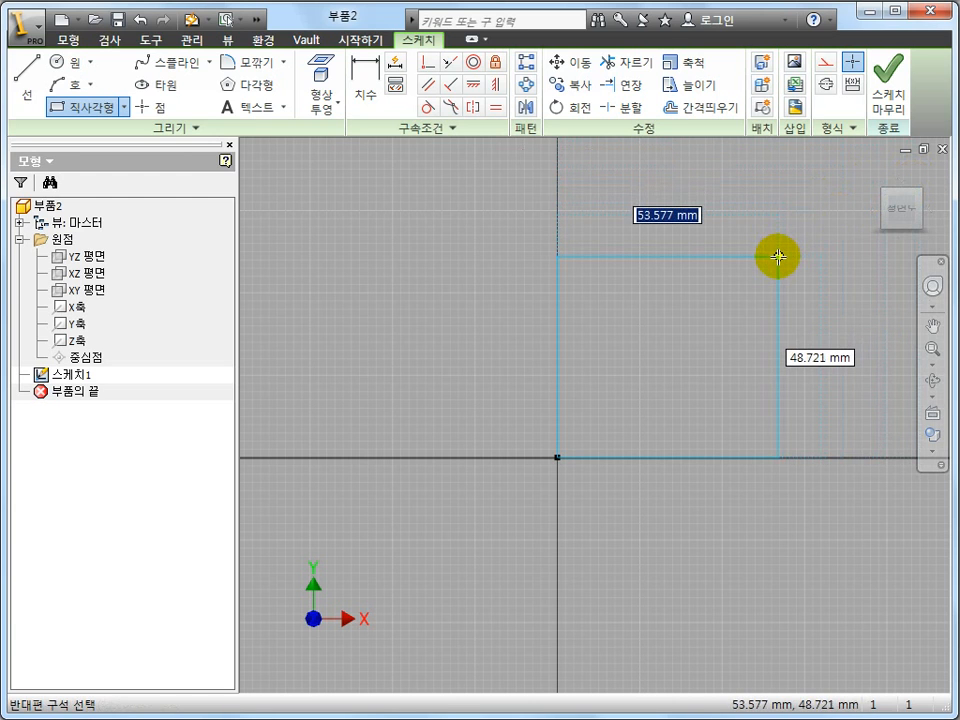
key(Escape)
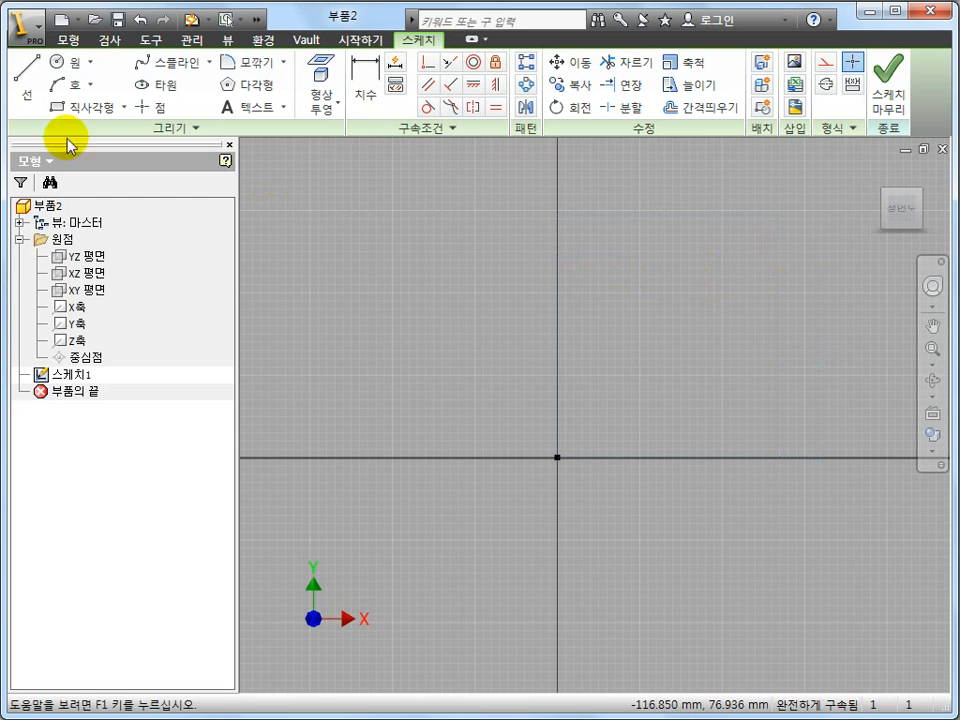
Sketch a new two-point rectangle that encloses the origin, with its first corner above the X axis and left of the Y axis.
click(62, 106)
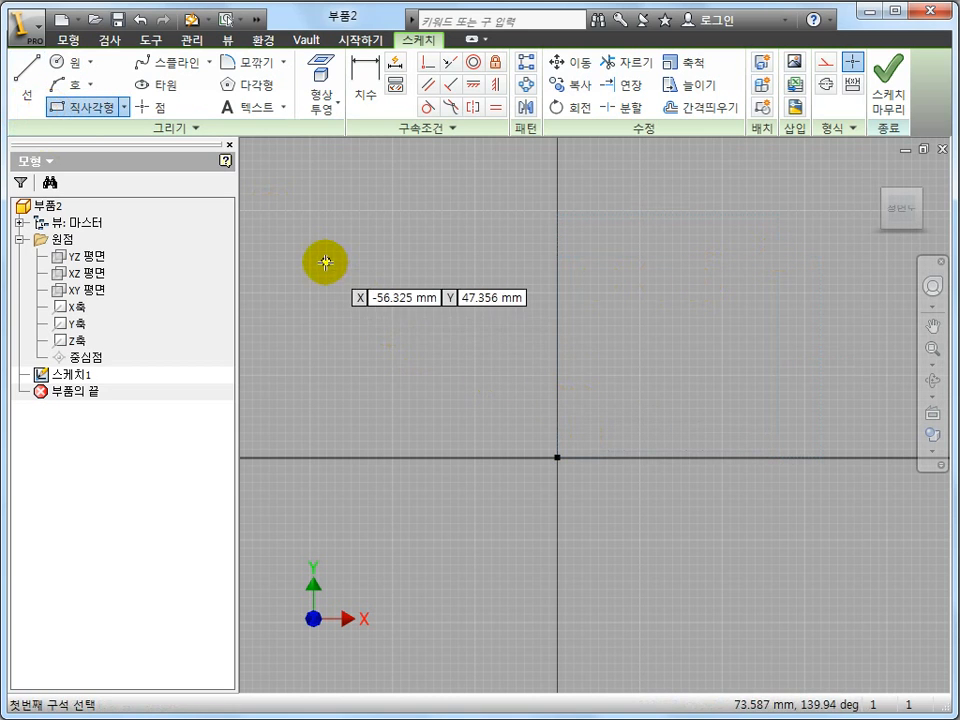
click(375, 301)
click(748, 616)
key(Escape)
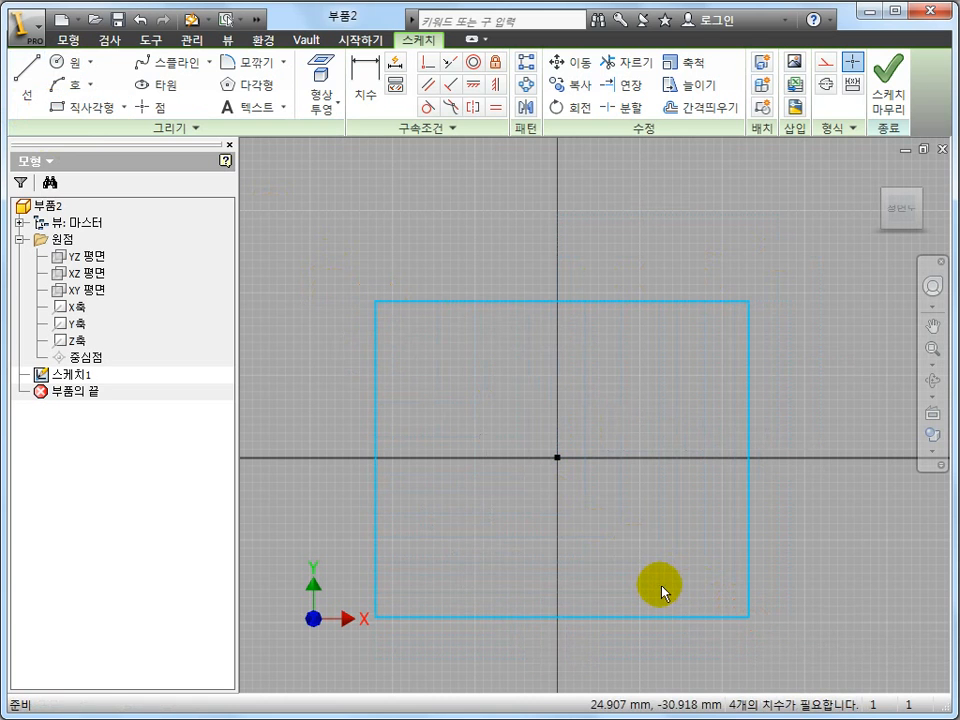
click(660, 585)
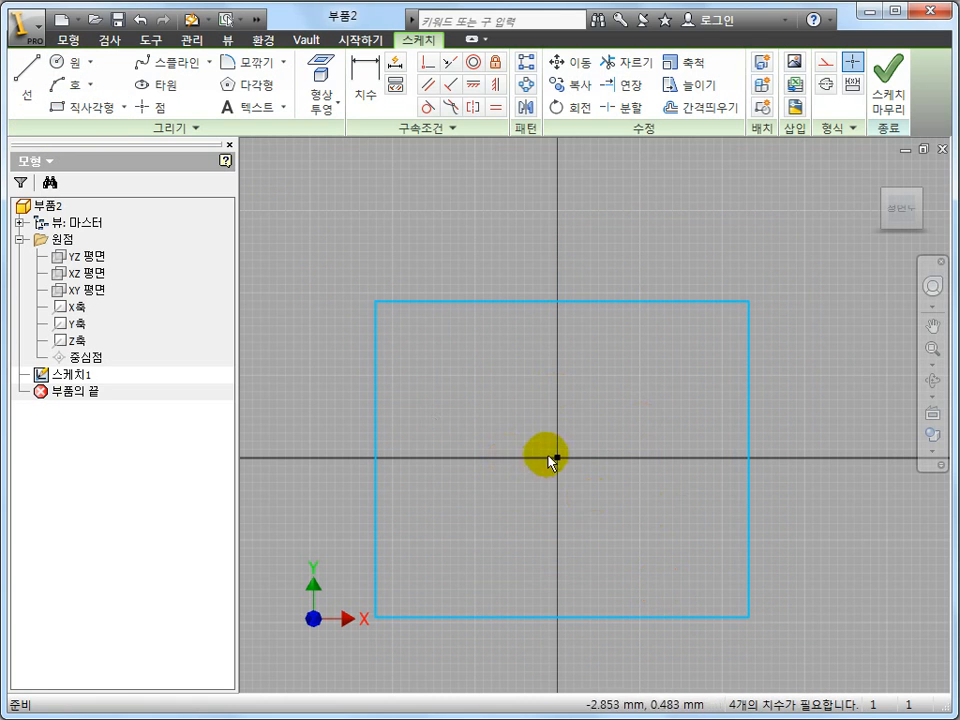
click(628, 390)
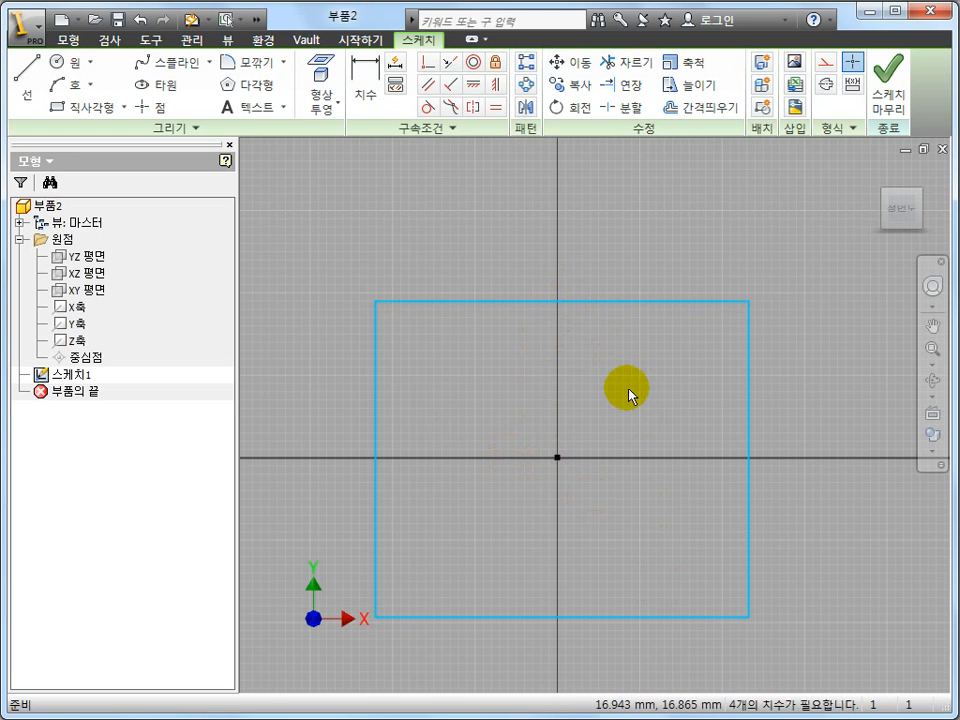
Apply a Vertical constraint between the origin point and the midpoint of the rectangle's top edge.
click(495, 85)
click(558, 459)
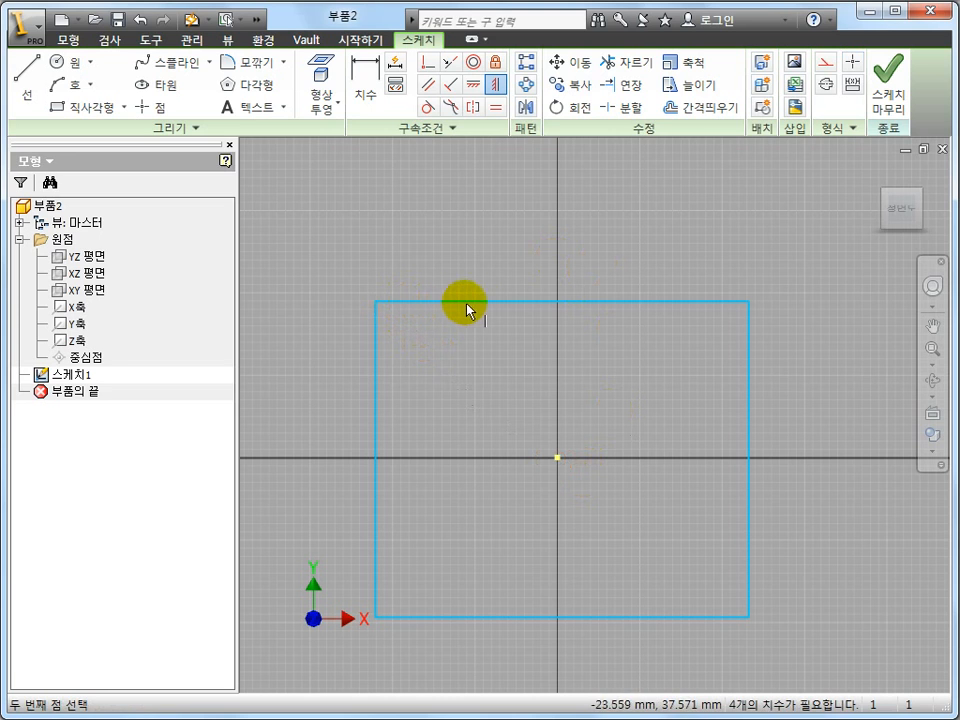
click(562, 302)
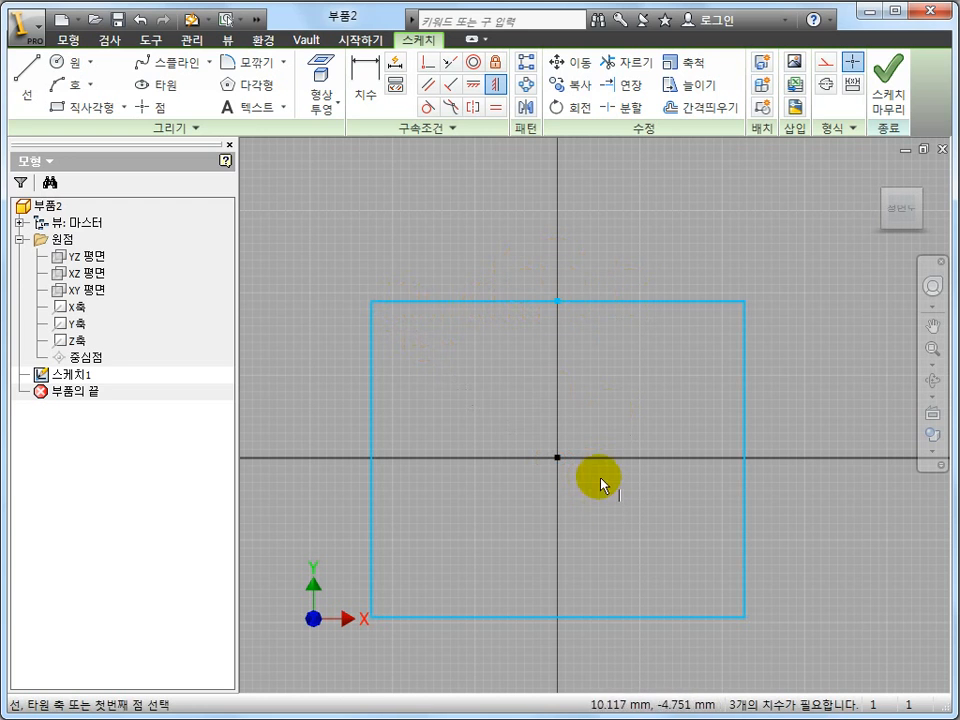
click(496, 87)
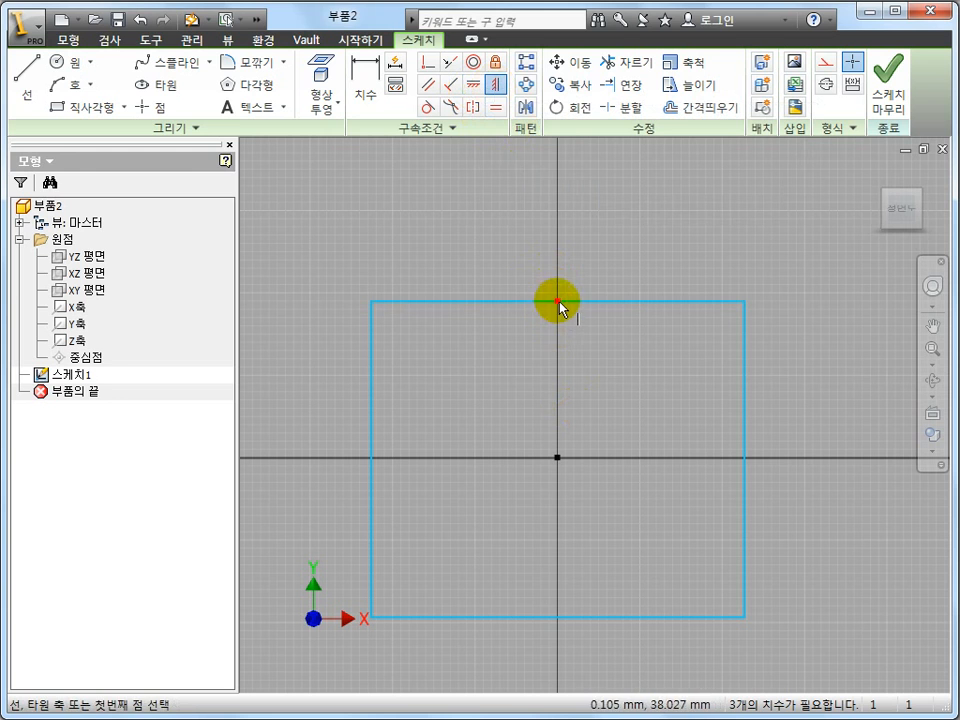
Apply a Horizontal constraint between the origin point and the midpoint of the rectangle's right edge.
click(478, 87)
middle_drag(606, 452, 589, 411)
click(544, 420)
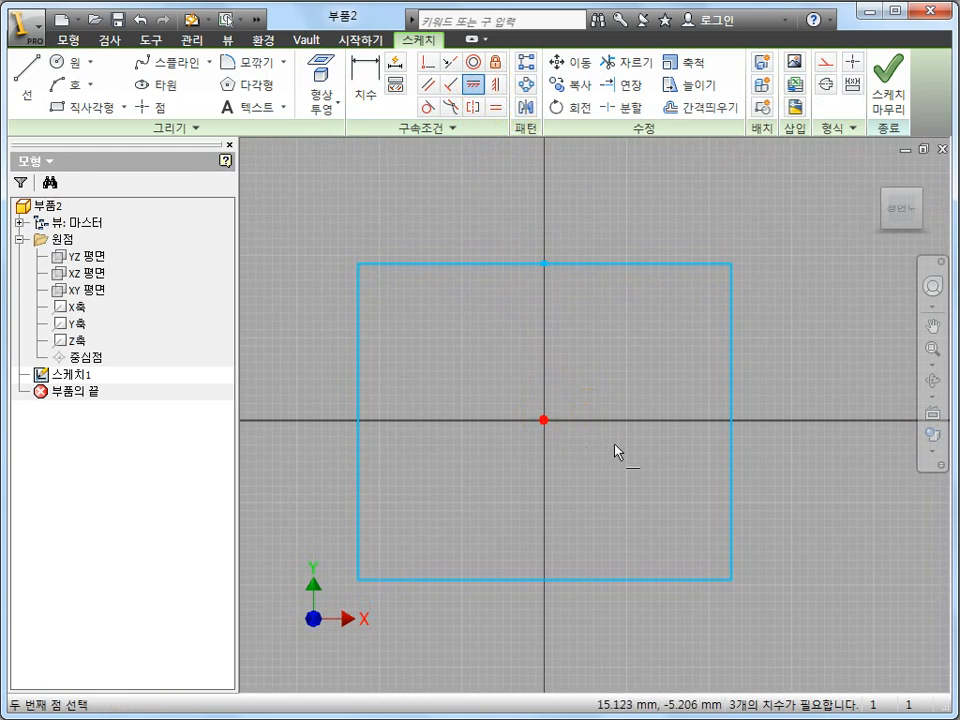
click(726, 463)
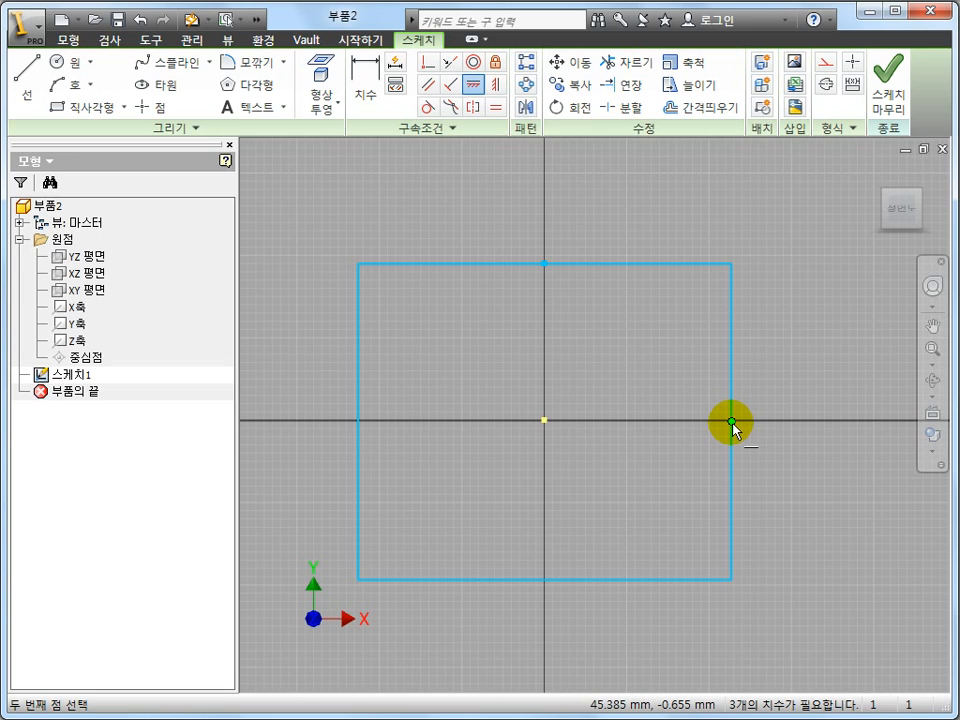
click(732, 422)
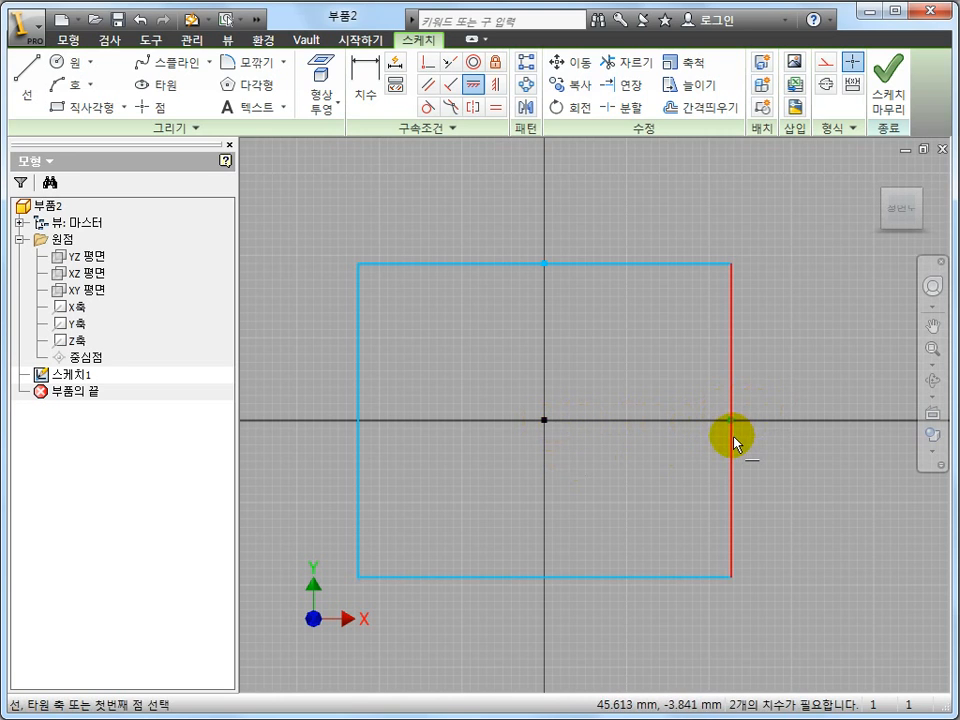
key(Escape)
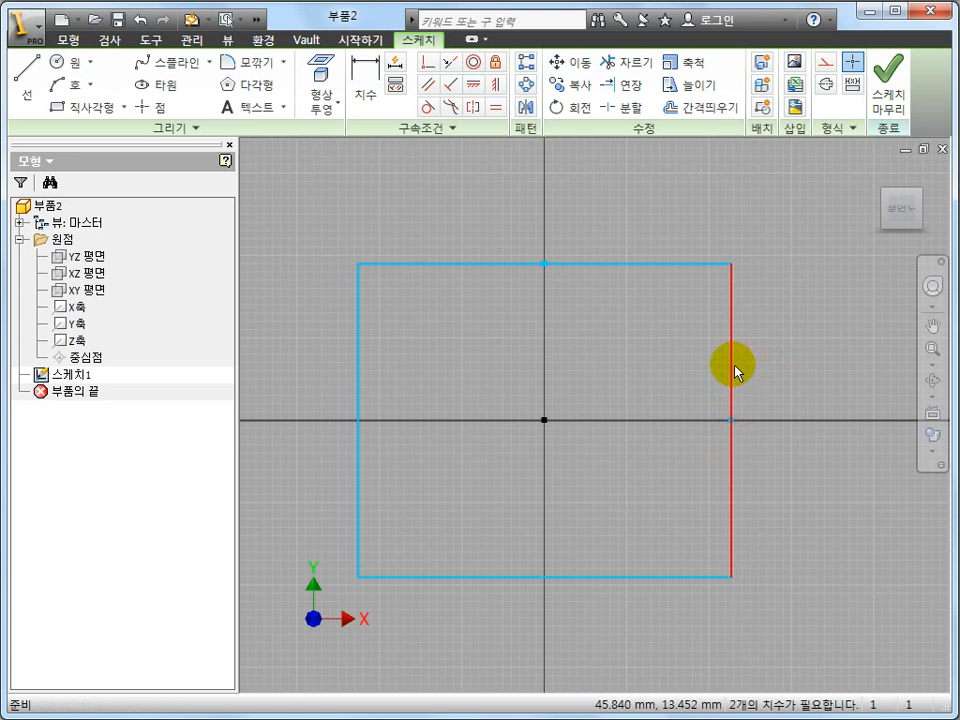
Highlight the origin with the right-edge midpoint and with the top-edge midpoint to examine the two alignments.
click(543, 420)
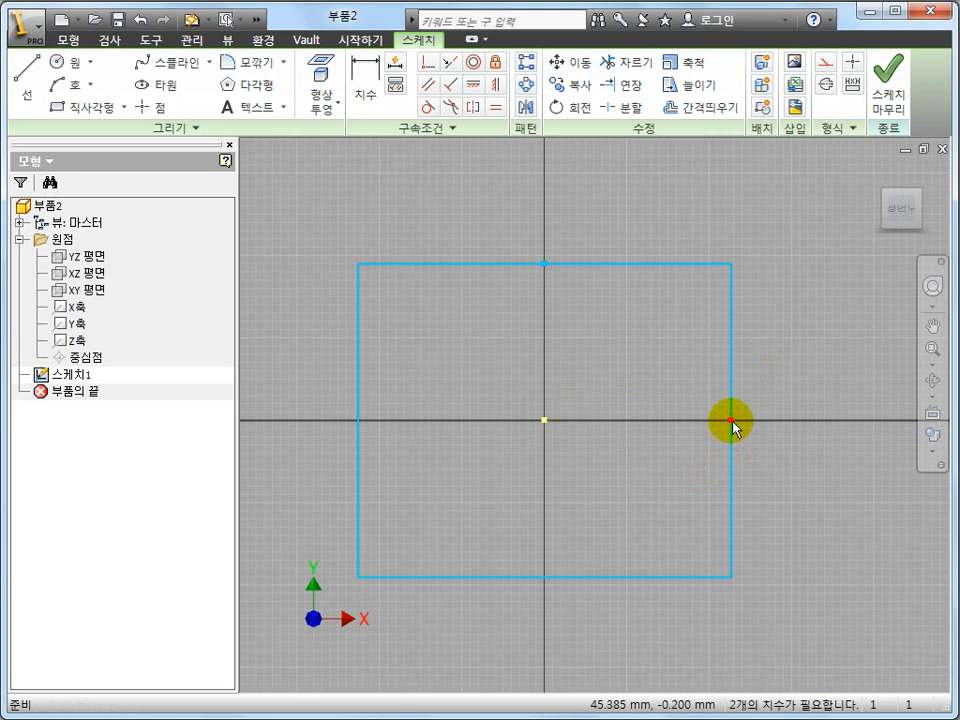
drag(489, 393, 813, 452)
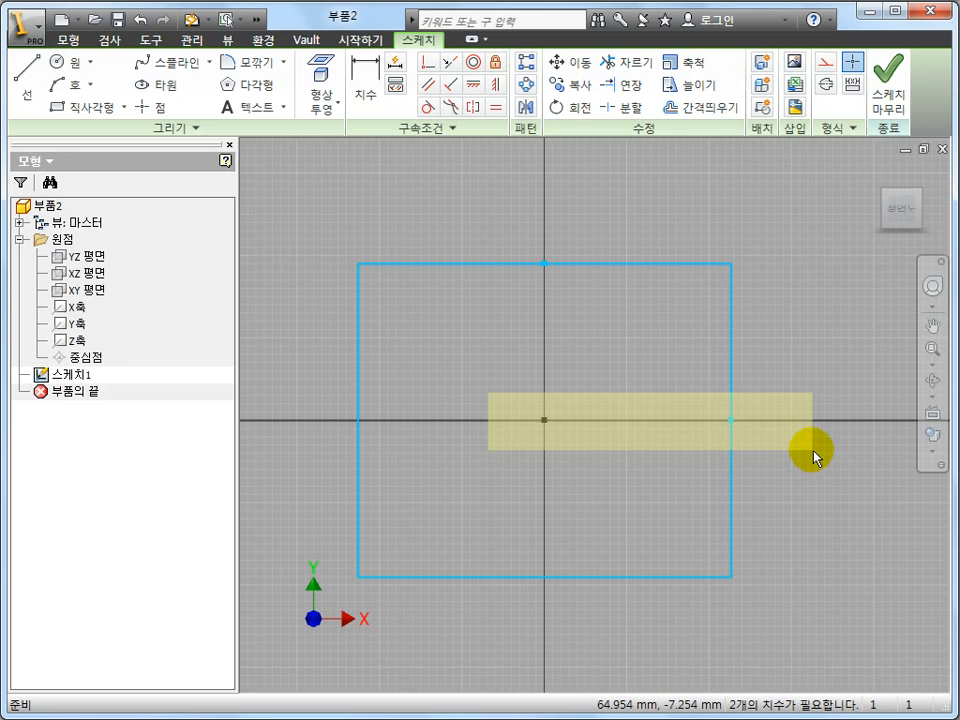
drag(813, 452, 813, 452)
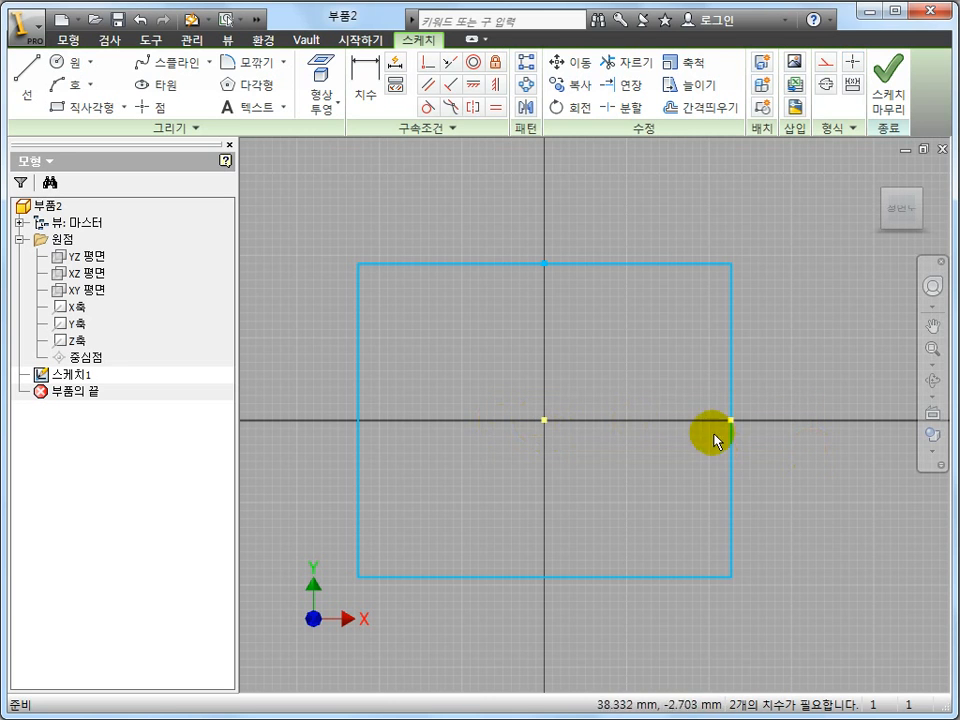
scroll(838, 467, down, 2)
scroll(677, 413, up, 3)
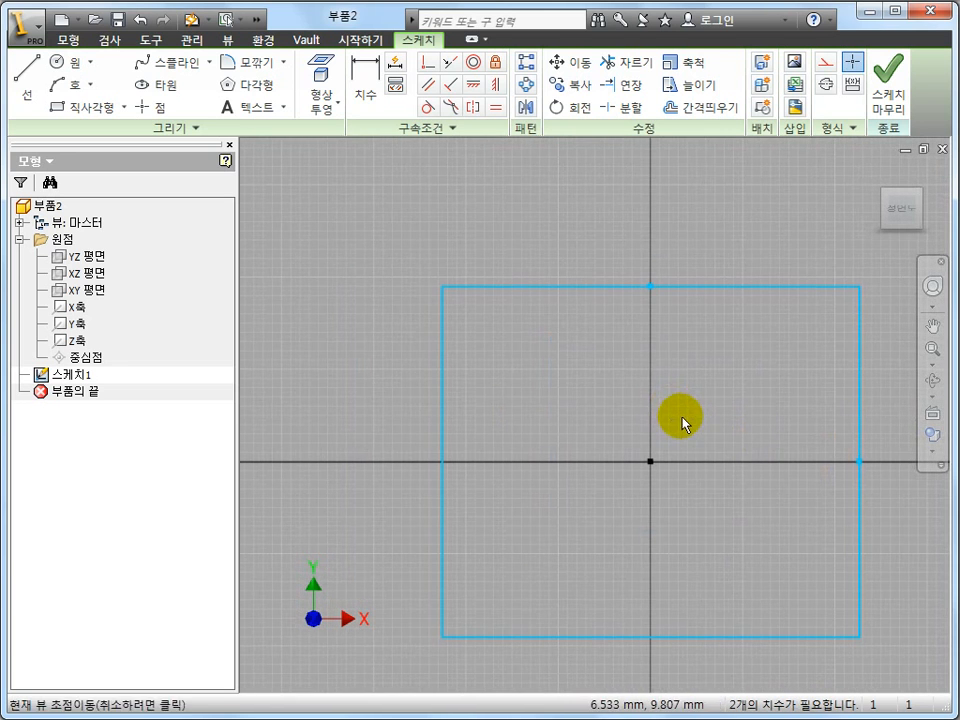
middle_drag(632, 306, 579, 365)
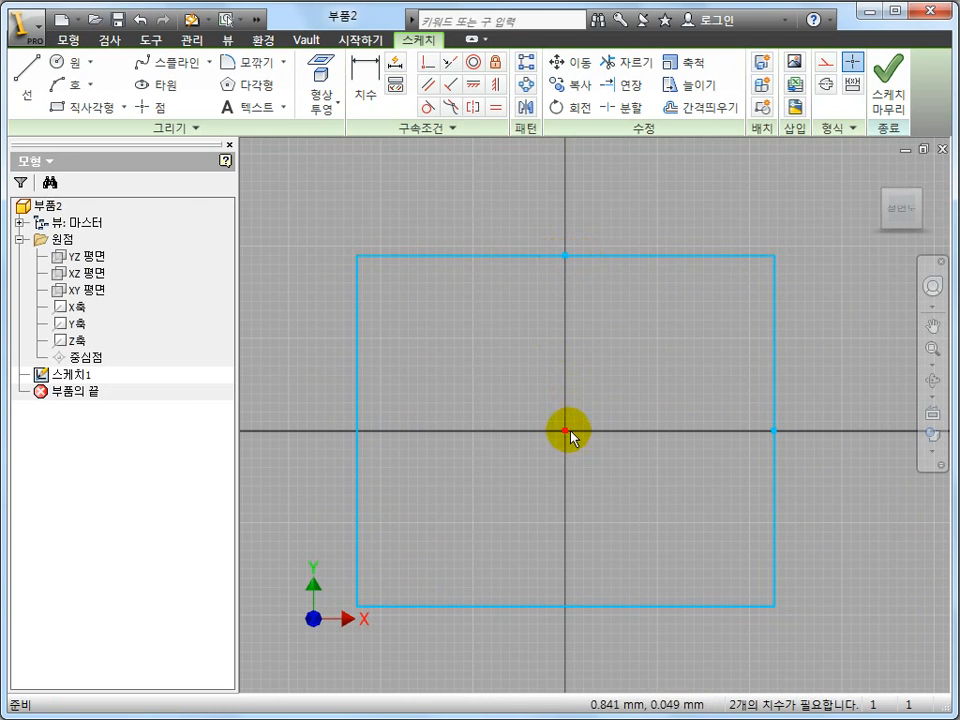
drag(530, 218, 622, 500)
Enlarge the rectangle to about 149 mm wide by pulling its upper-right corner outward.
scroll(662, 364, up, 3)
scroll(662, 368, down, 4)
scroll(662, 370, up, 3)
middle_drag(664, 371, 615, 377)
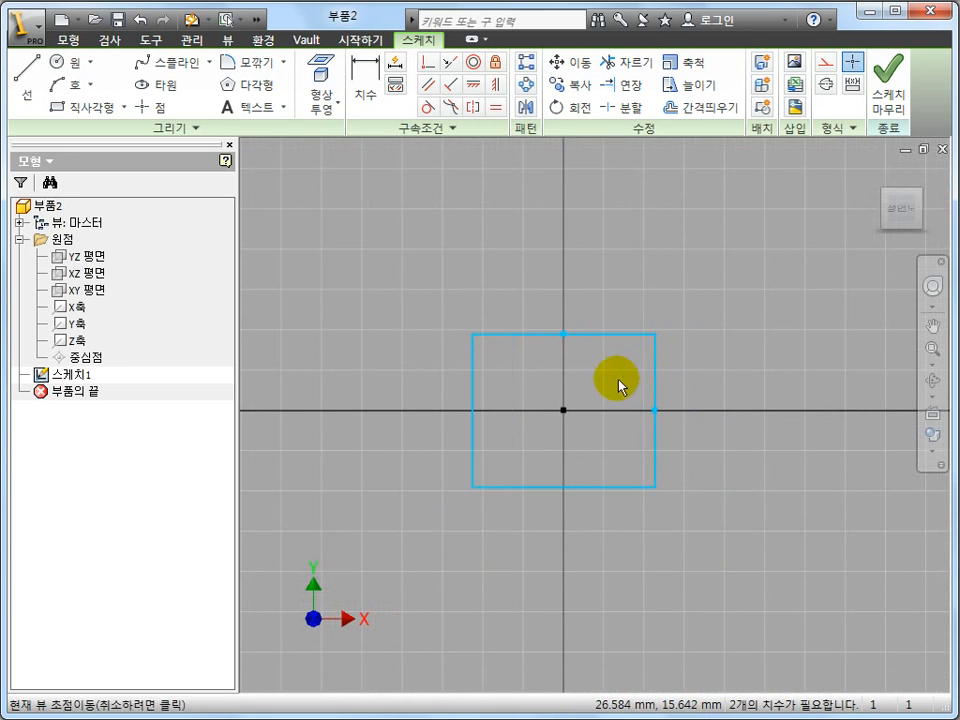
drag(656, 340, 713, 276)
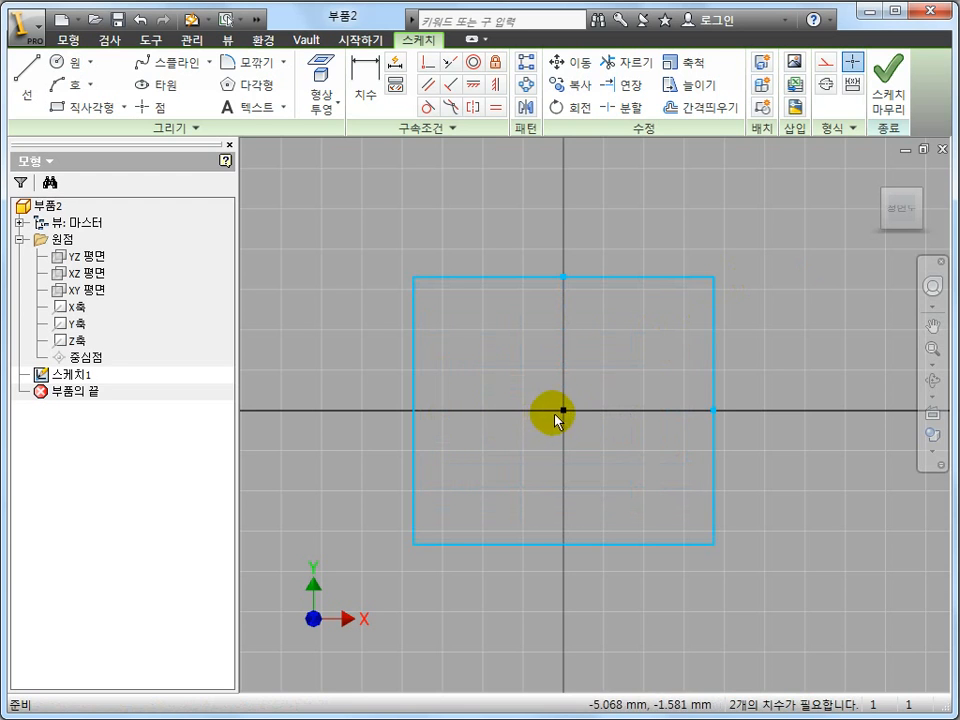
Examine the enlarged rectangle's centering by selecting around the origin and its constrained edge midpoints again.
drag(546, 233, 634, 386)
drag(489, 386, 761, 454)
click(780, 497)
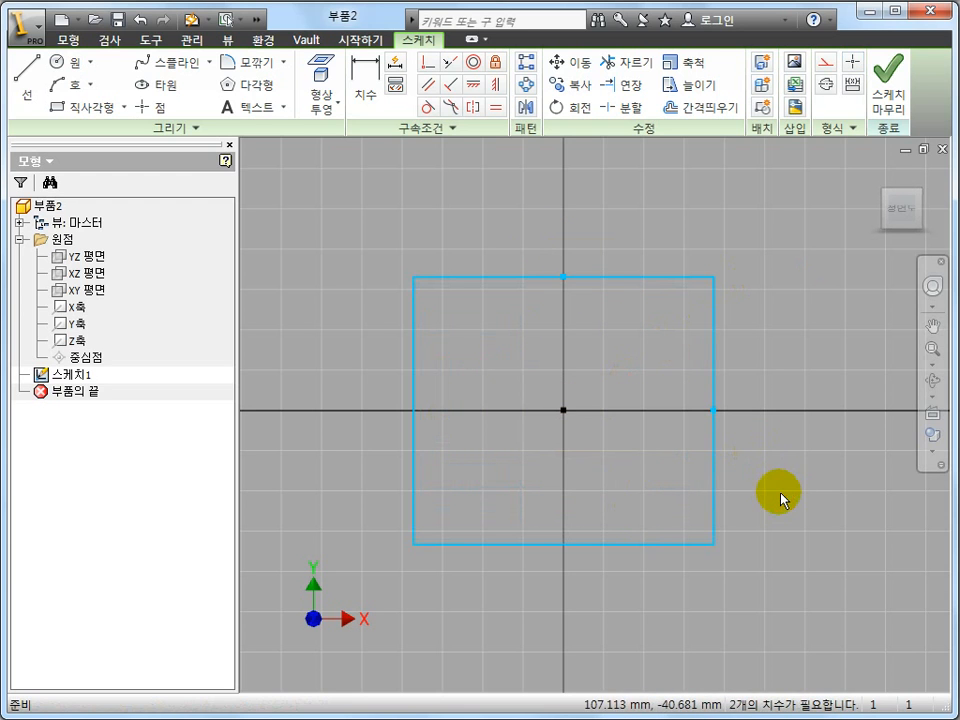
click(613, 443)
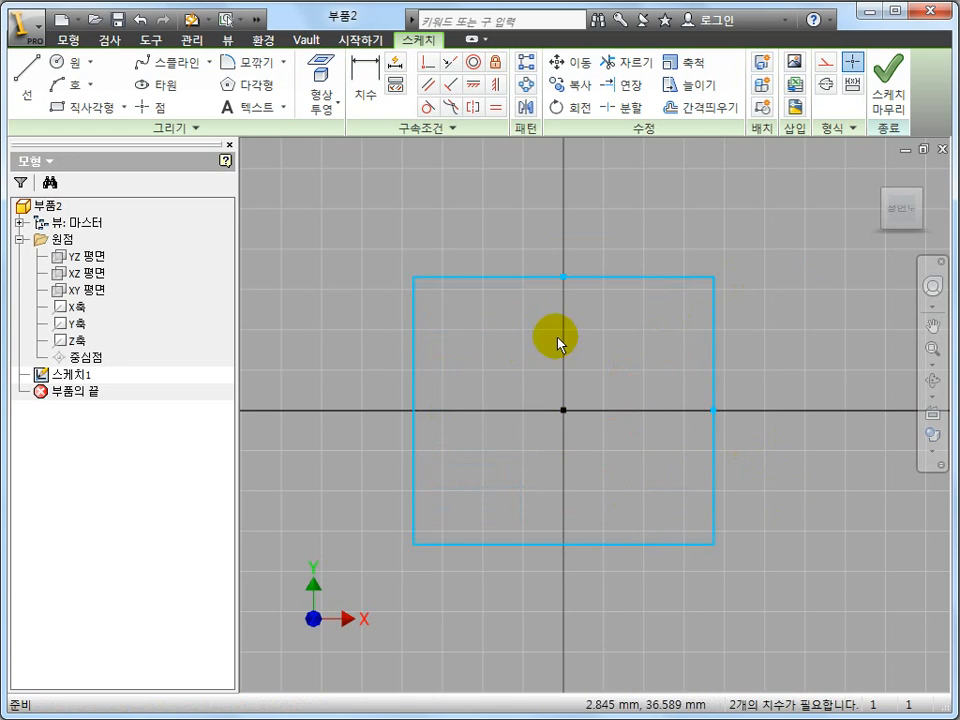
click(595, 443)
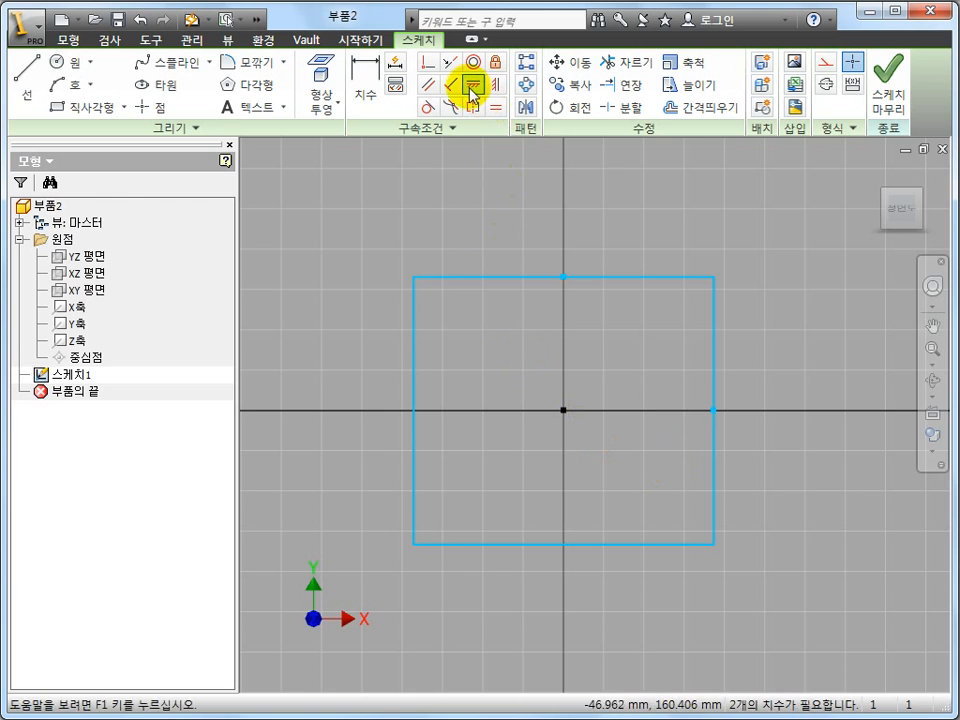
drag(523, 206, 625, 511)
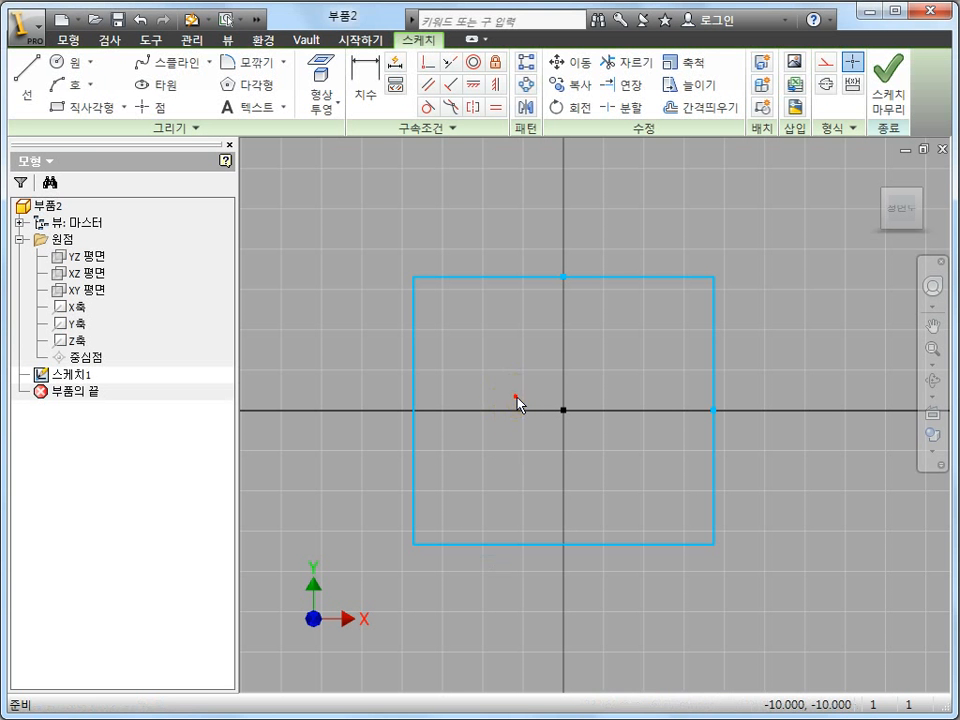
click(513, 396)
Dimension the rectangle's top edge and set its width to 100 mm.
click(364, 100)
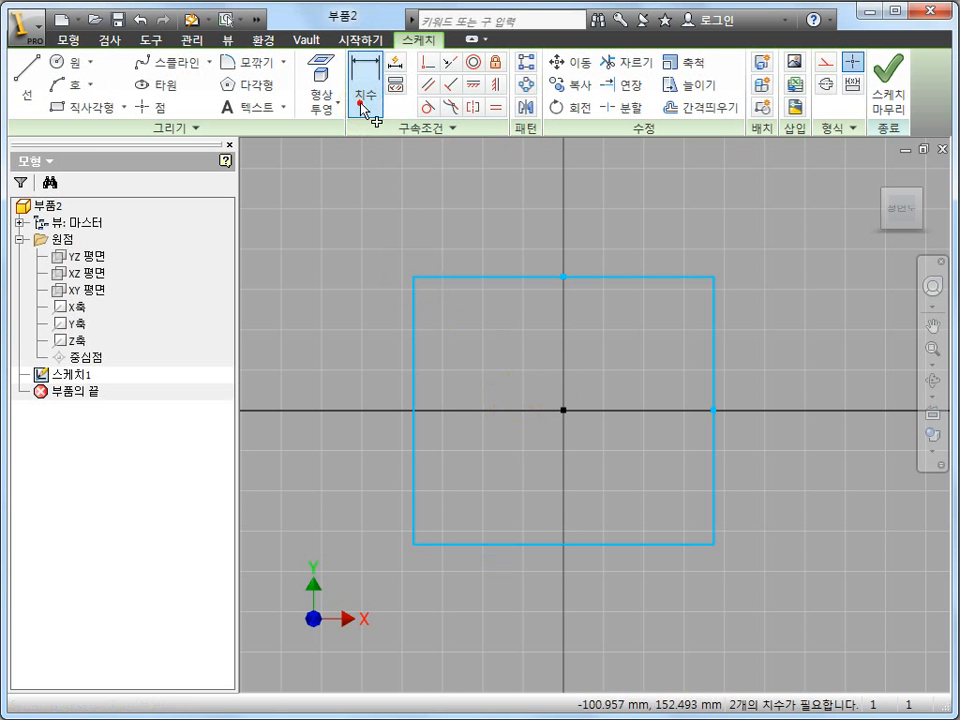
click(517, 280)
click(532, 245)
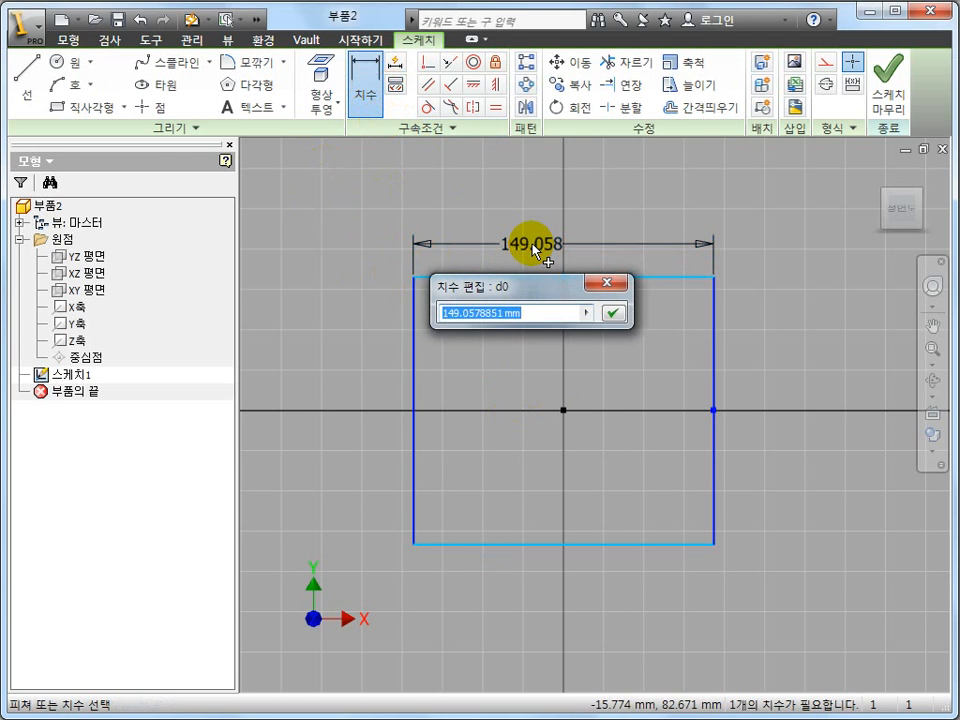
text(100)
key(Return)
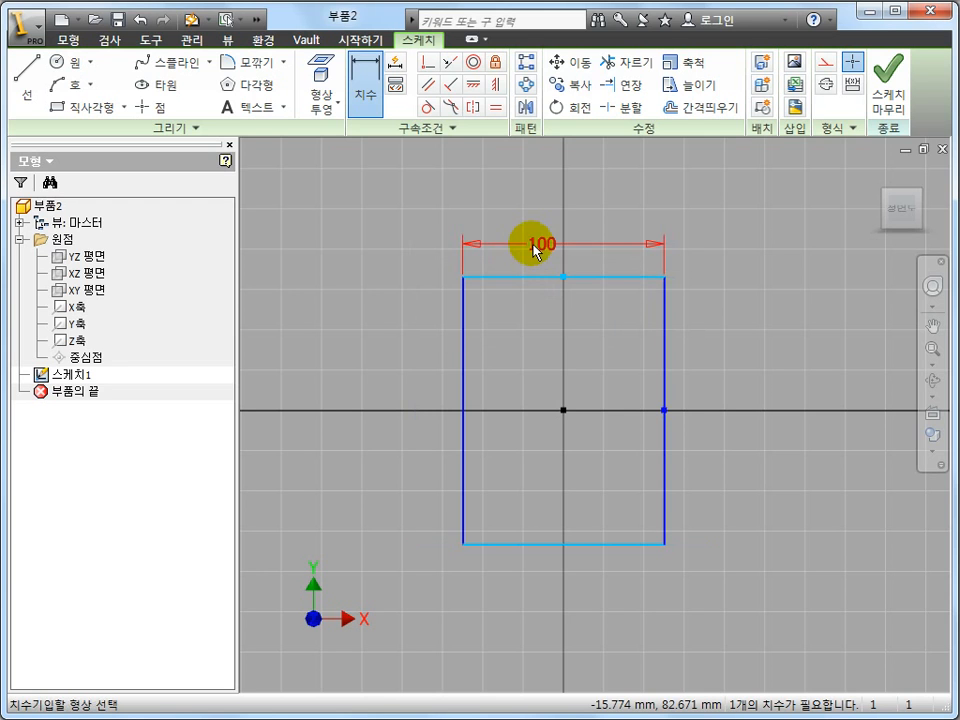
Check the plate's size on the reference drawing, dimension the rectangle's right edge and set its height to 100 mm.
click(724, 286)
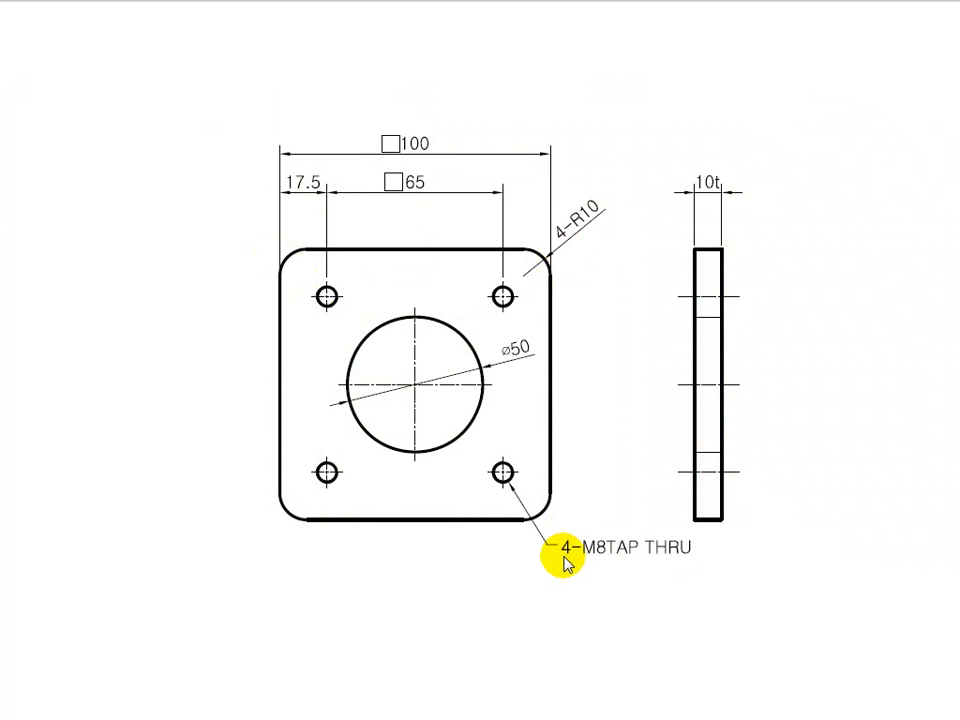
click(386, 660)
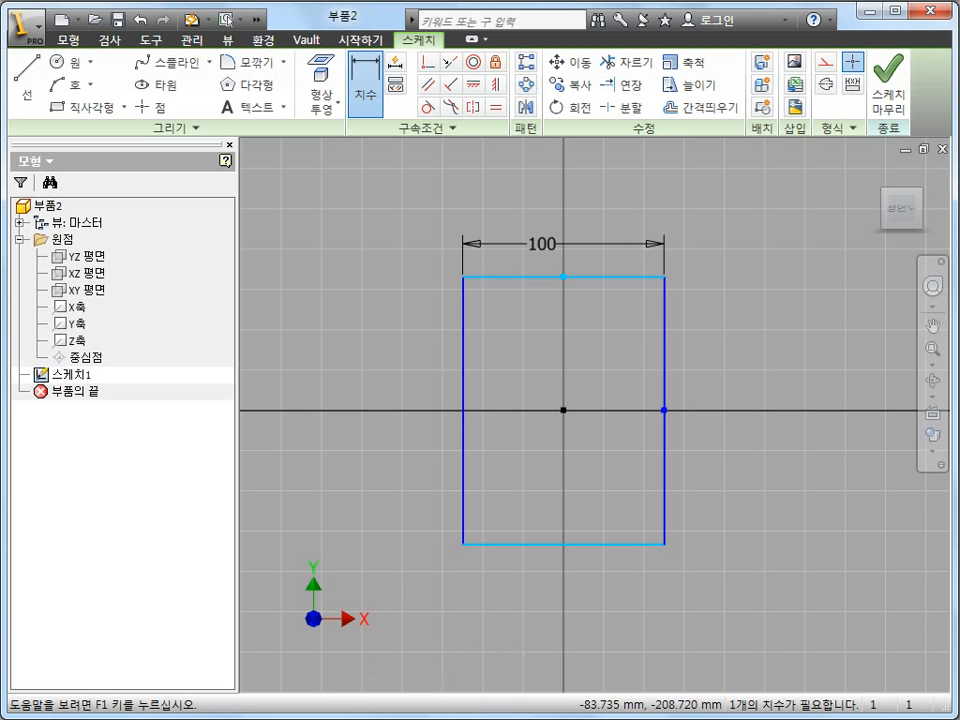
click(665, 348)
click(710, 370)
text(1)
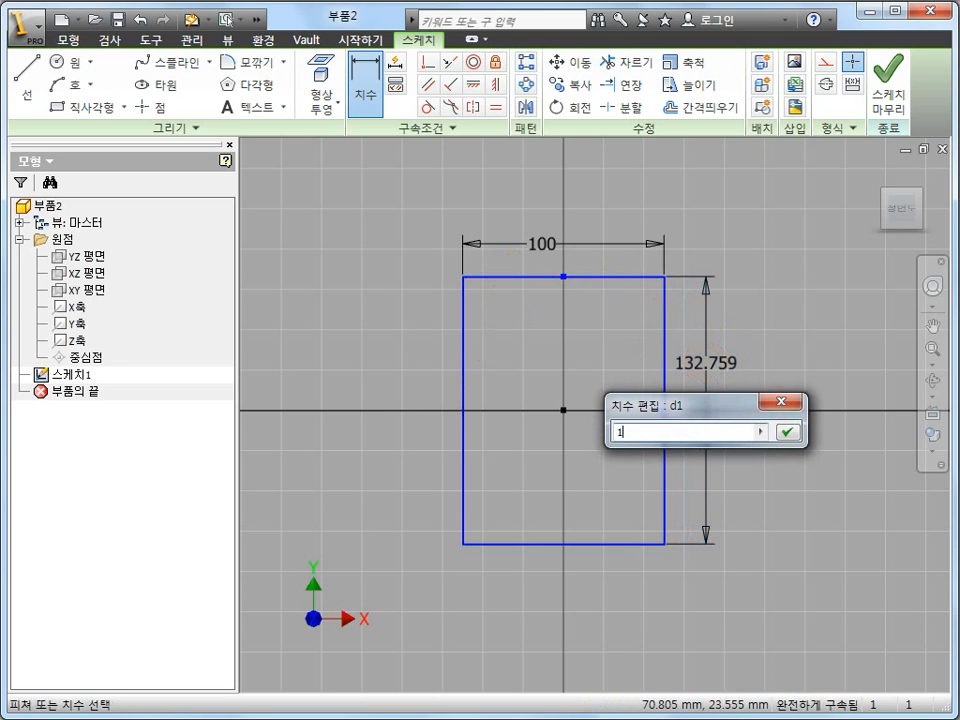
text(00)
key(Return)
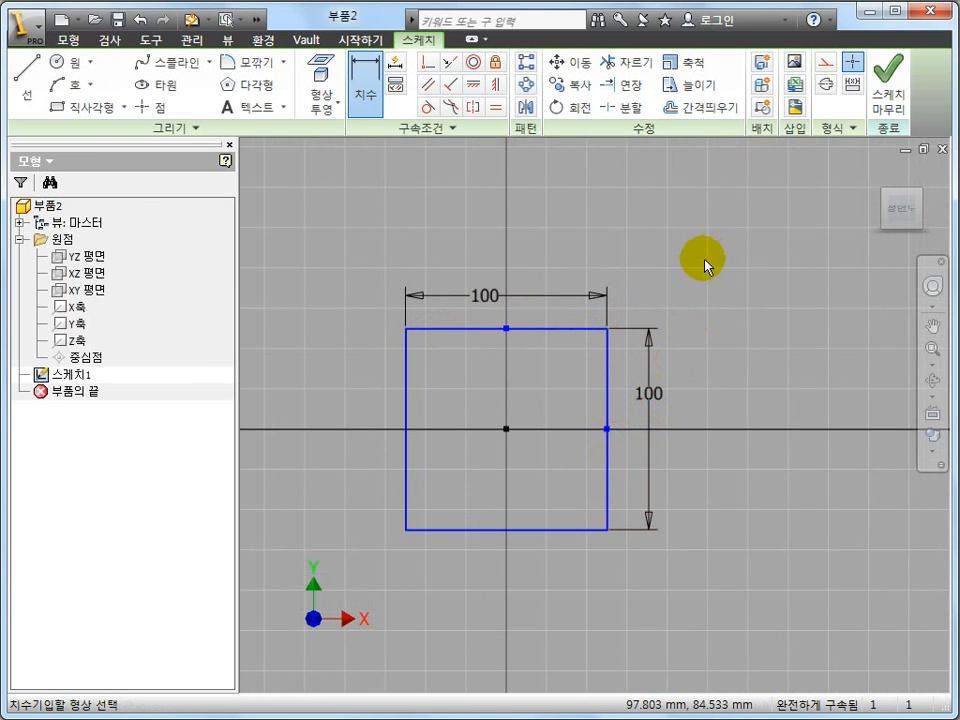
Set both the width and the height dimension of the rectangle to 80 mm.
double_click(479, 295)
click(551, 334)
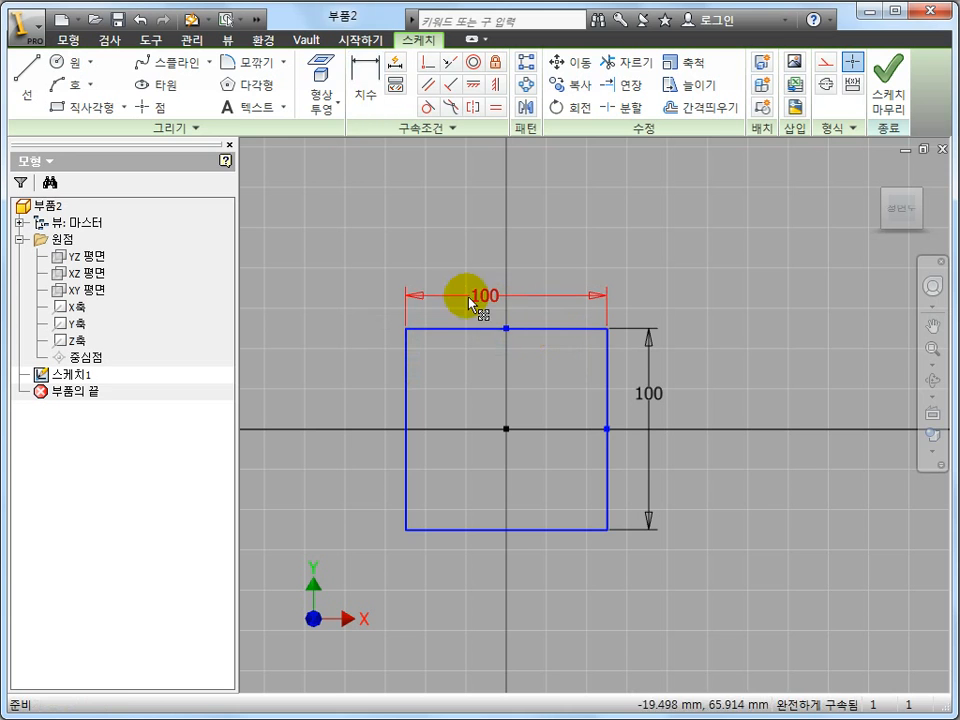
drag(472, 295, 500, 297)
double_click(500, 295)
text(80)
key(Return)
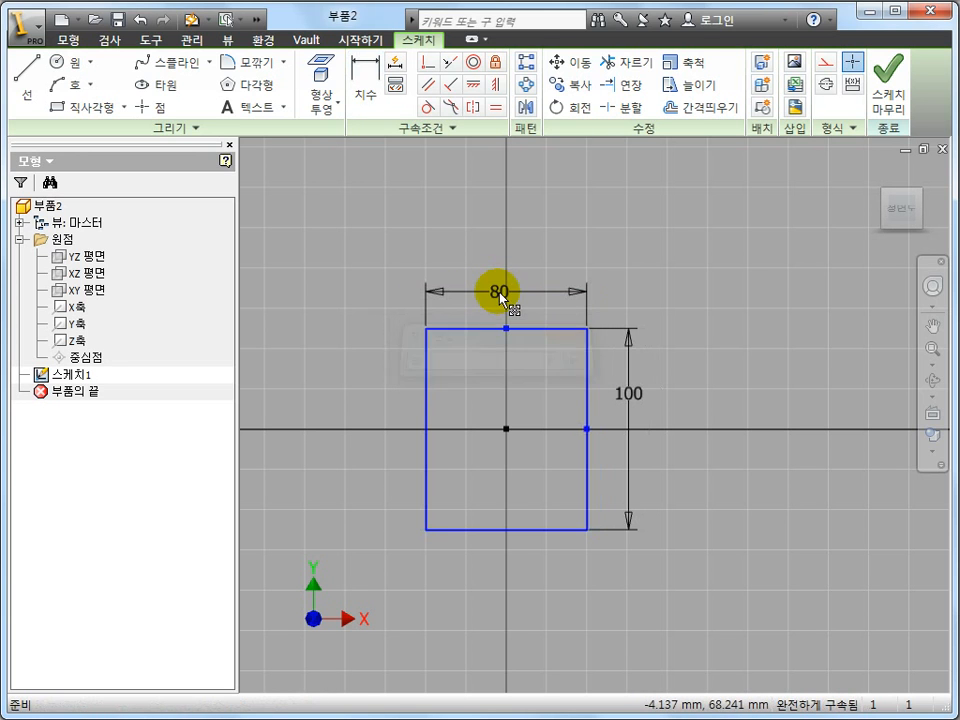
double_click(638, 400)
text(80)
key(Return)
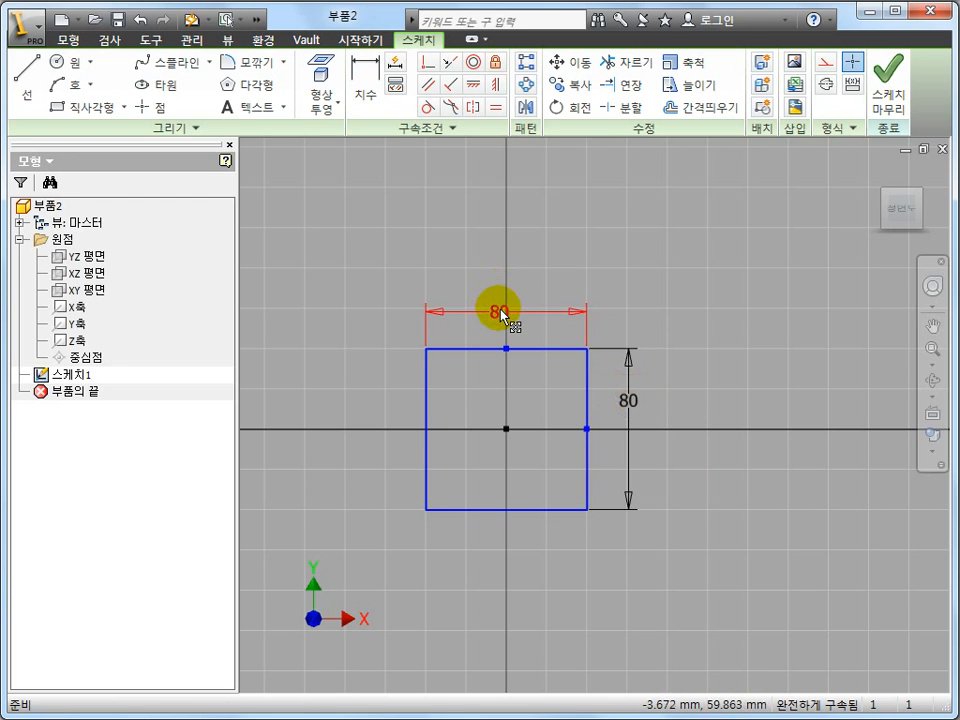
Delete the rectangle's height dimension and make its top and right edges the same length with an Equal constraint.
click(624, 403)
key(Delete)
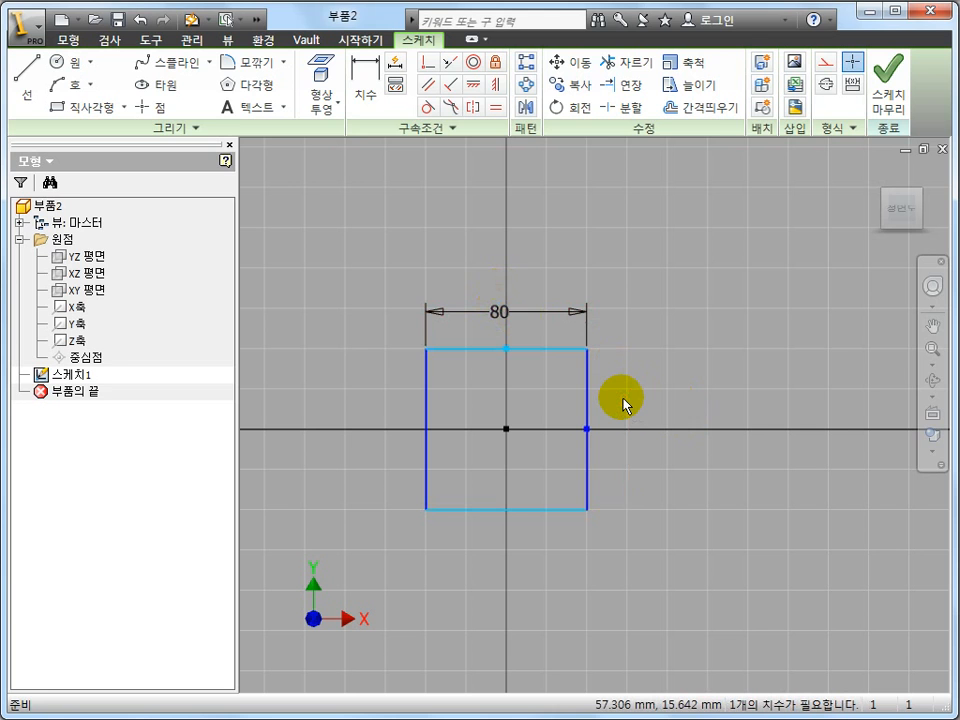
click(500, 115)
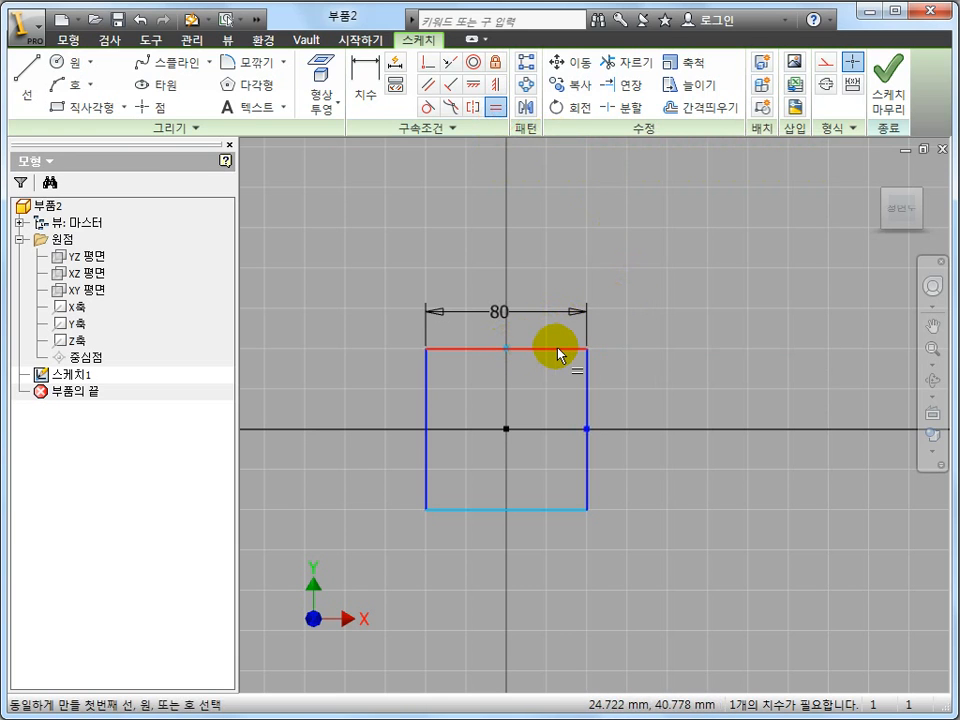
click(557, 349)
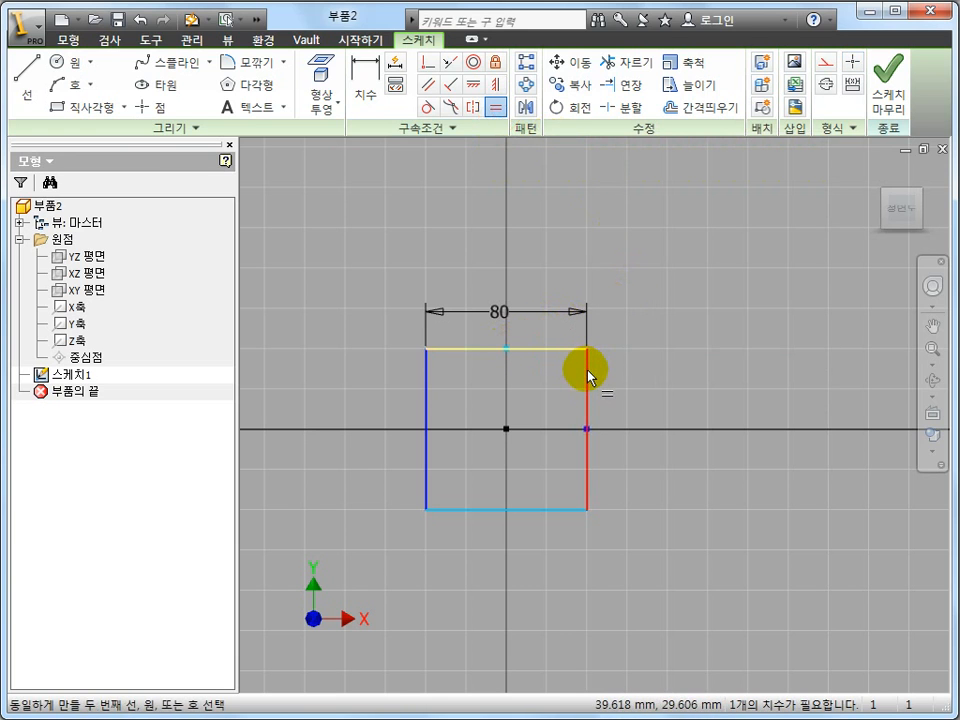
click(587, 378)
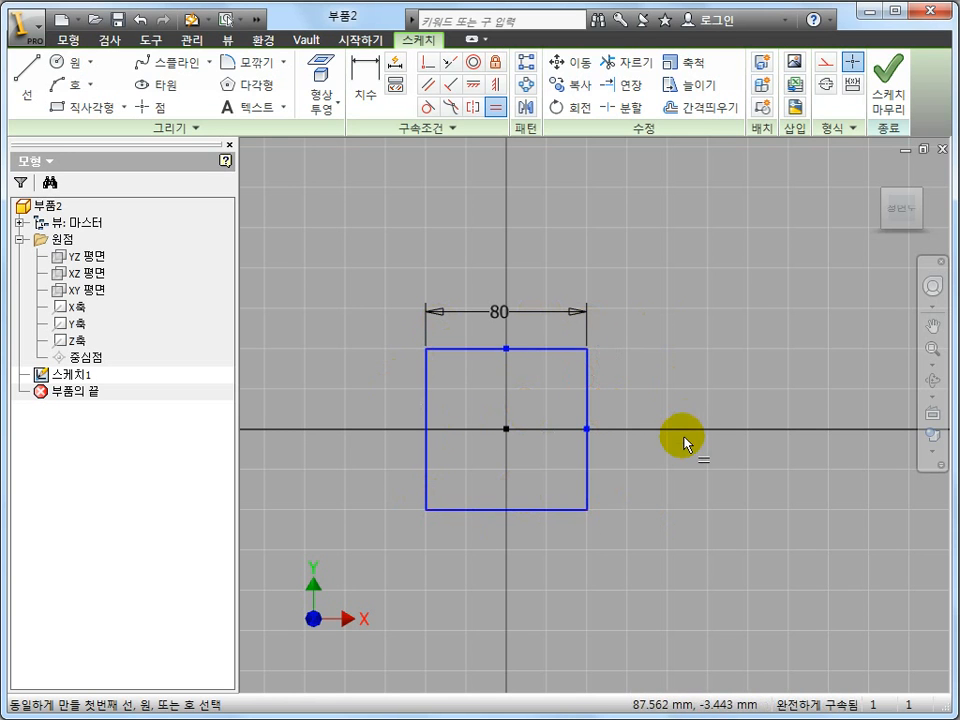
key(Escape)
Set the square's remaining width dimension to 100 mm.
middle_drag(650, 399, 686, 388)
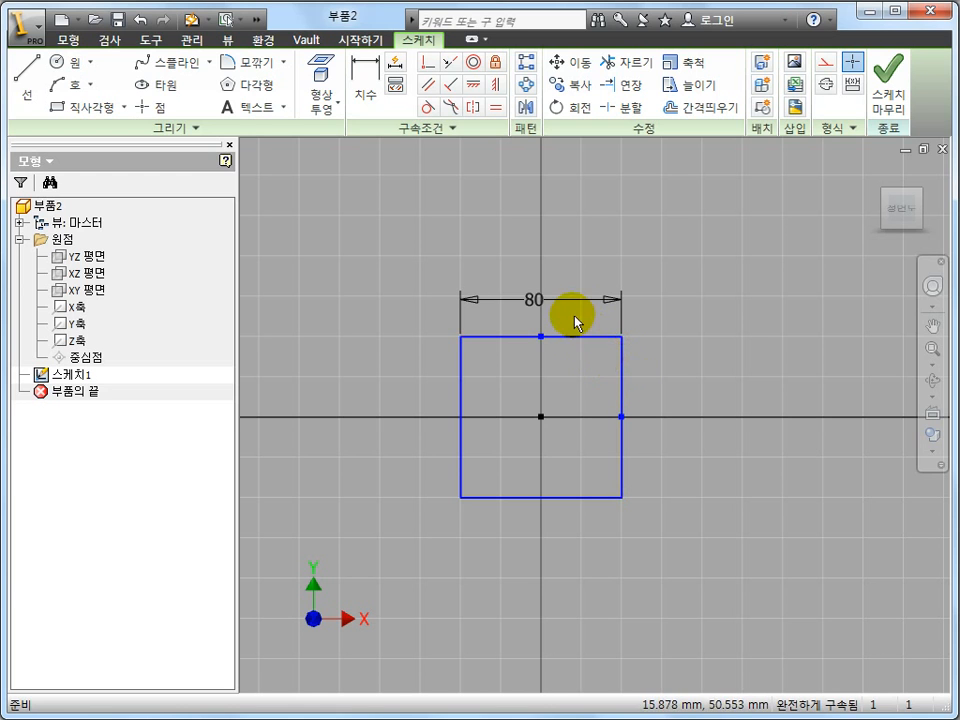
double_click(538, 299)
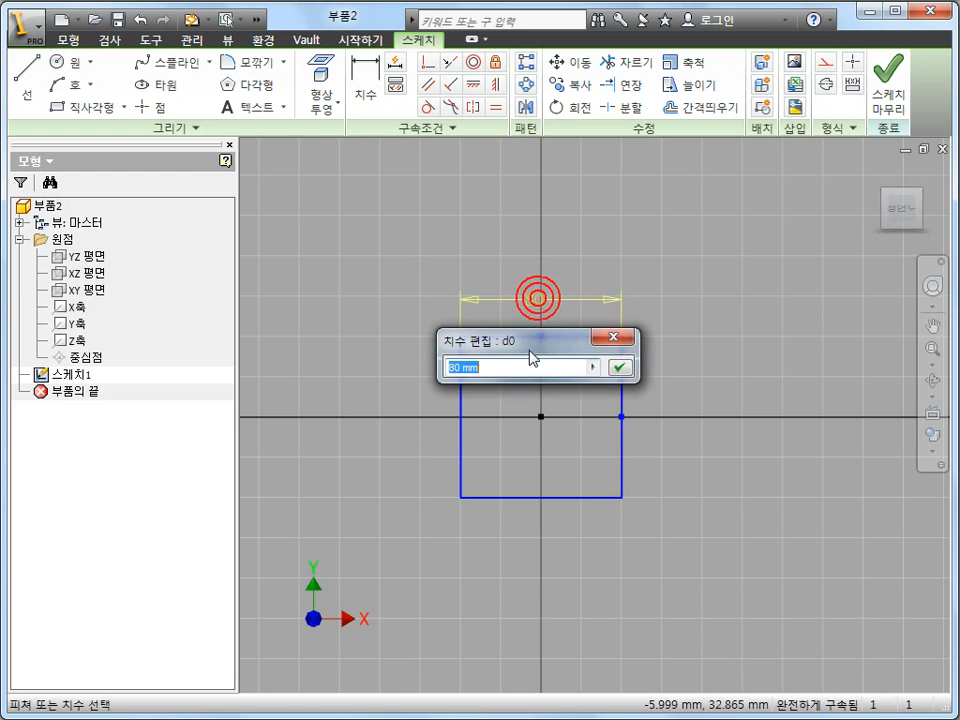
text(100)
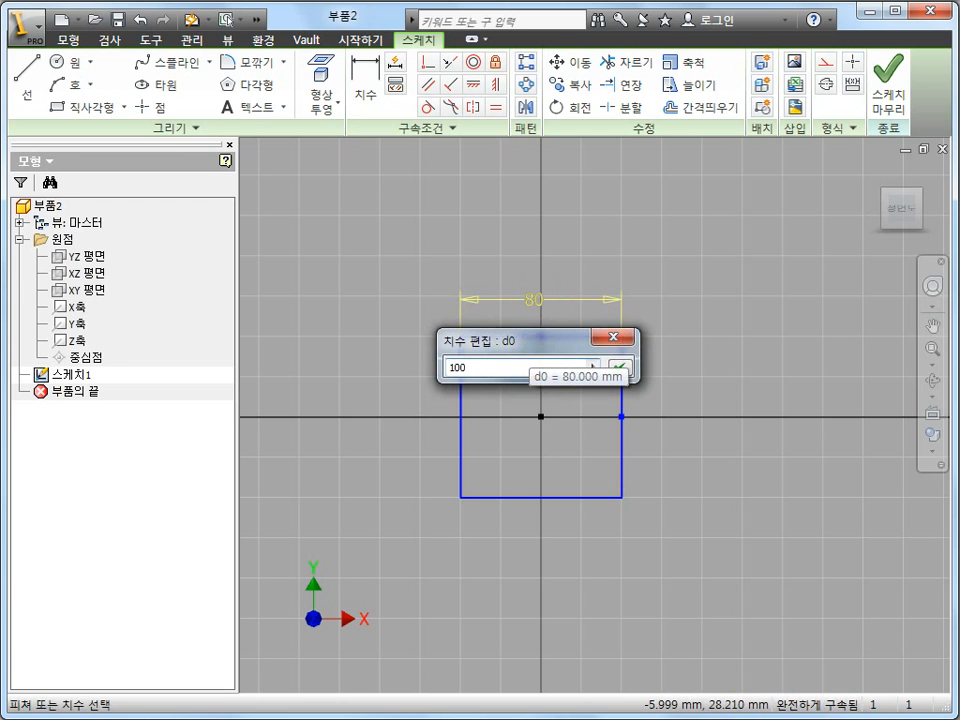
key(Return)
click(530, 366)
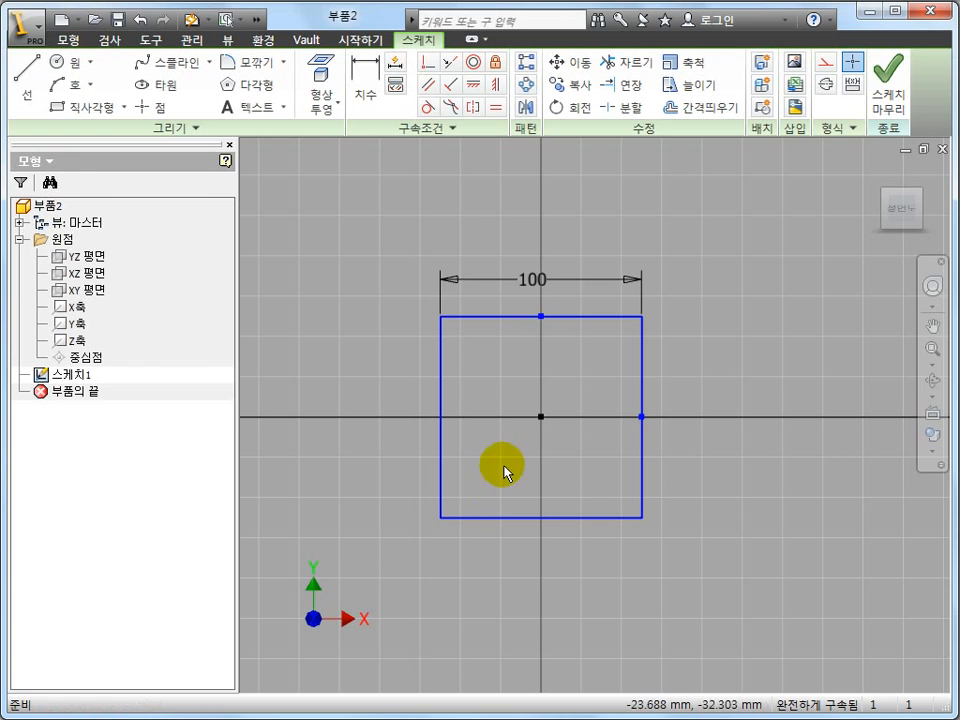
Draw a 50 mm diameter circle centered on the origin inside the square.
click(508, 437)
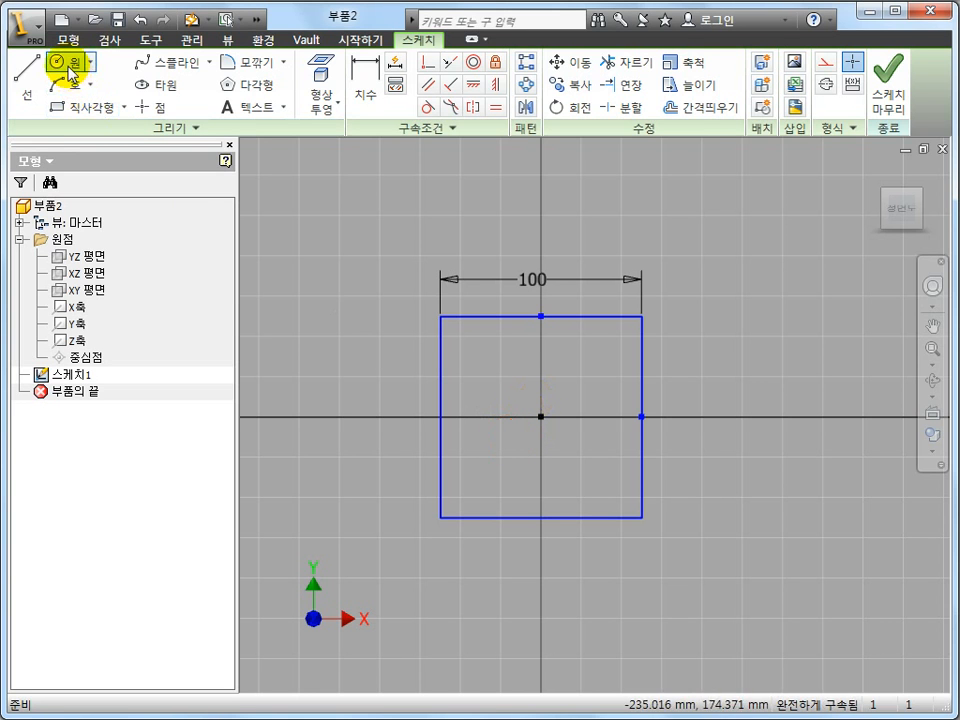
click(66, 62)
click(541, 416)
text(50)
key(Return)
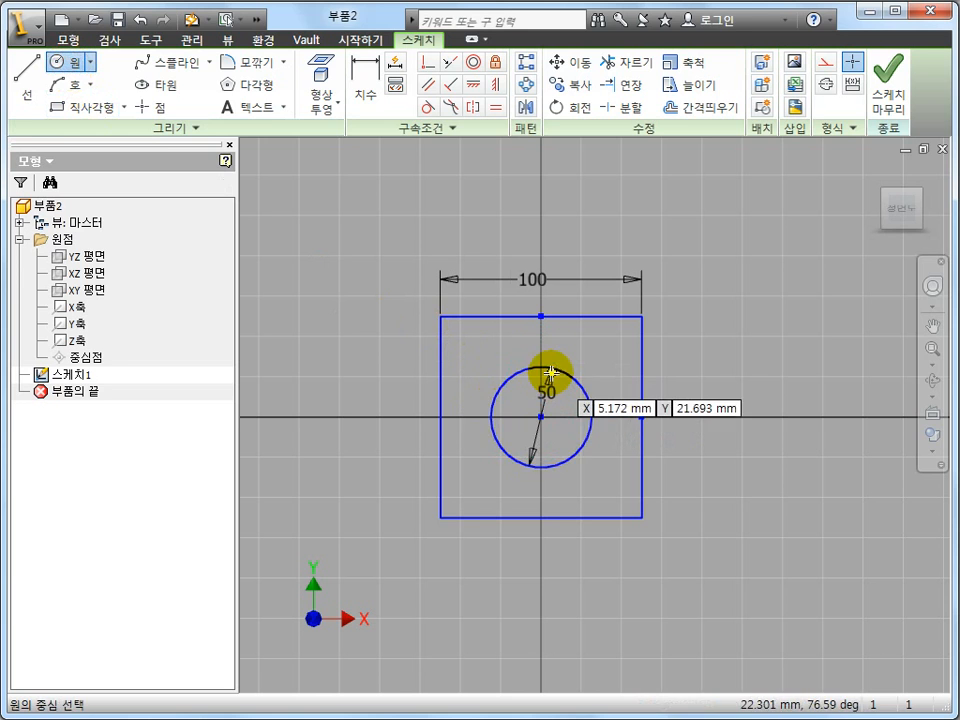
key(Escape)
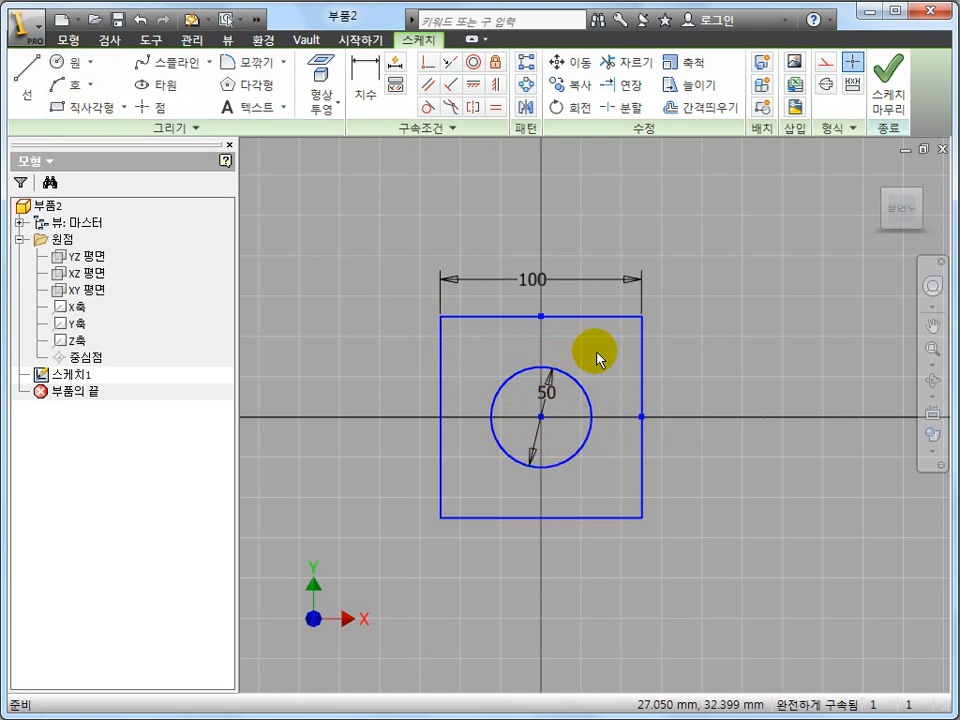
Check the plate's thickness on the reference drawing and start extruding the region between the square and the circle, at 10 mm distance.
click(664, 451)
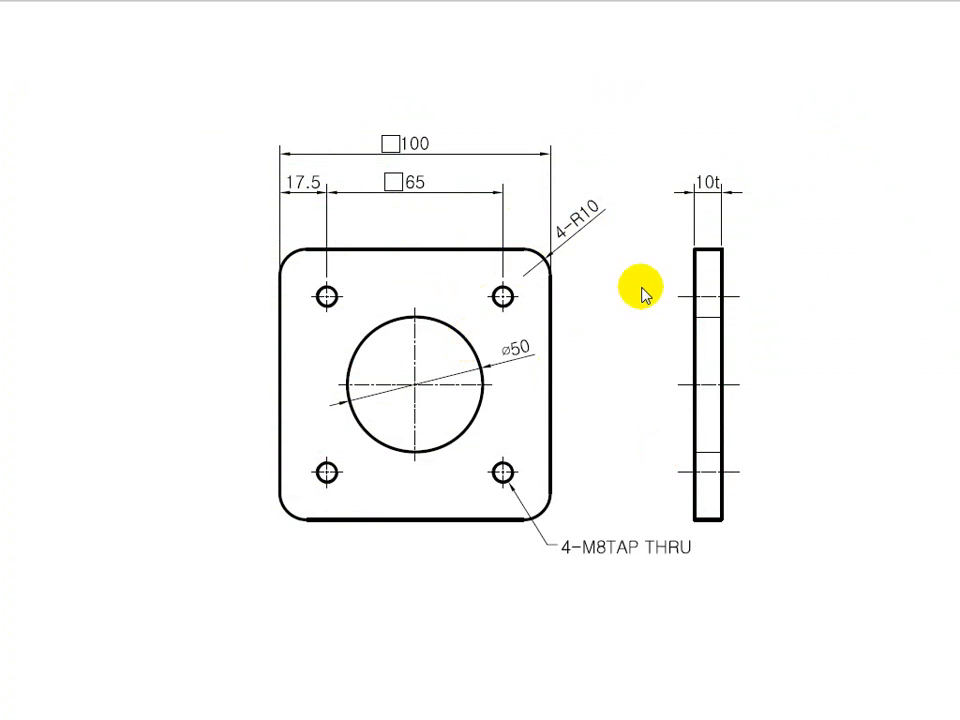
key(alt+Tab)
click(386, 222)
click(68, 44)
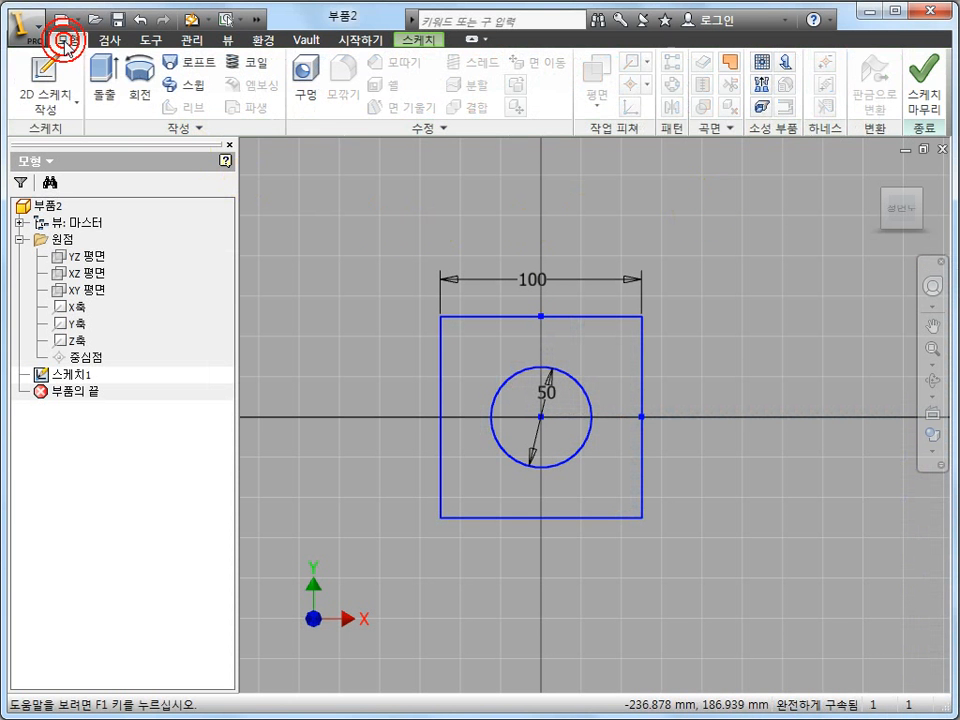
click(113, 92)
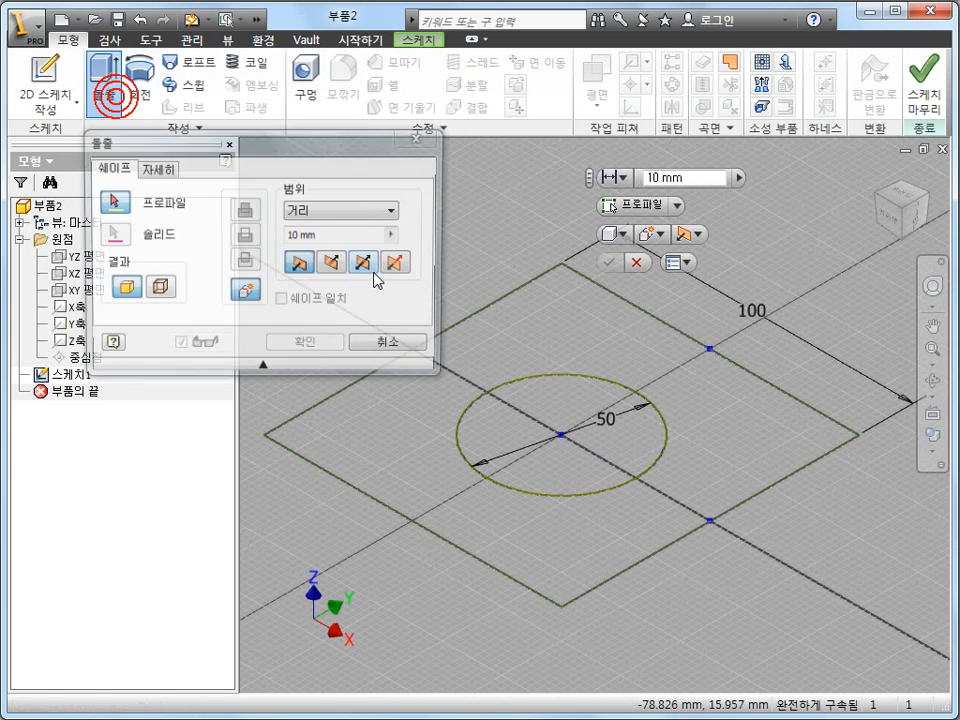
scroll(599, 372, up, 3)
scroll(597, 364, down, 2)
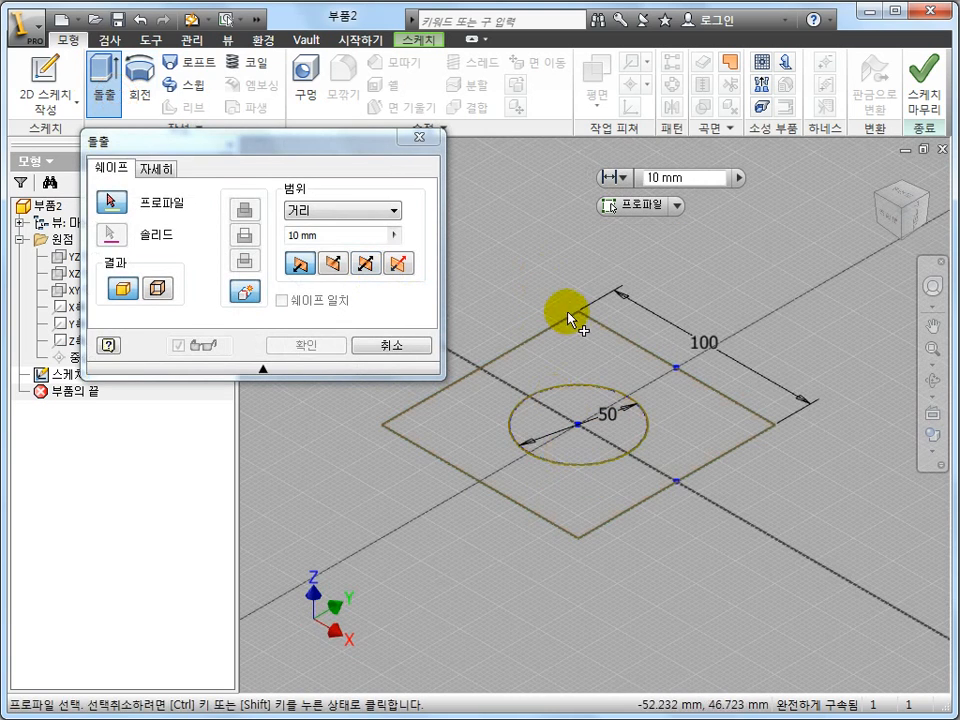
click(591, 351)
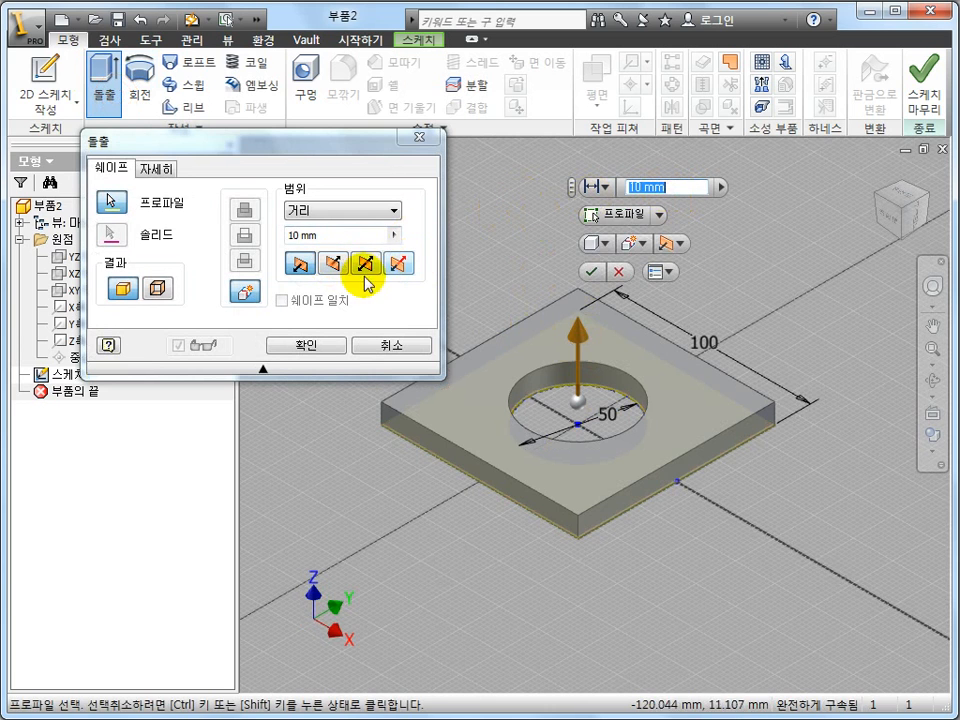
click(343, 236)
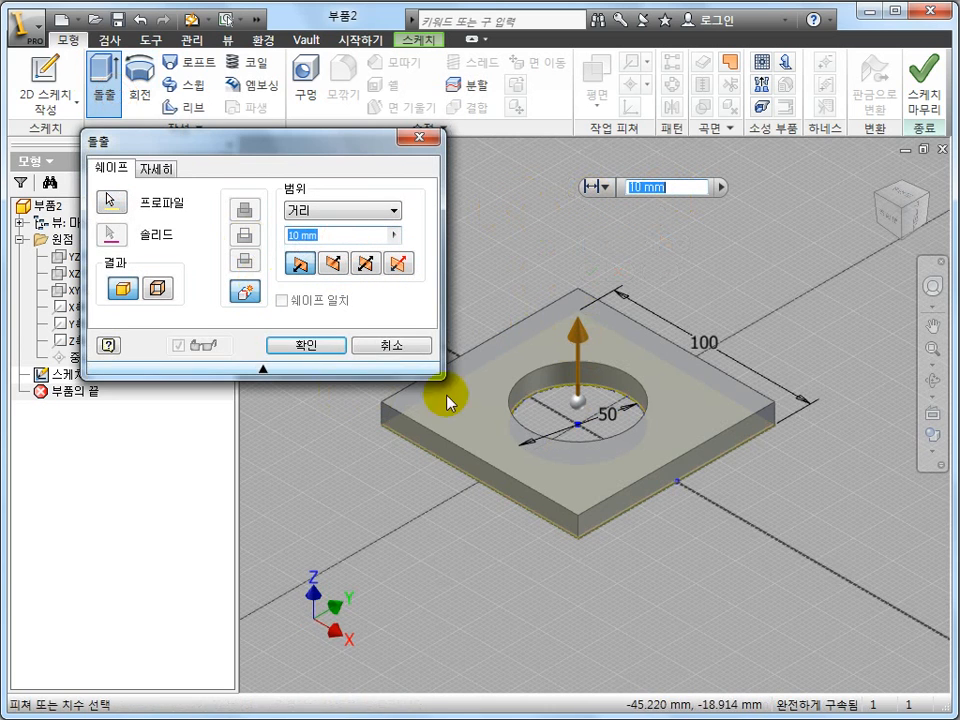
Make the 10 mm extrusion symmetric about the sketch plane and create the solid plate.
middle_drag(490, 394, 519, 403)
mouse_move(588, 473)
shift+middle_down()
mouse_move(593, 439)
mouse_move(593, 472)
shift+middle_up()
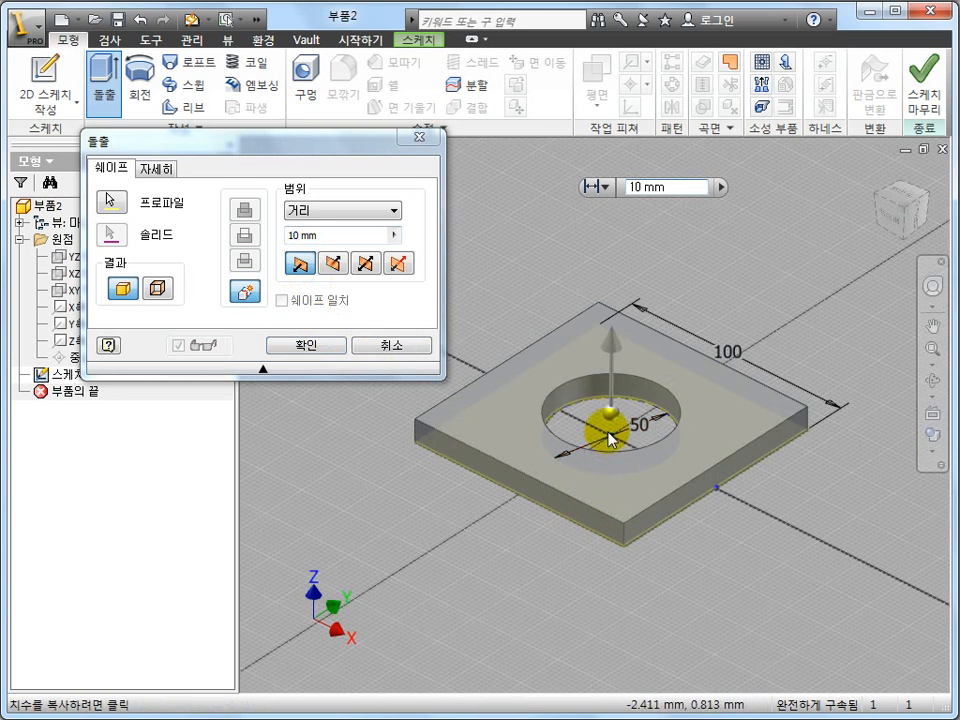
click(883, 222)
scroll(633, 459, down, 4)
middle_drag(555, 452, 622, 555)
scroll(604, 561, up, 5)
middle_drag(622, 555, 624, 471)
scroll(624, 471, up, 3)
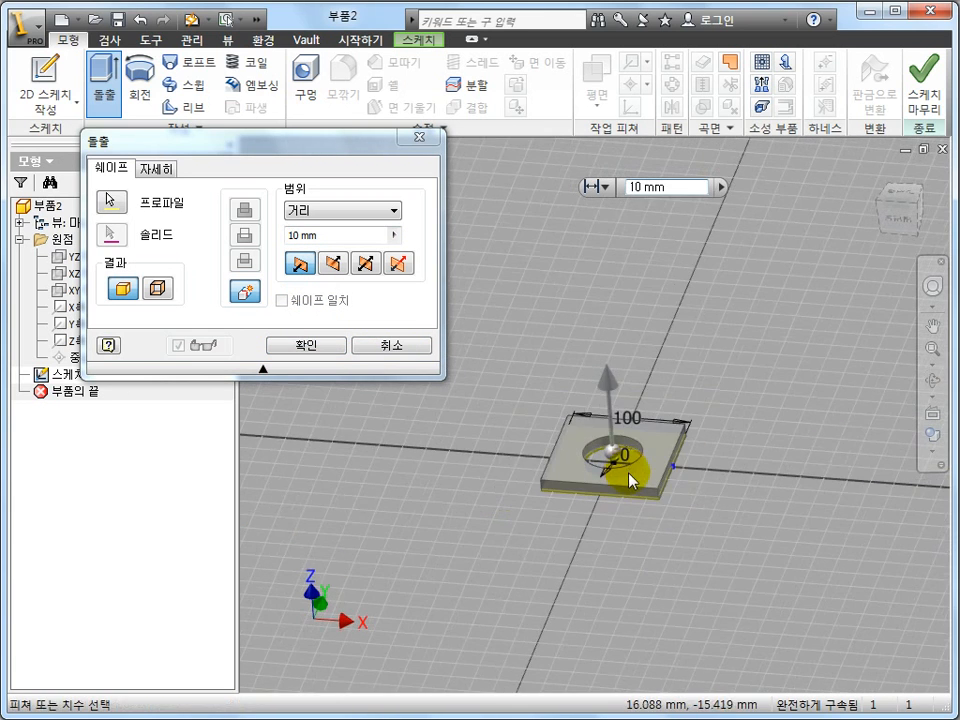
scroll(624, 473, down, 4)
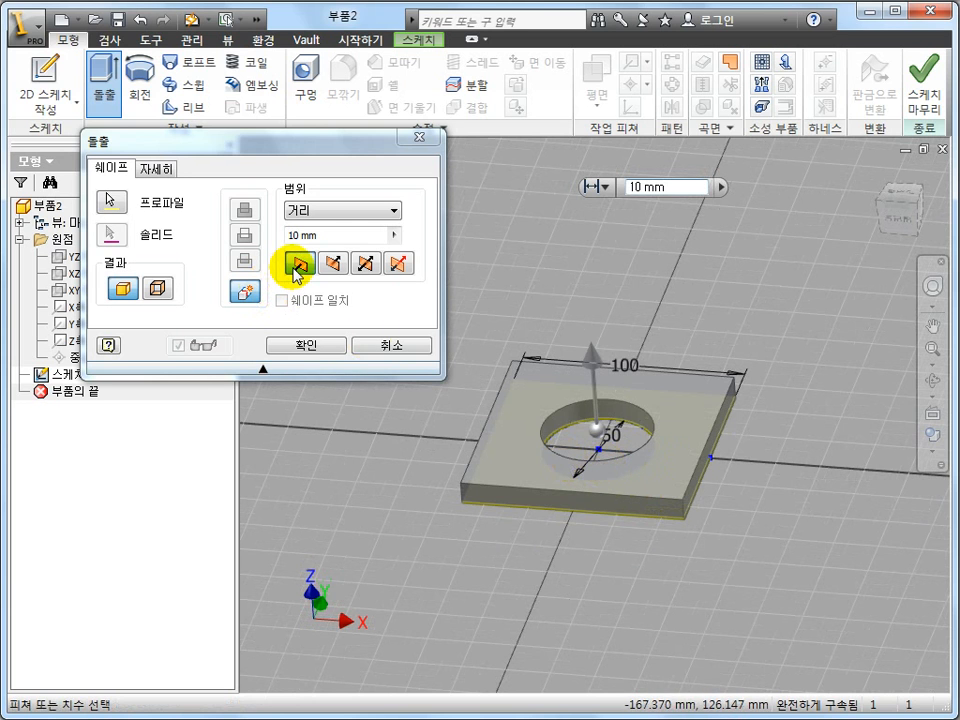
click(362, 265)
mouse_move(619, 463)
shift+middle_down()
mouse_move(621, 435)
mouse_move(612, 460)
shift+middle_up()
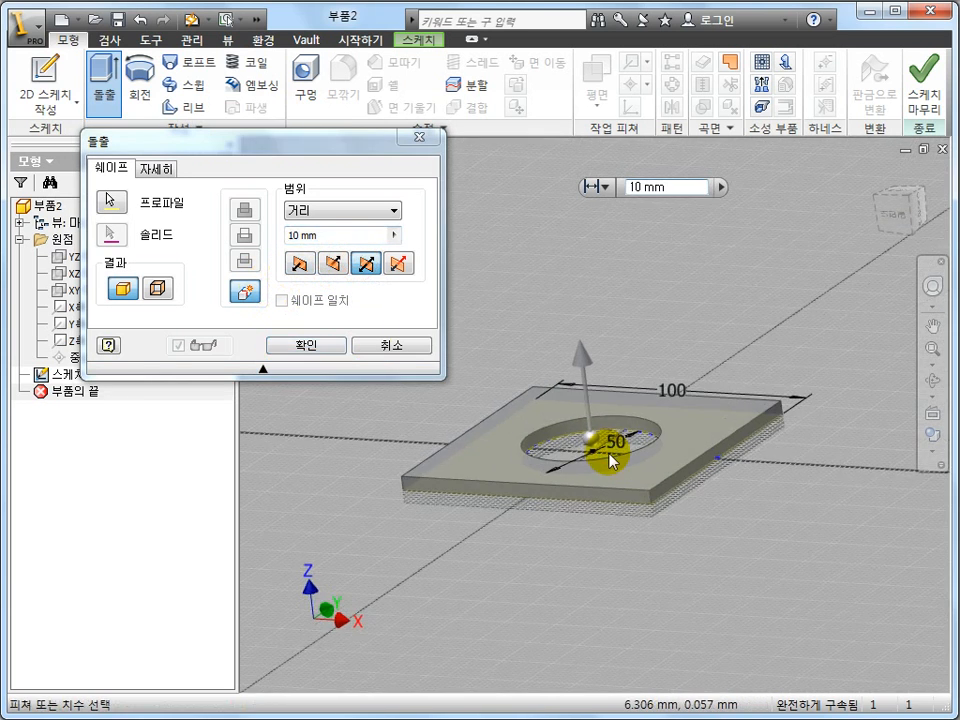
click(318, 350)
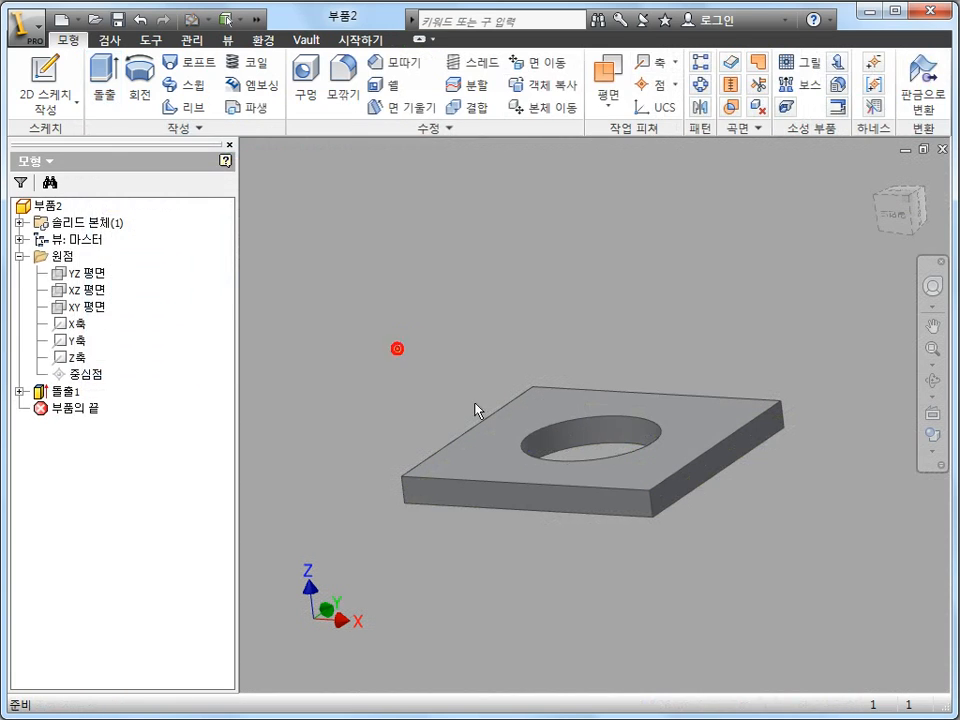
Create a new sketch on the plate's top face.
drag(475, 410, 565, 435)
key(Escape)
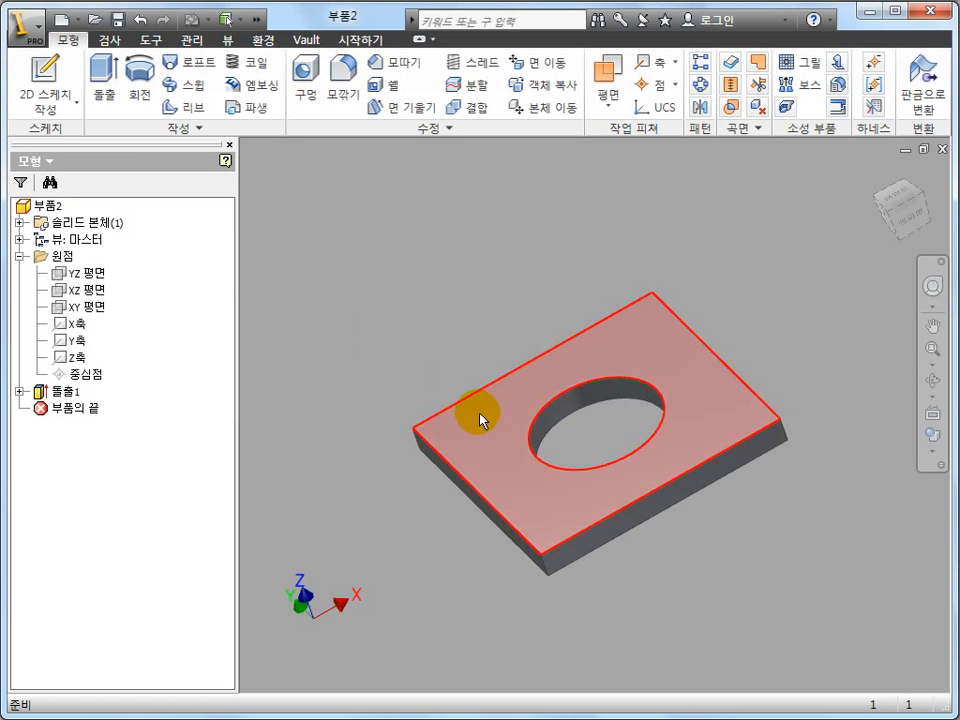
click(478, 417)
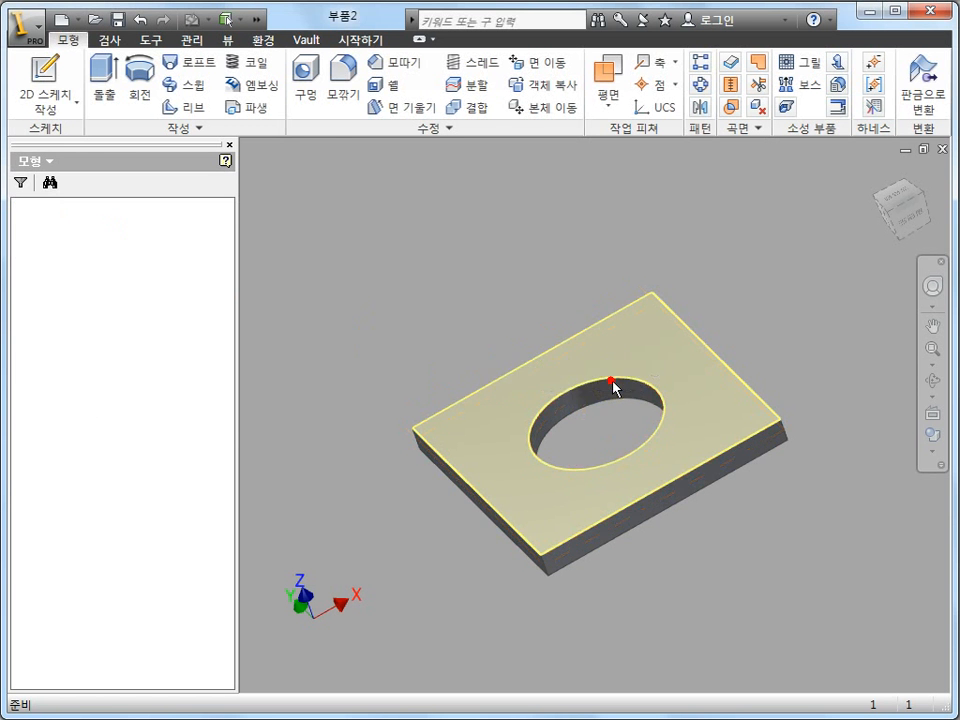
click(614, 377)
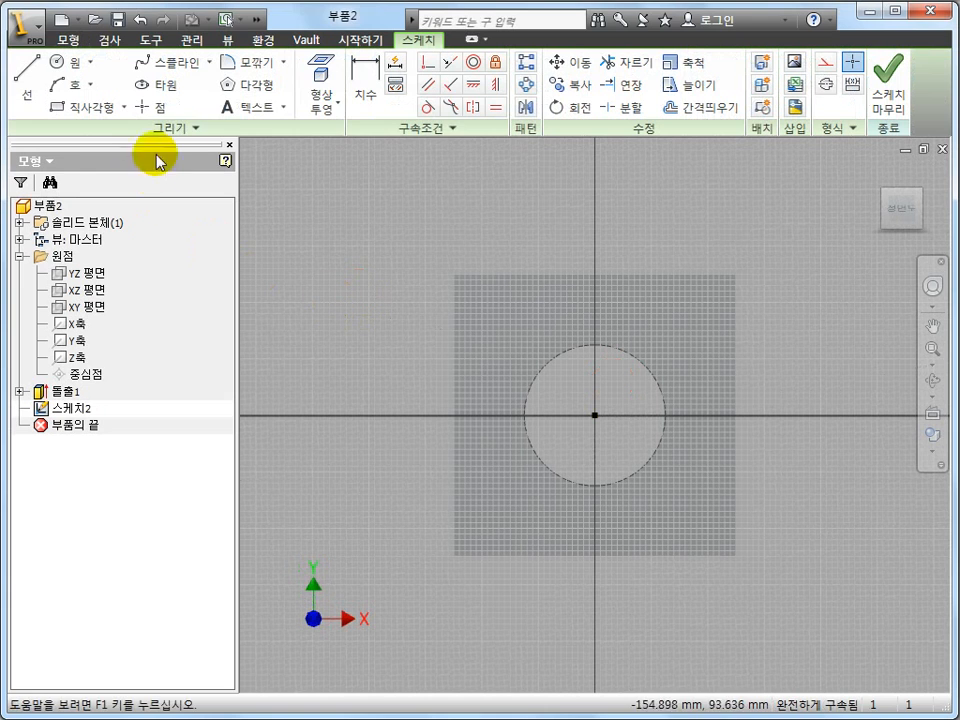
Try to project the edges of the plate's top face into the new sketch.
click(330, 80)
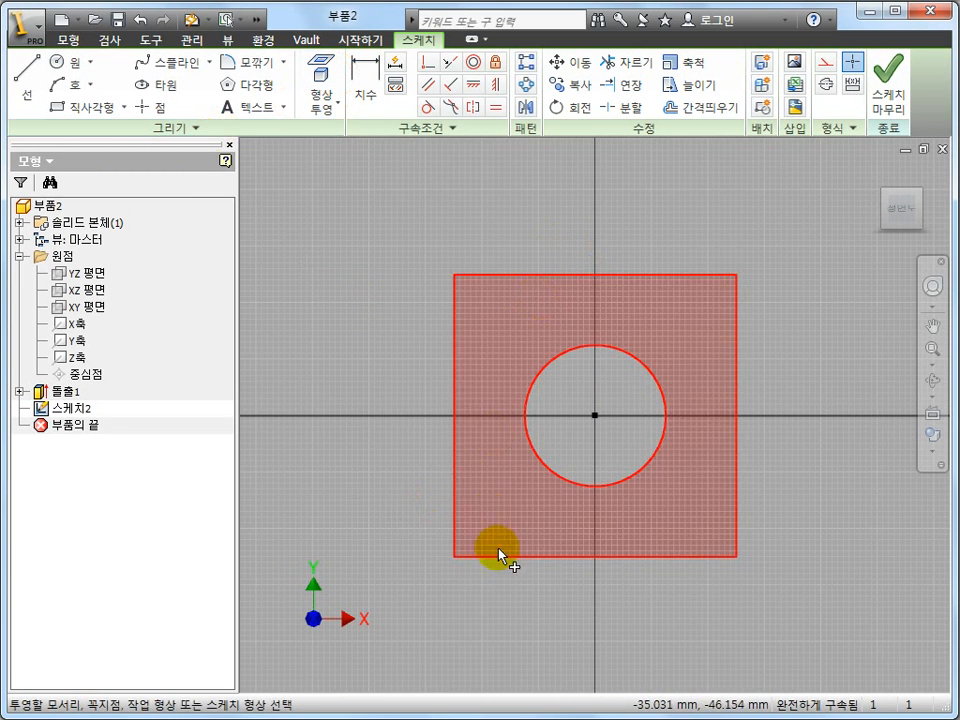
click(503, 558)
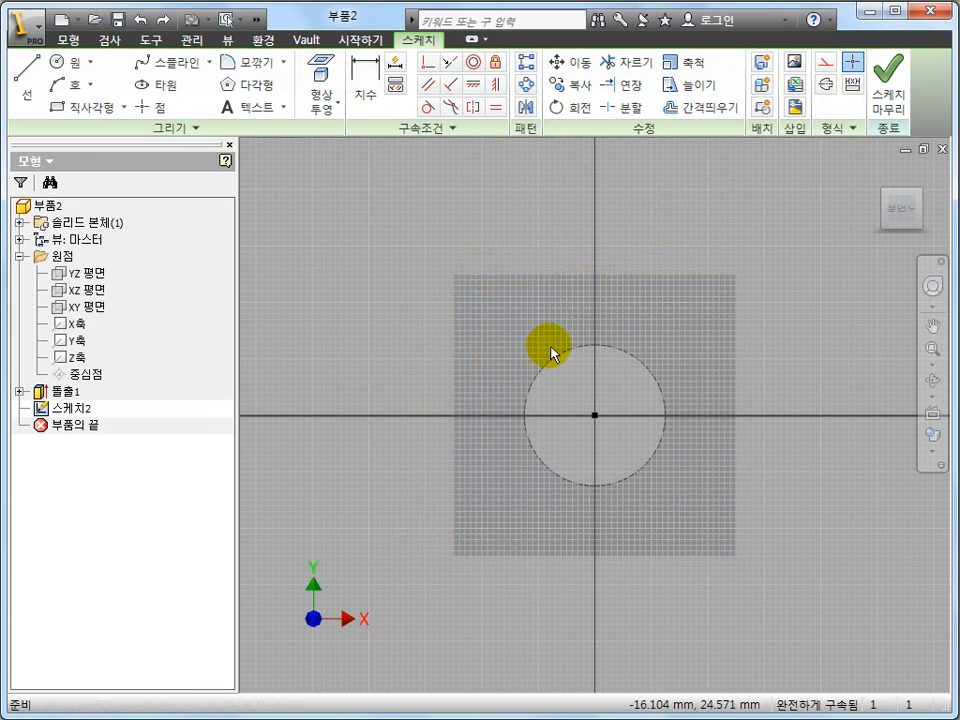
click(325, 86)
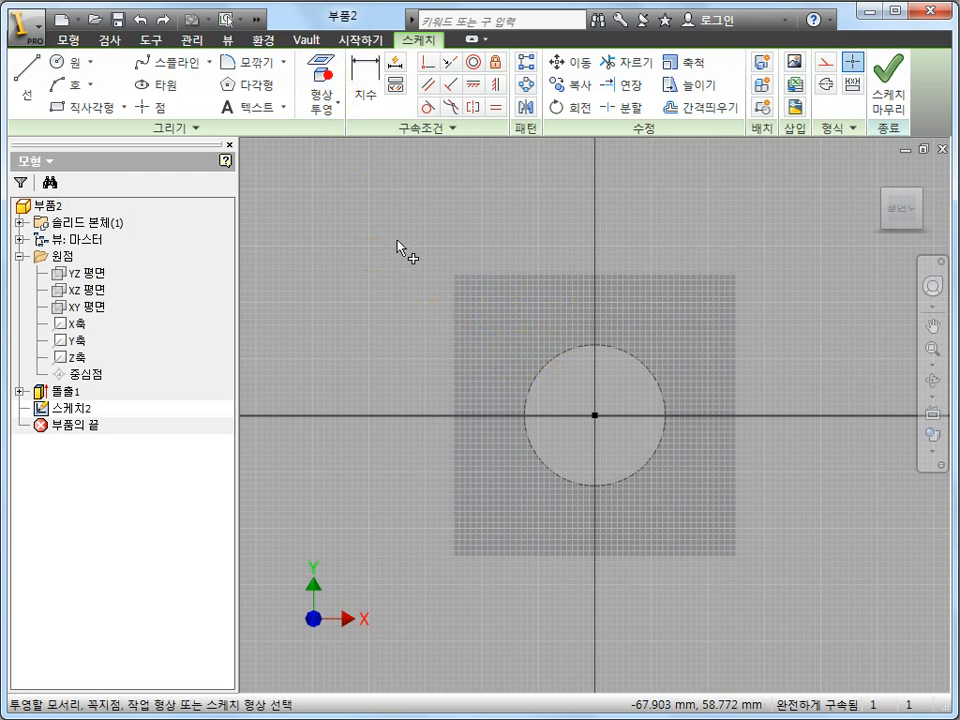
click(481, 303)
key(Escape)
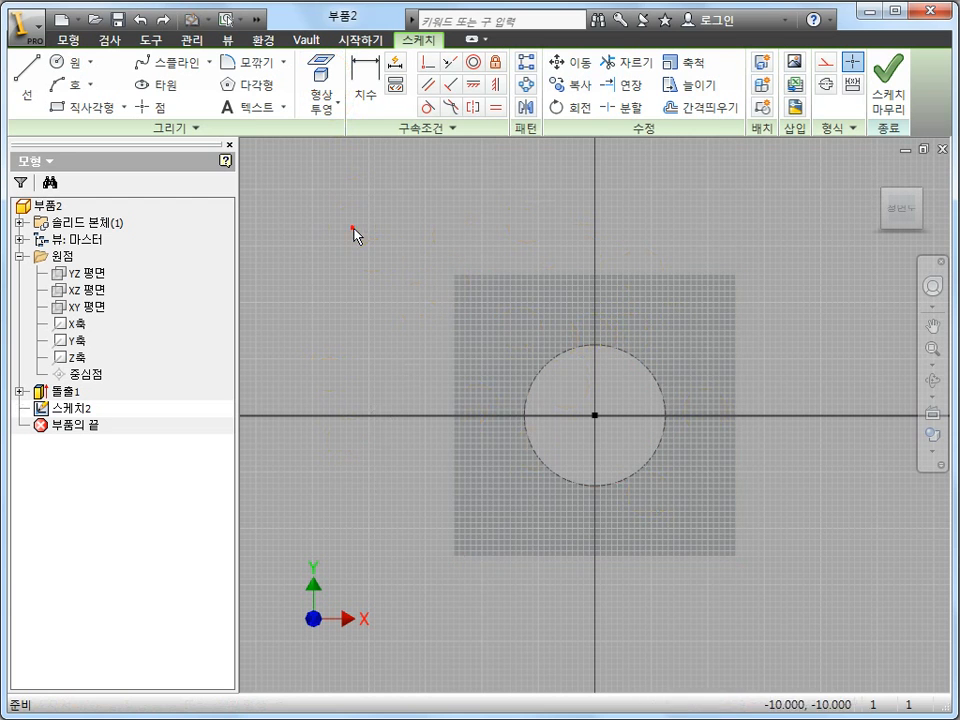
Turn on automatic edge projection for sketch creation and editing in the application's sketch options.
click(151, 40)
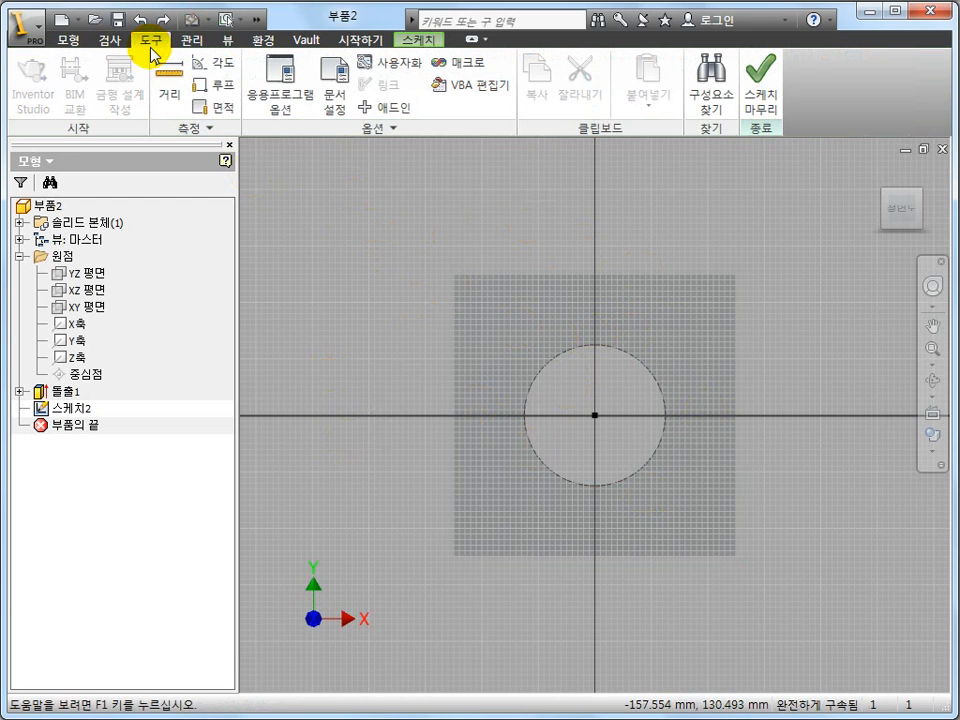
click(286, 102)
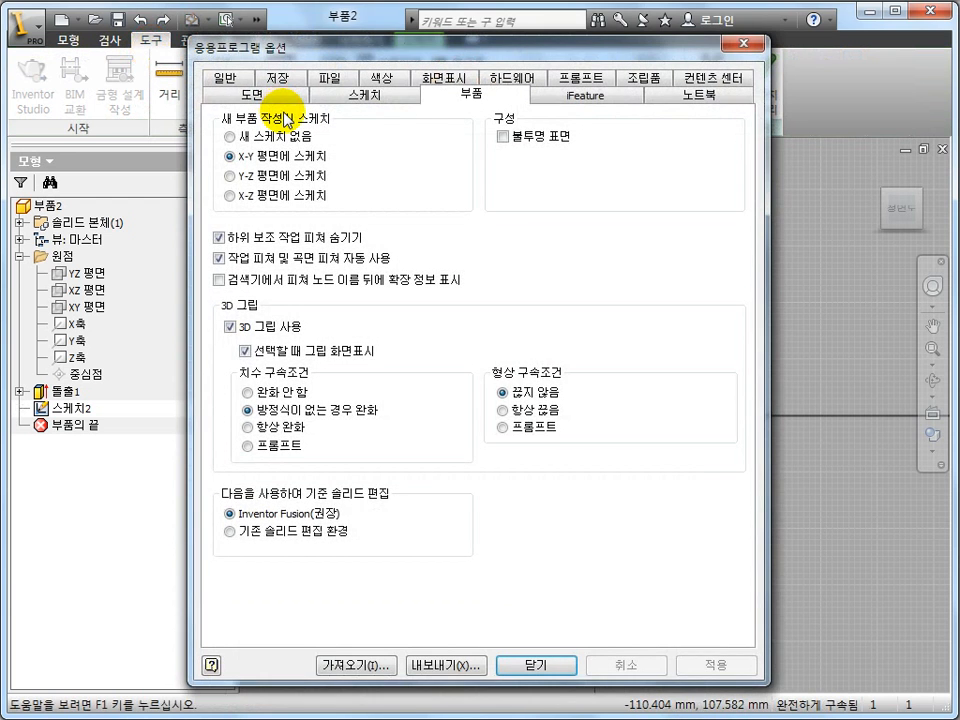
click(344, 100)
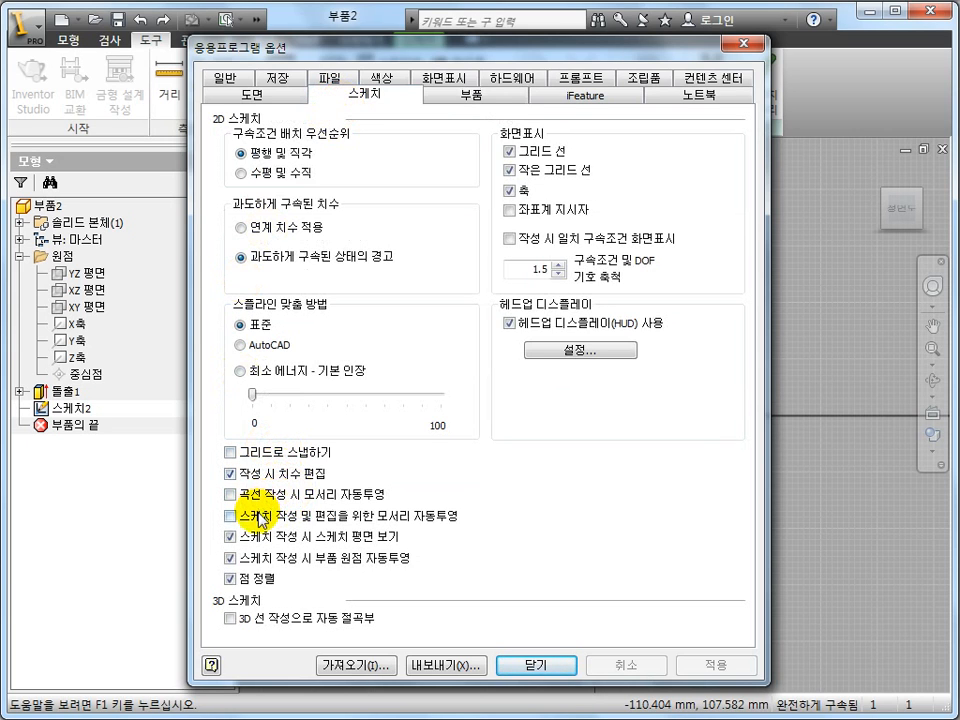
click(368, 516)
click(525, 665)
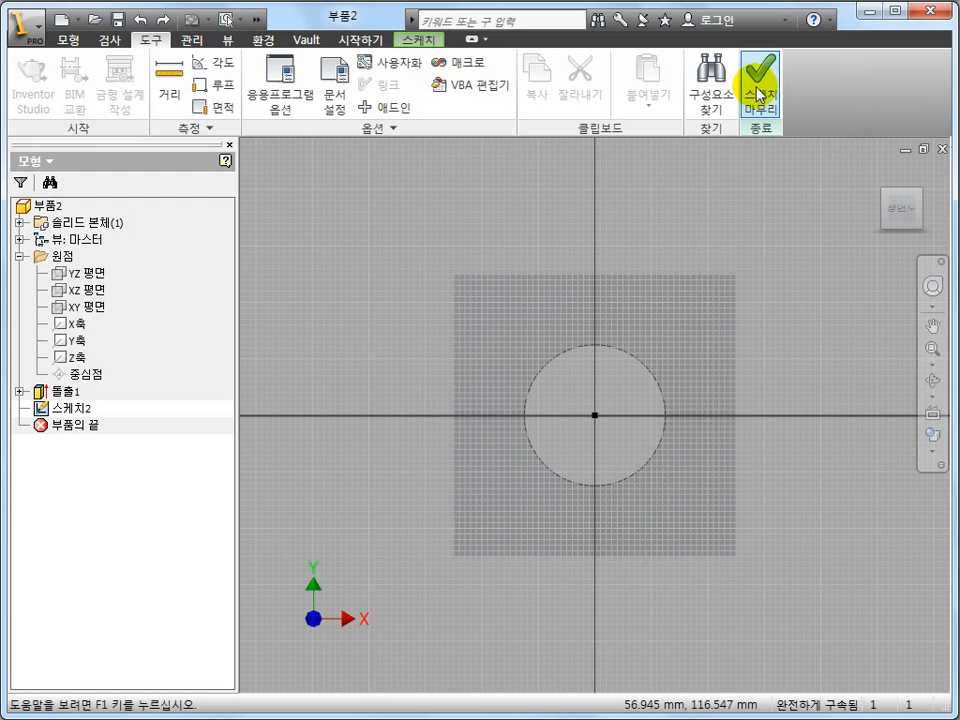
Finish the current sketch on the plate's top face and delete it from the model.
click(757, 94)
click(79, 408)
key(Delete)
Create a fresh sketch on the plate's large face containing the center hole.
click(481, 467)
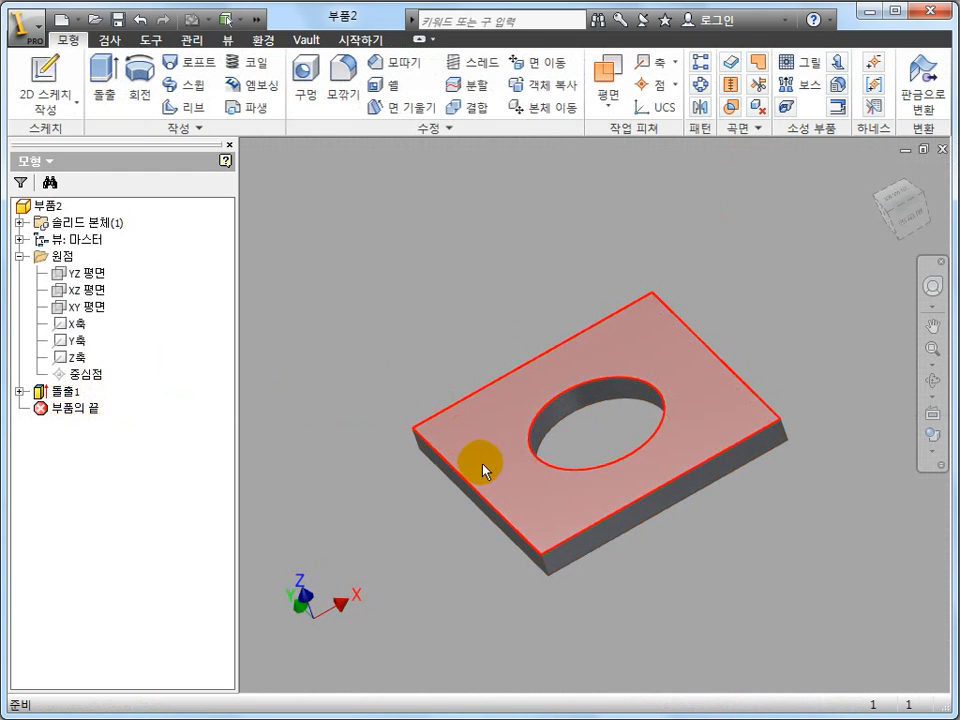
click(482, 466)
click(359, 403)
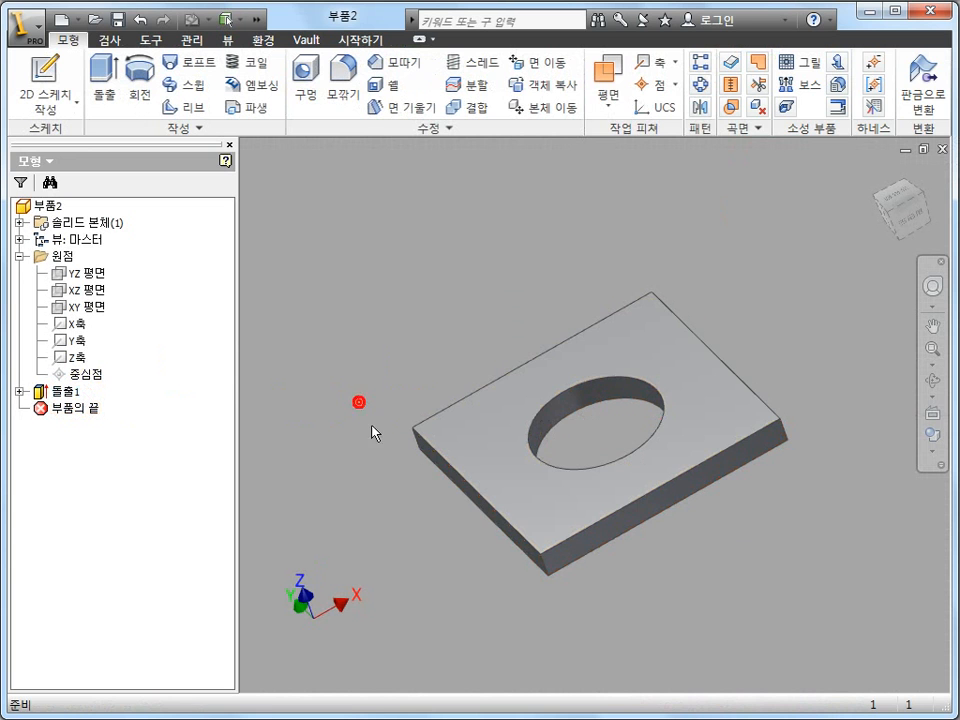
shift+middle_drag(424, 485, 449, 461)
click(471, 439)
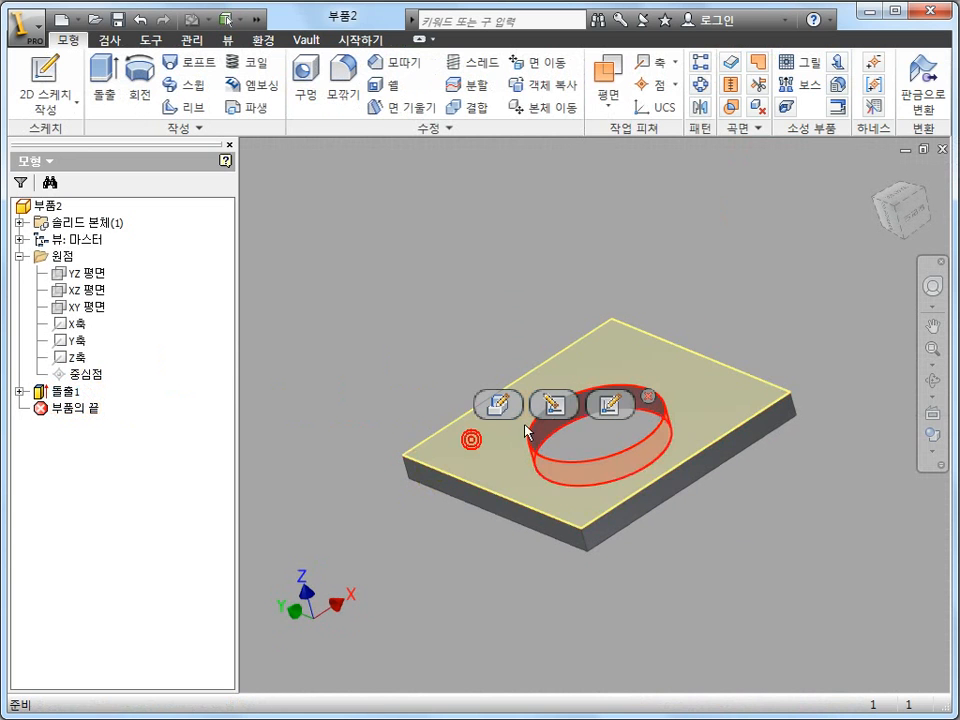
click(607, 408)
click(411, 274)
shift+middle_drag(400, 425, 479, 342)
click(494, 329)
mouse_move(624, 343)
shift+middle_down()
mouse_move(660, 336)
mouse_move(695, 353)
shift+middle_up()
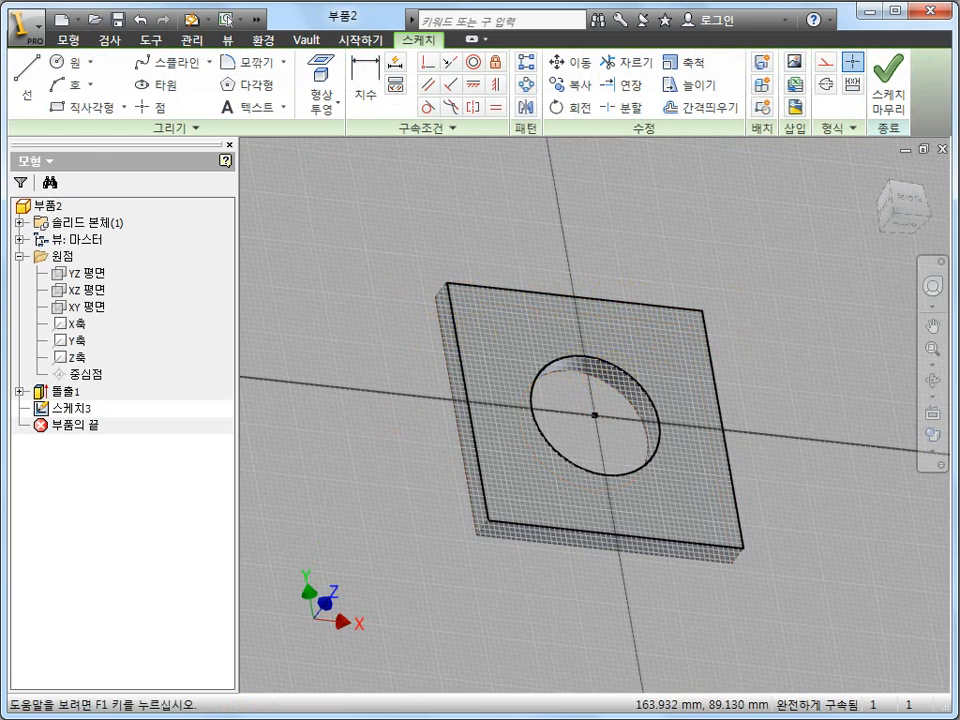
click(915, 204)
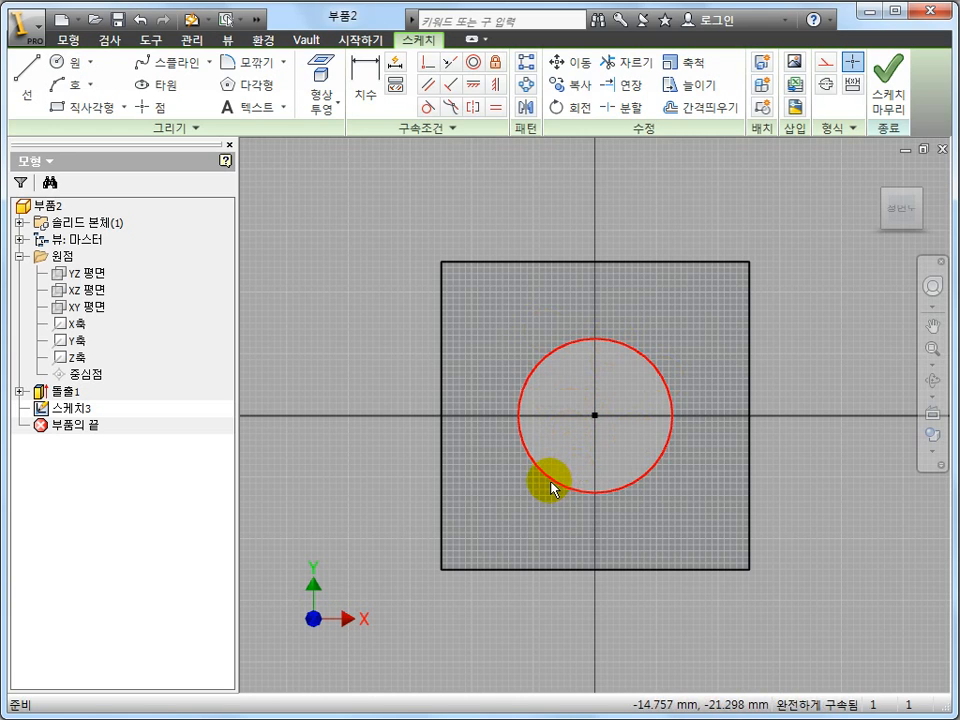
Review the automatic edge projection setting among the application's sketch options.
mouse_move(553, 487)
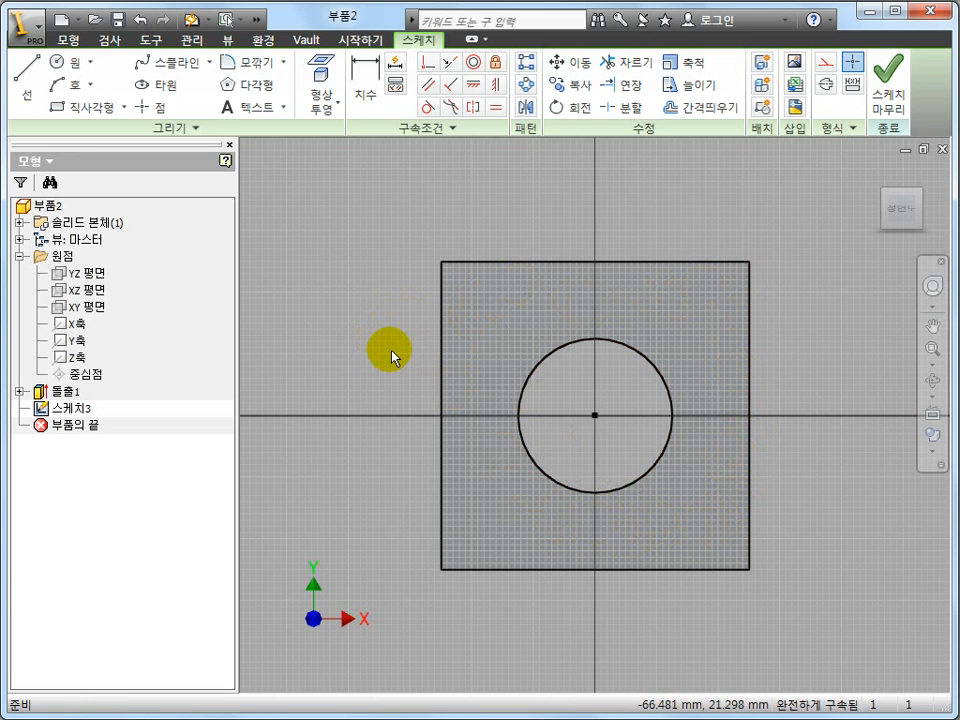
click(155, 41)
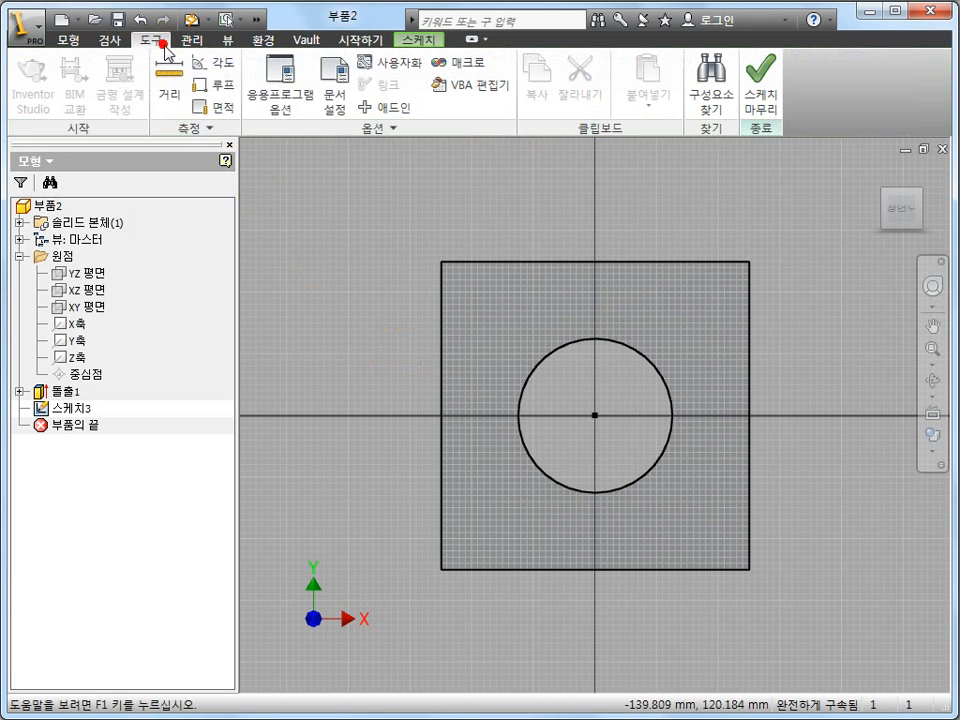
click(280, 100)
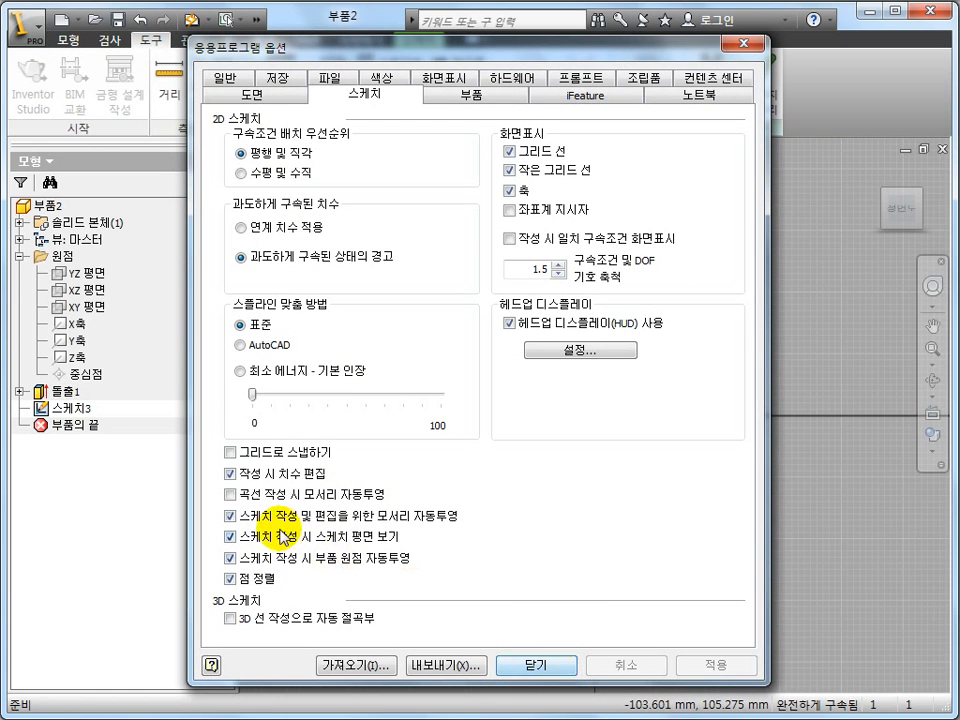
click(571, 665)
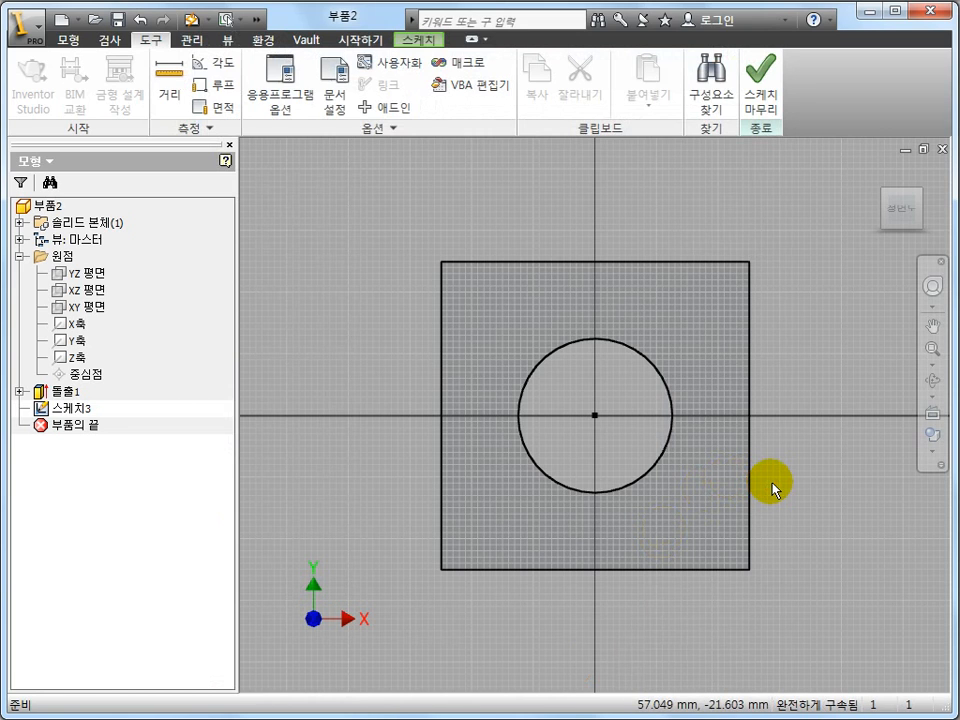
Check the small hole positions on the reference drawing and place a sketch point near the plate's upper-left corner.
key(alt+Tab)
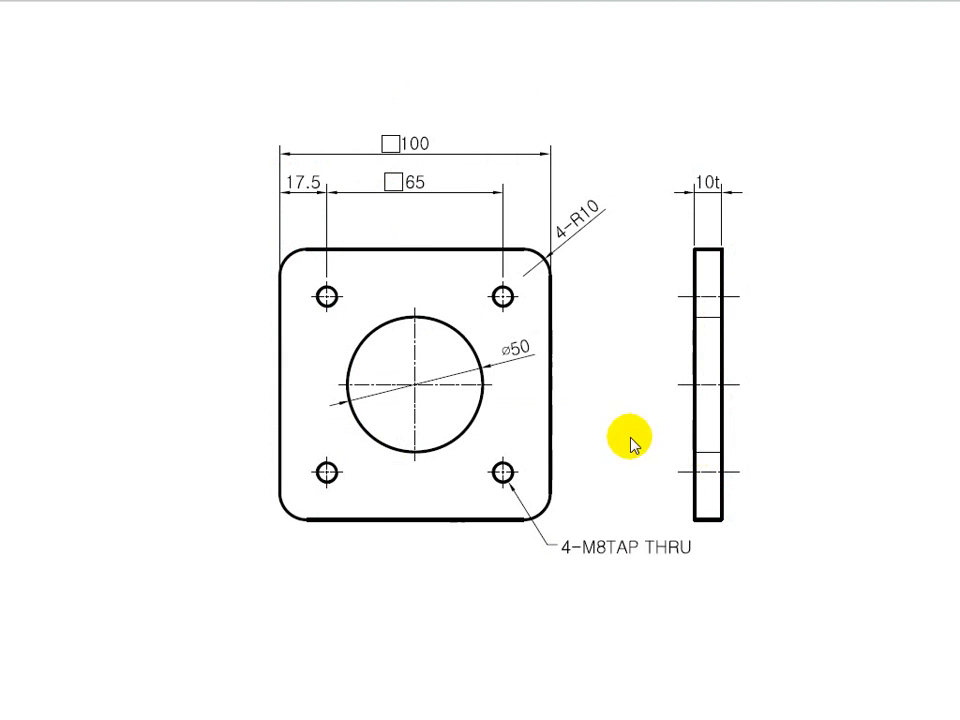
key(alt+Tab)
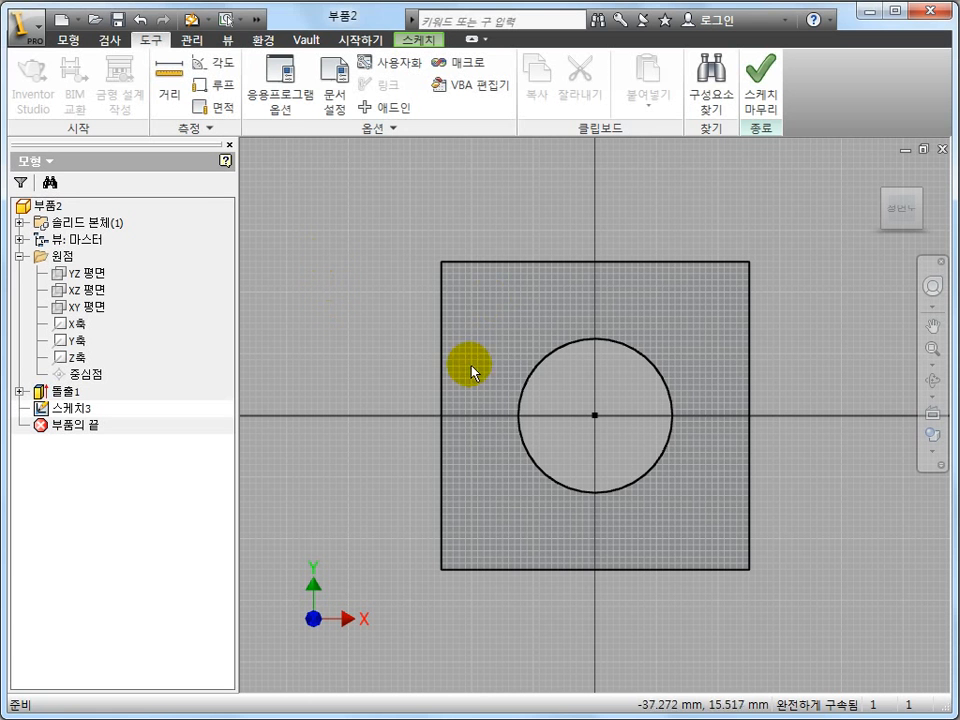
click(421, 40)
click(145, 106)
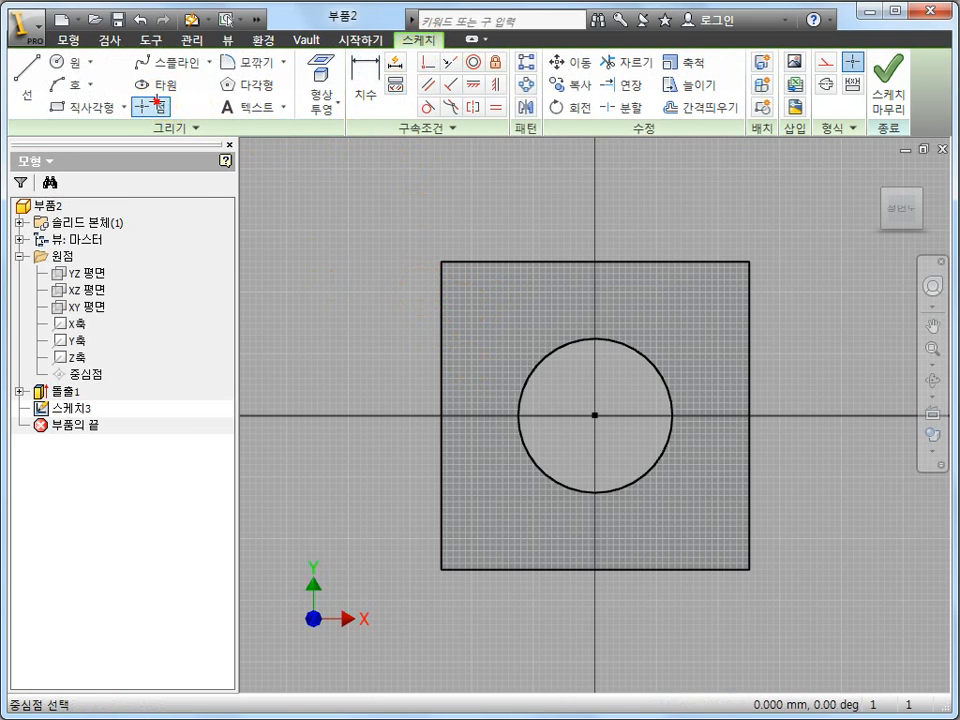
click(486, 307)
key(Escape)
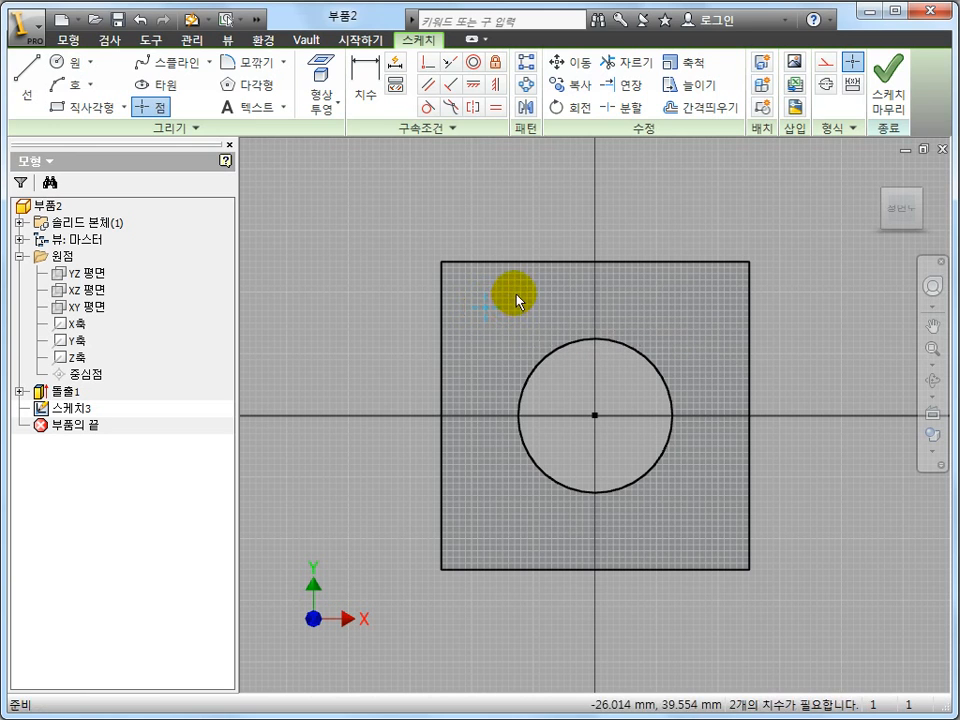
Dimension the sketch point 17.5 mm horizontally from the plate's left edge.
key(d)
click(486, 308)
click(443, 312)
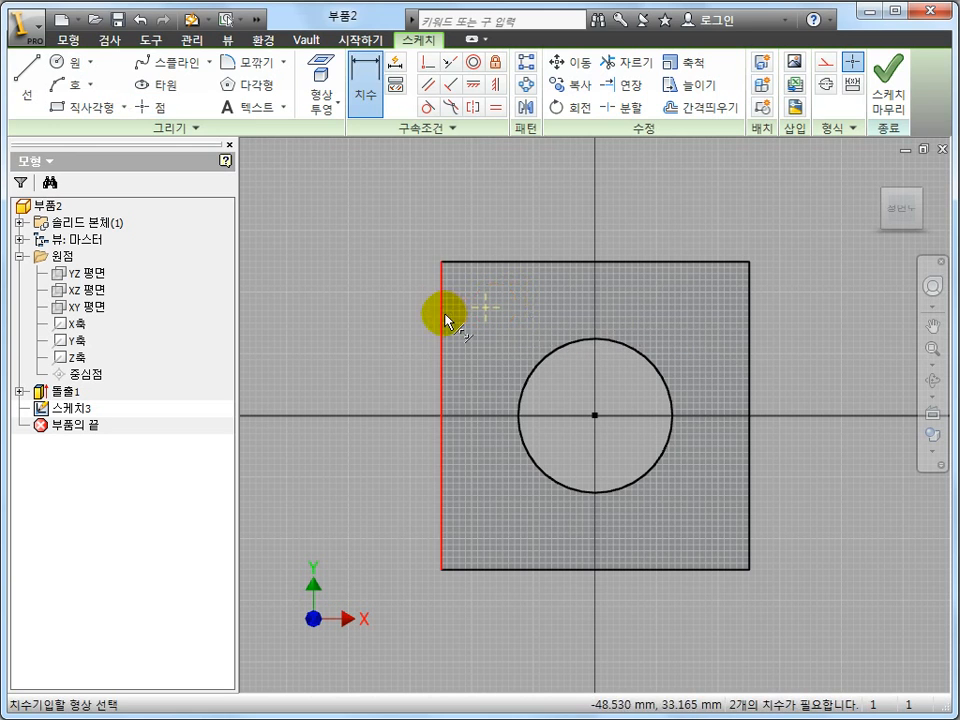
click(465, 195)
text(17.)
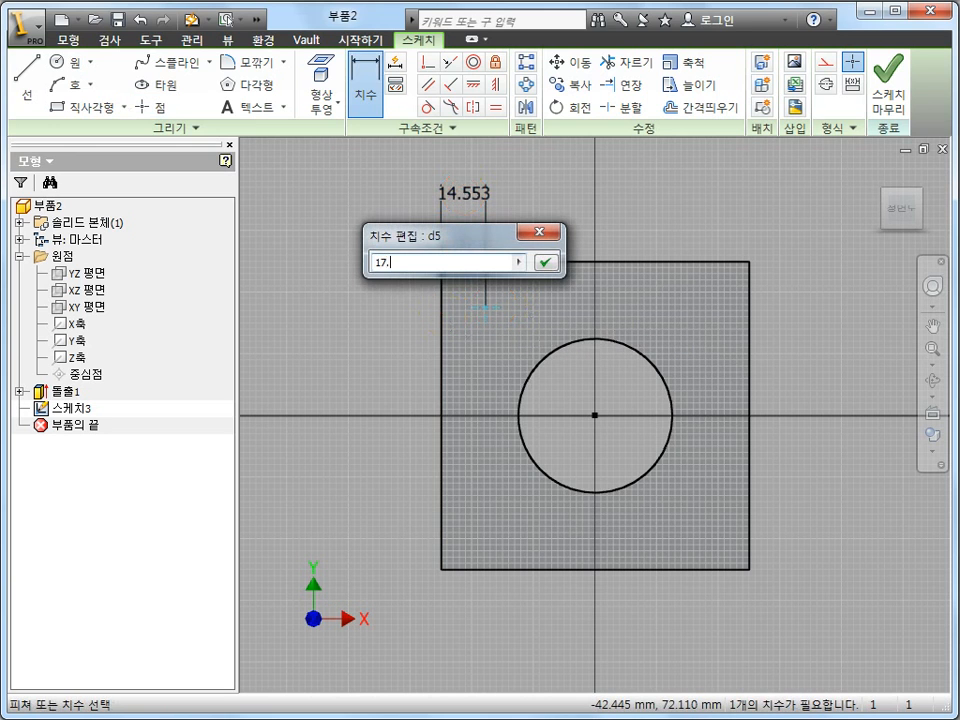
text(5)
key(Return)
Dimension the sketch point 17.5 mm vertically from the plate's top edge.
click(497, 307)
click(531, 262)
click(401, 273)
text(17)
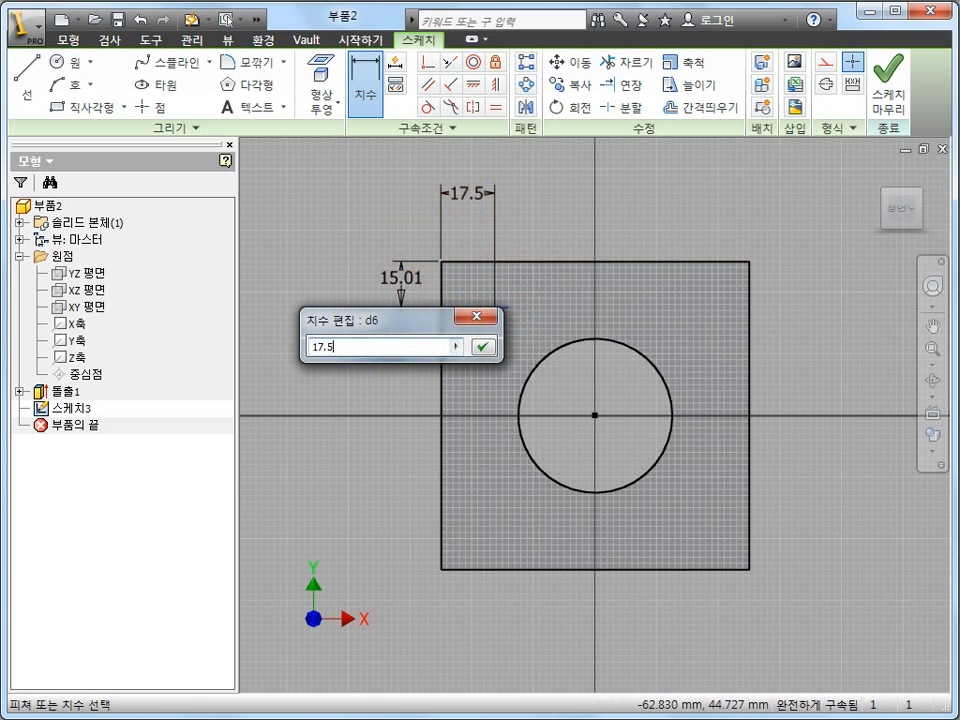
key(Return)
Start a hole at the sketch point and make it tapped, with the ISO Metric profile thread type and size 8.
click(68, 40)
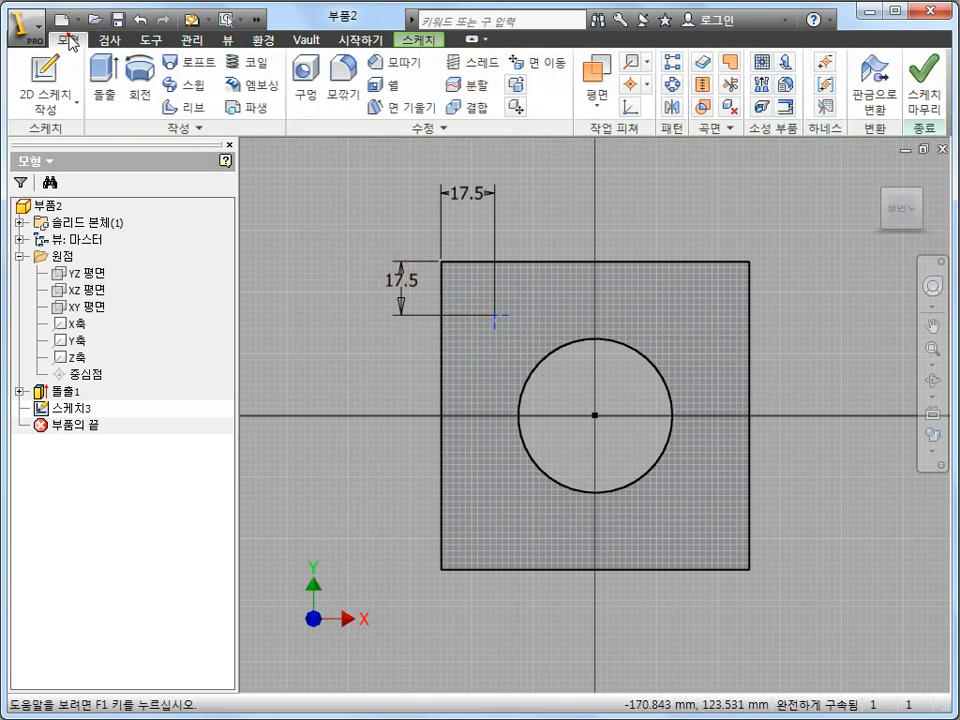
click(306, 95)
scroll(491, 492, up, 3)
shift+middle_drag(498, 486, 665, 488)
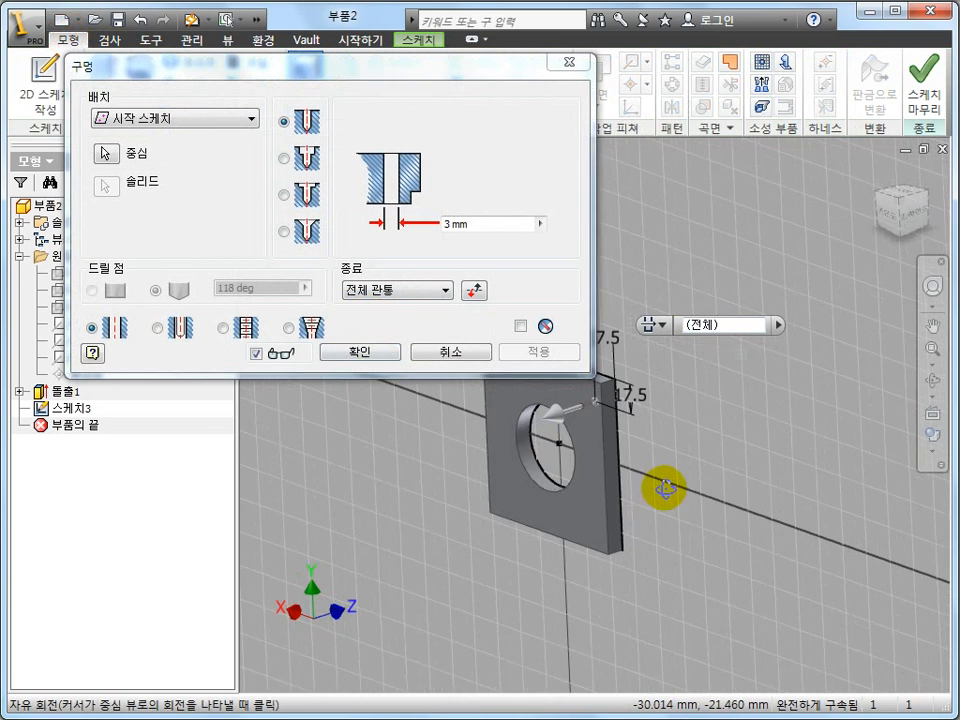
click(247, 326)
click(200, 411)
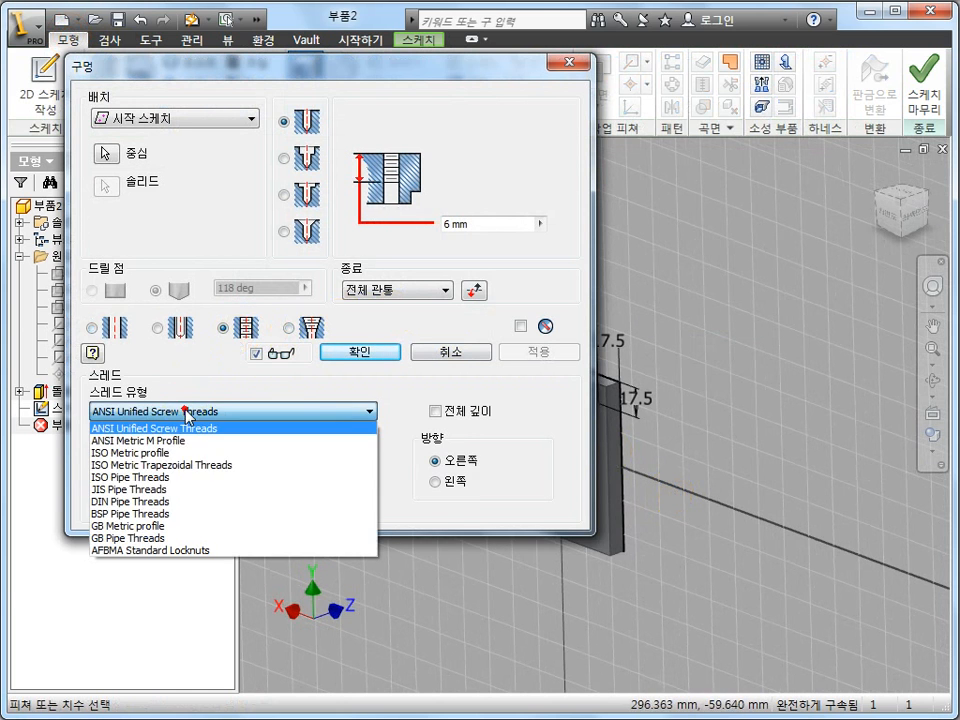
click(205, 450)
click(185, 453)
scroll(129, 600, down, 2)
click(115, 531)
Set the hole's termination to through all with a full-depth thread and create the M8x1.25 tapped hole.
click(446, 290)
click(392, 319)
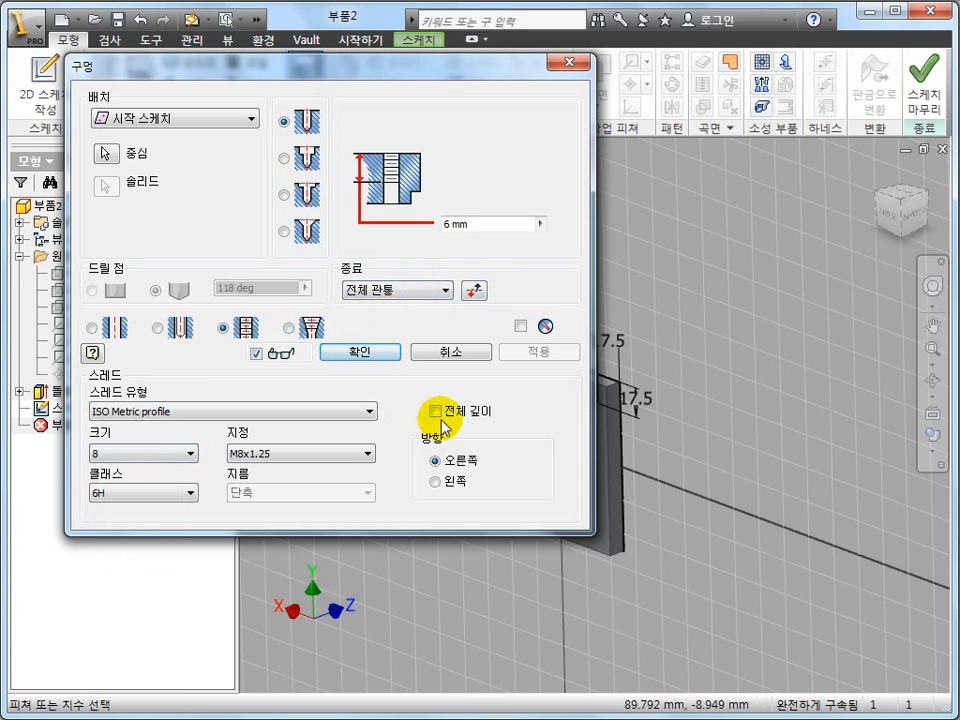
click(435, 411)
click(380, 356)
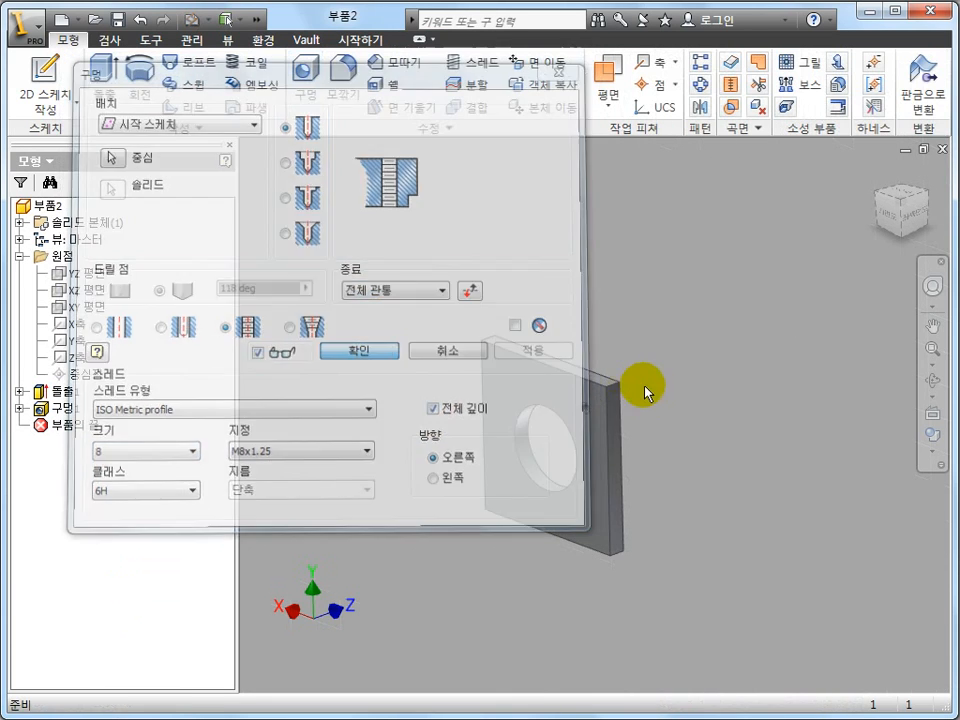
Start a rectangular pattern of the tapped hole along the nearest plate edge, with two instances spaced 65 mm apart.
shift+middle_drag(657, 399, 536, 443)
scroll(536, 443, down, 2)
scroll(544, 437, down, 4)
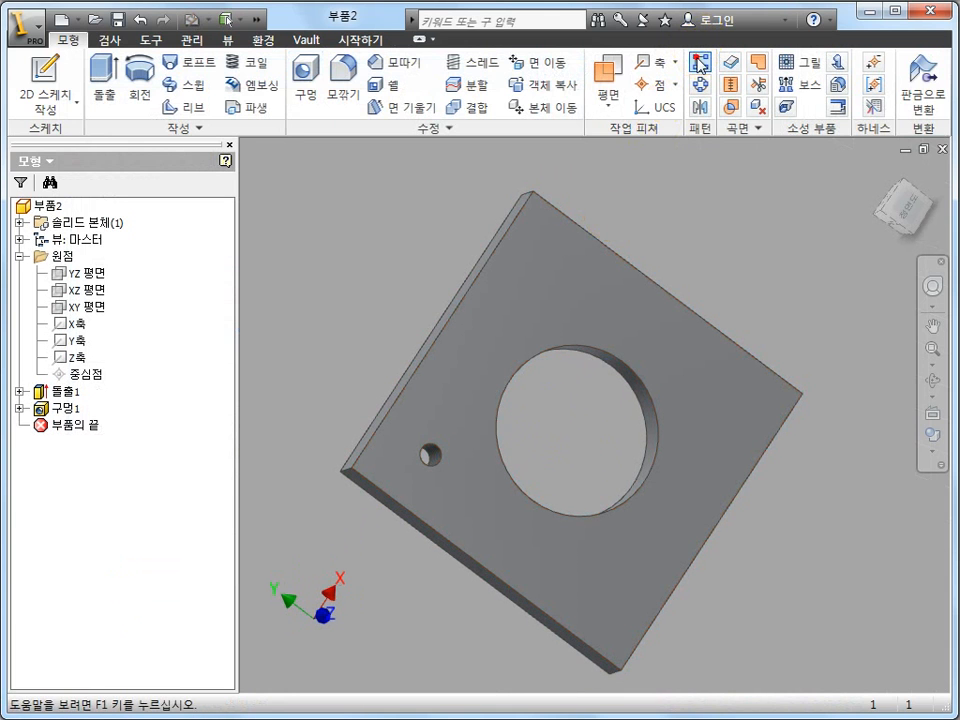
click(700, 62)
click(437, 458)
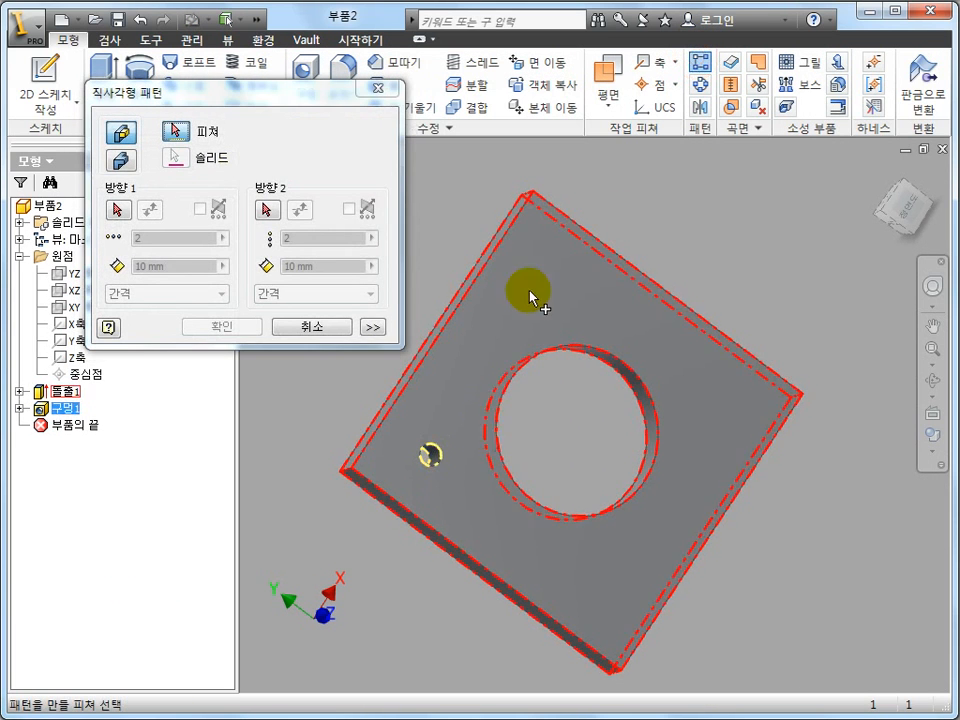
click(119, 209)
click(430, 348)
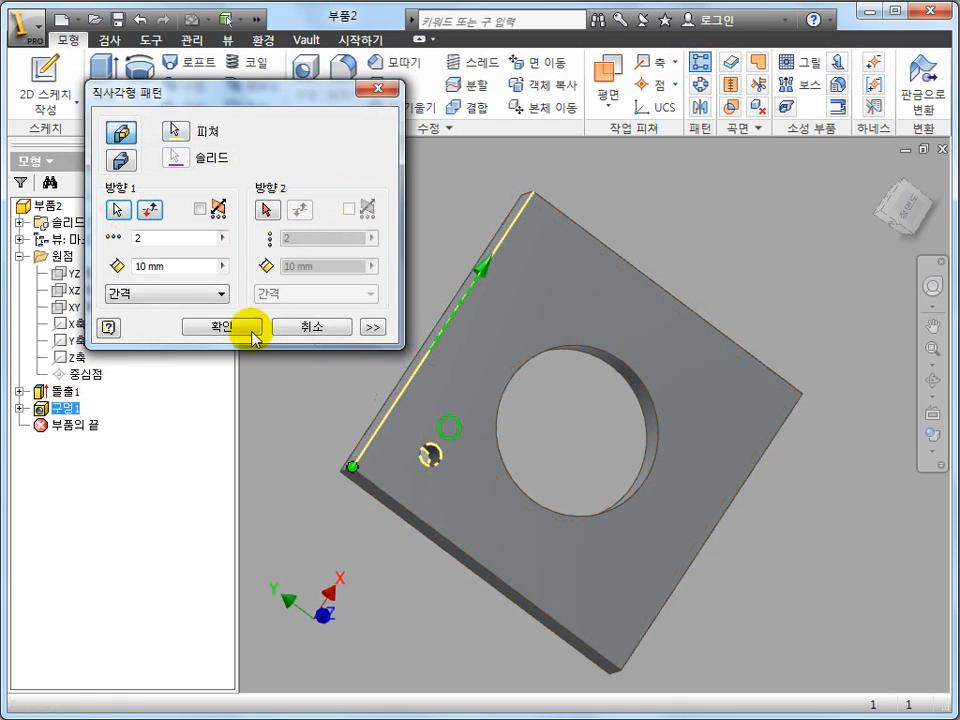
click(181, 268)
click(82, 268)
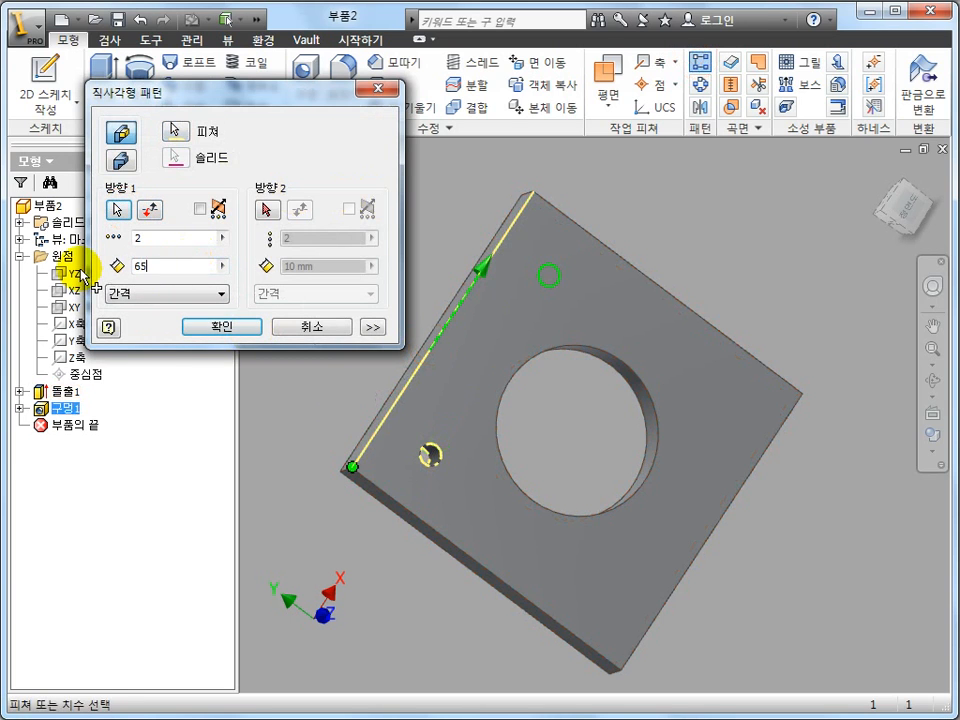
Add the adjacent plate edge as the pattern's second direction, reversed toward the plate, with two instances spaced 65 mm, and create the pattern.
click(269, 209)
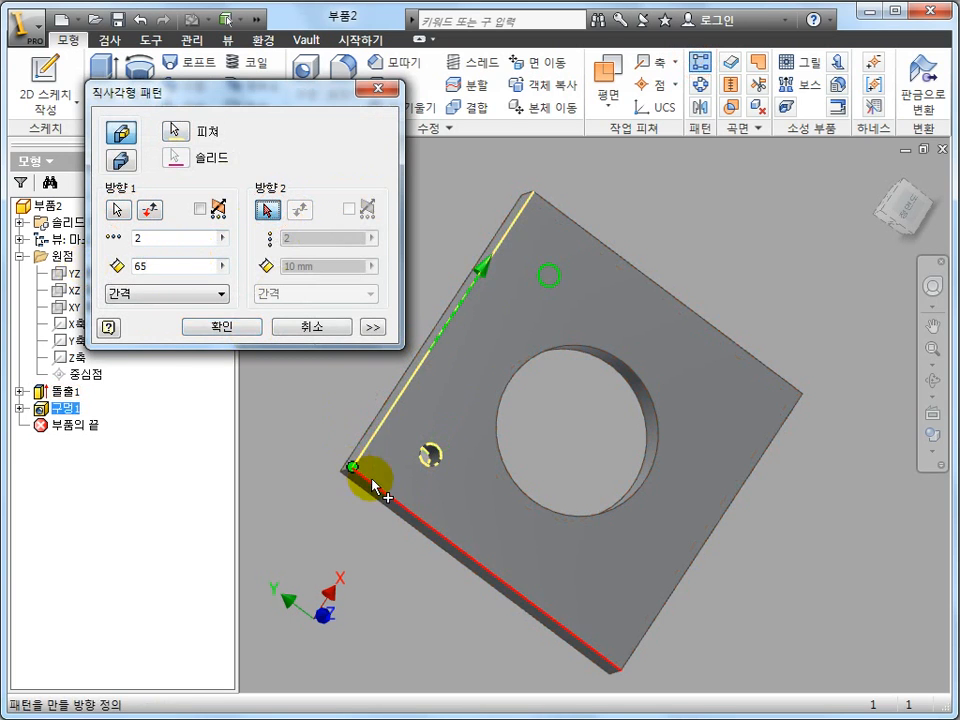
click(372, 485)
click(264, 208)
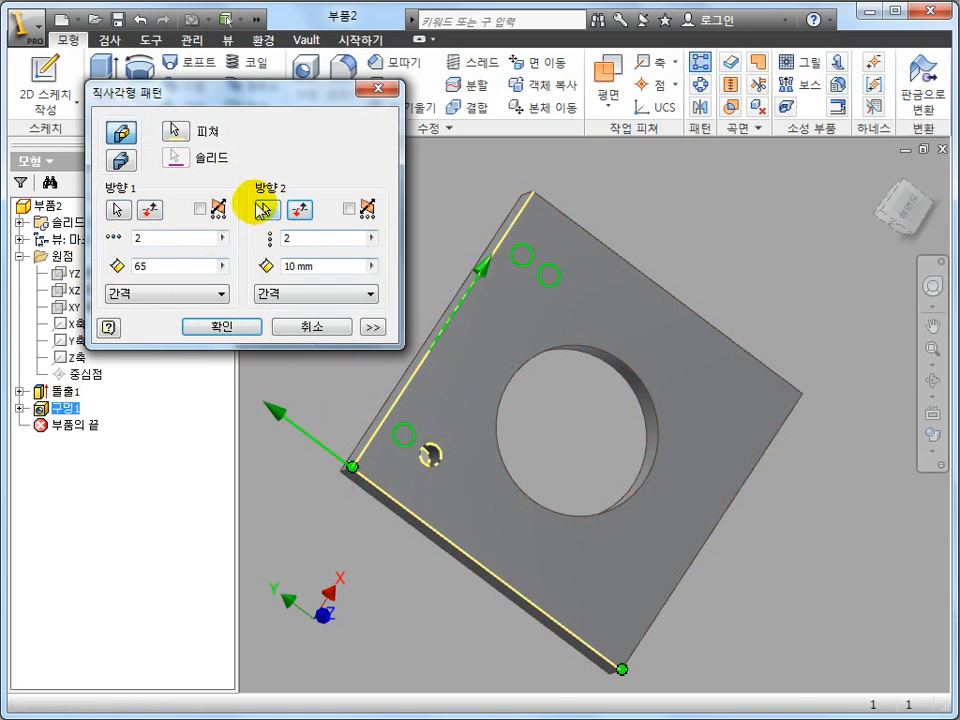
click(317, 266)
text(65)
key(Return)
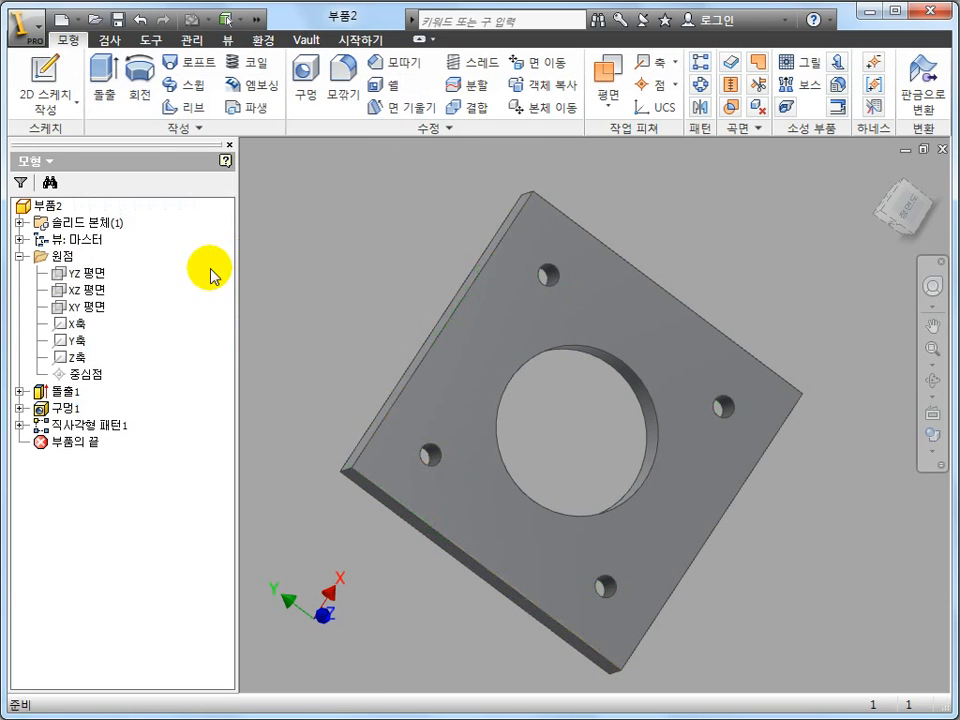
shift+middle_drag(555, 520, 555, 469)
drag(533, 450, 516, 460)
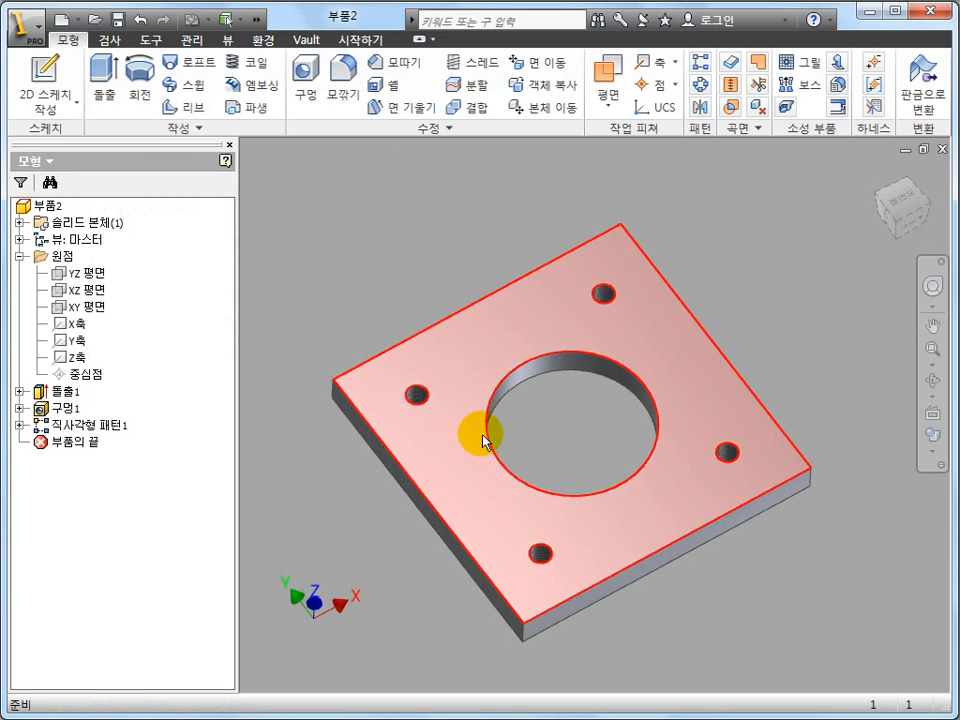
scroll(456, 422, up, 3)
scroll(648, 460, down, 3)
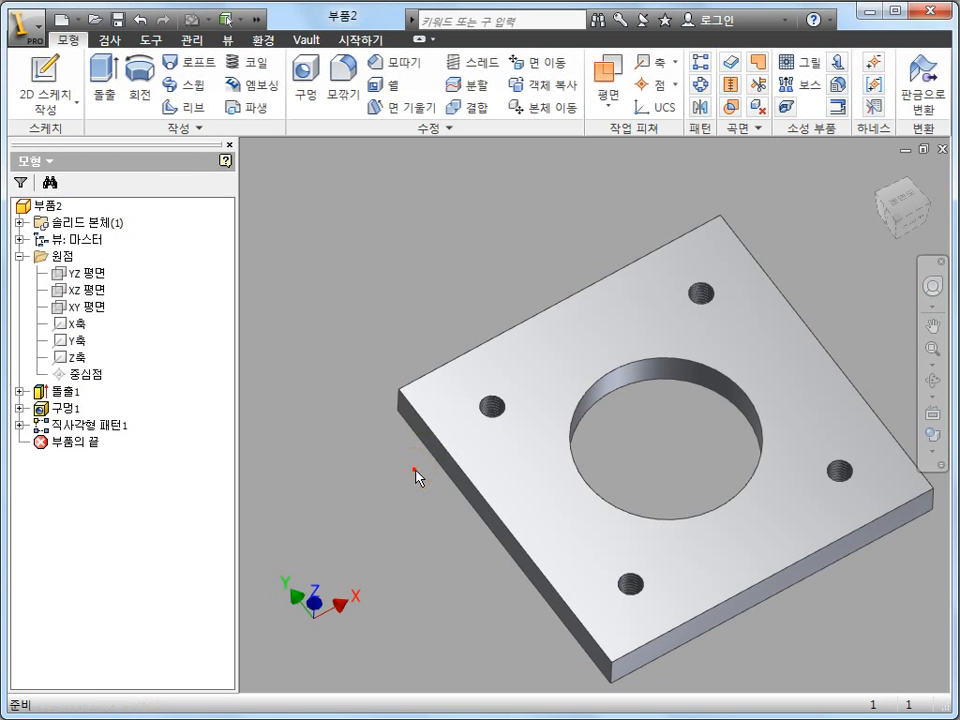
click(414, 471)
Reopen the plate extrusion's base sketch, set the square's width dimension to 80 mm and finish the sketch.
click(19, 391)
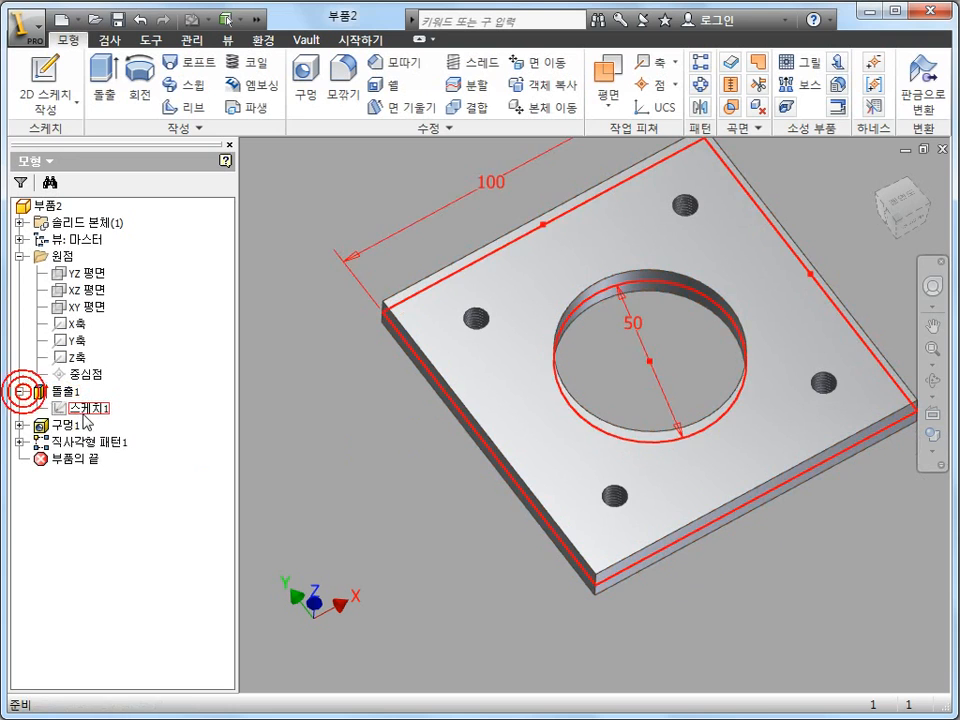
double_click(86, 408)
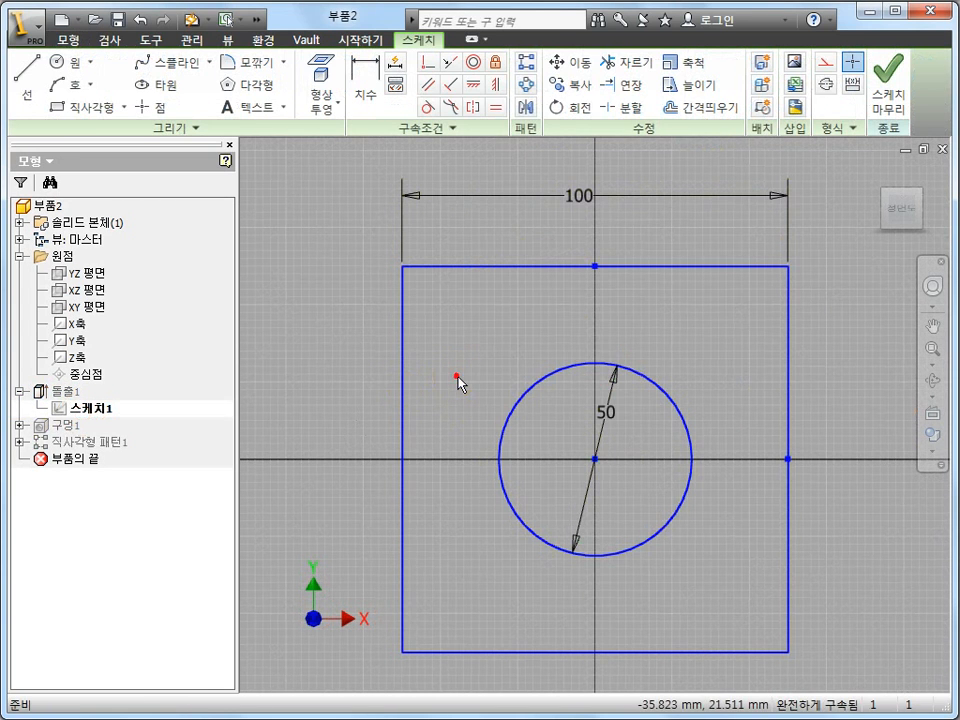
drag(584, 200, 607, 225)
double_click(607, 225)
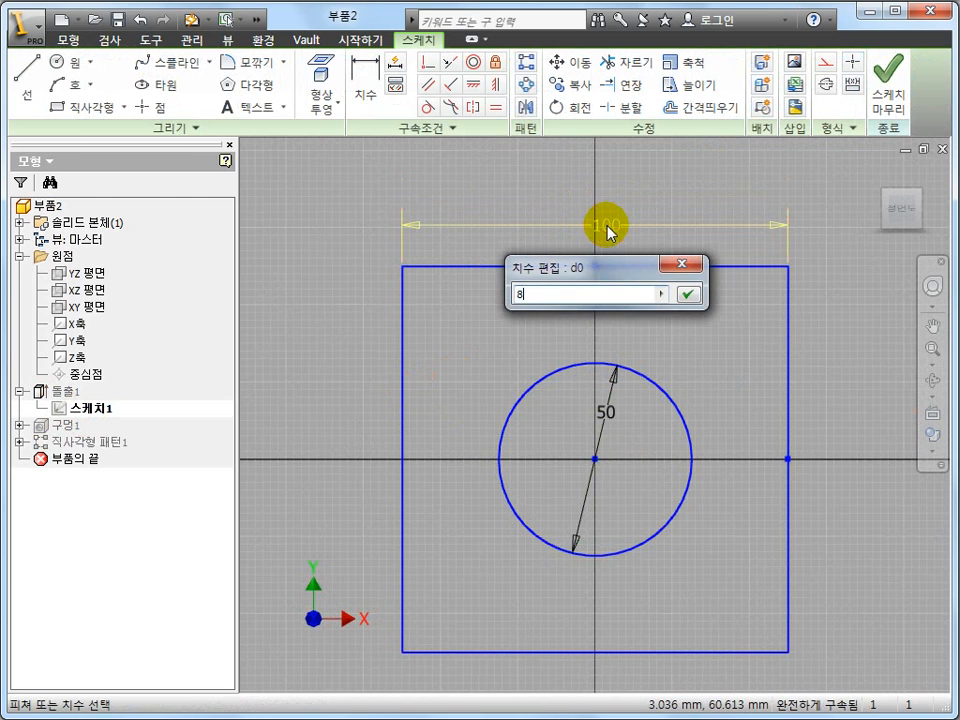
key(Return)
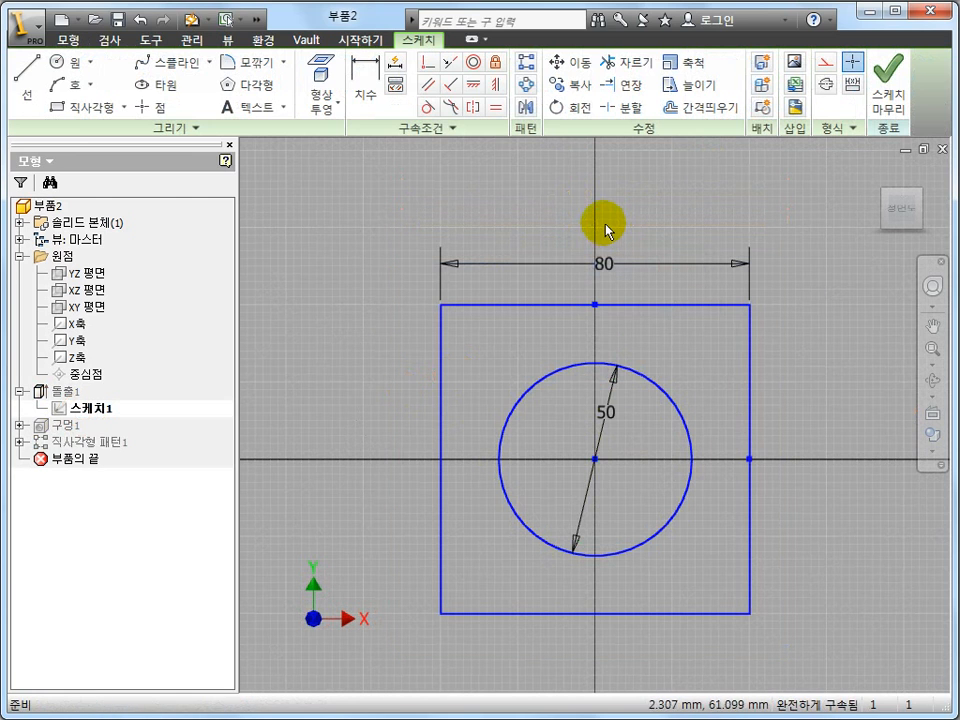
click(592, 266)
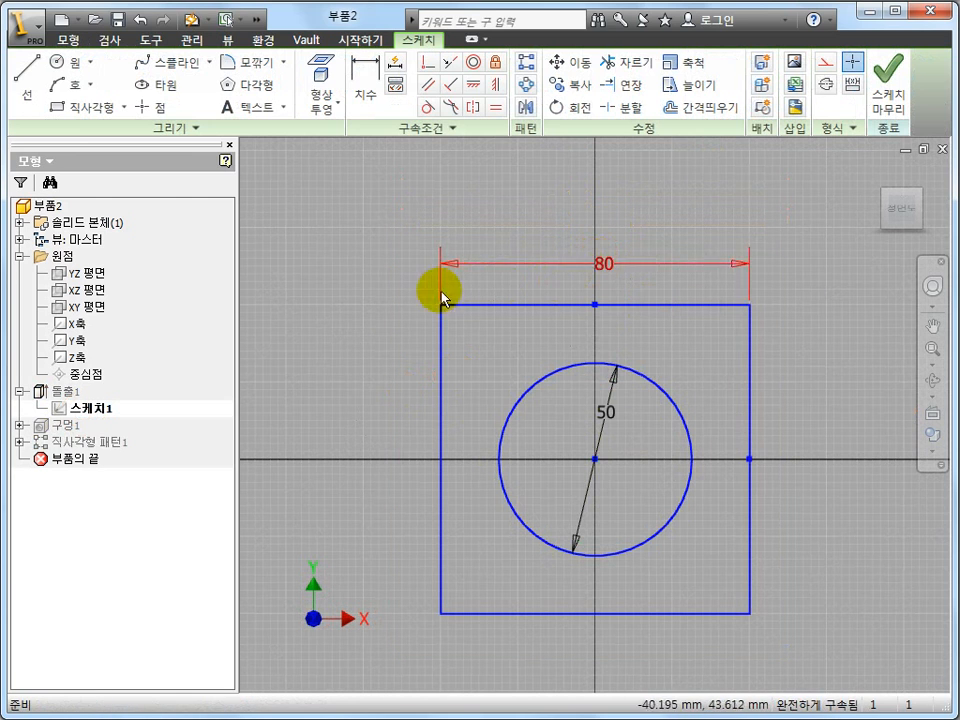
click(887, 95)
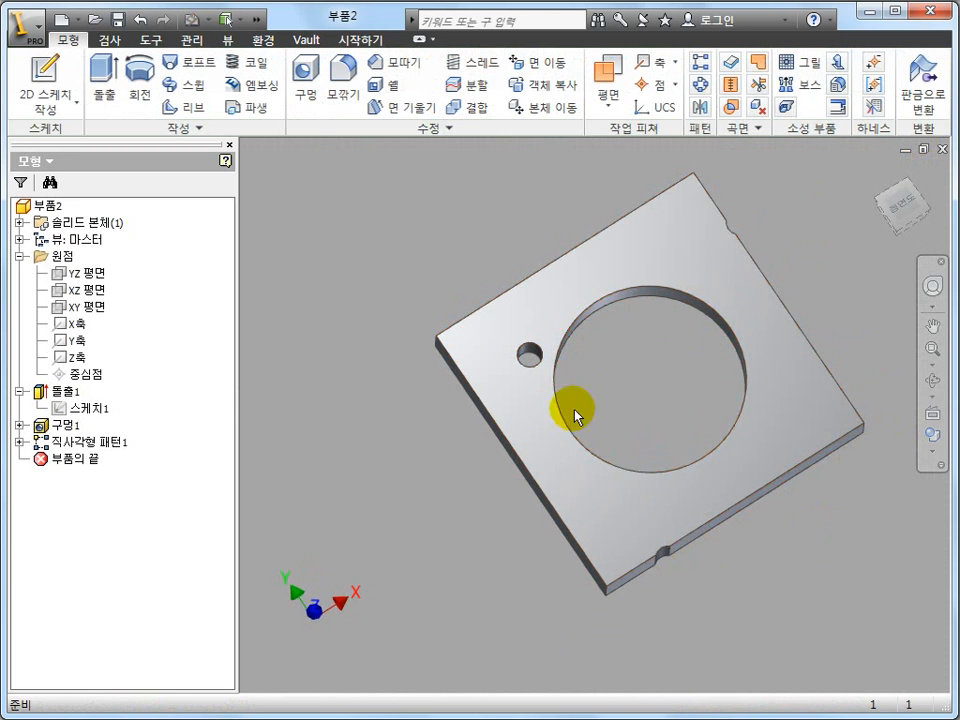
Undo the width change made in the plate's base sketch.
shift+middle_drag(476, 399, 527, 500)
key(ctrl+z)
key(ctrl+z)
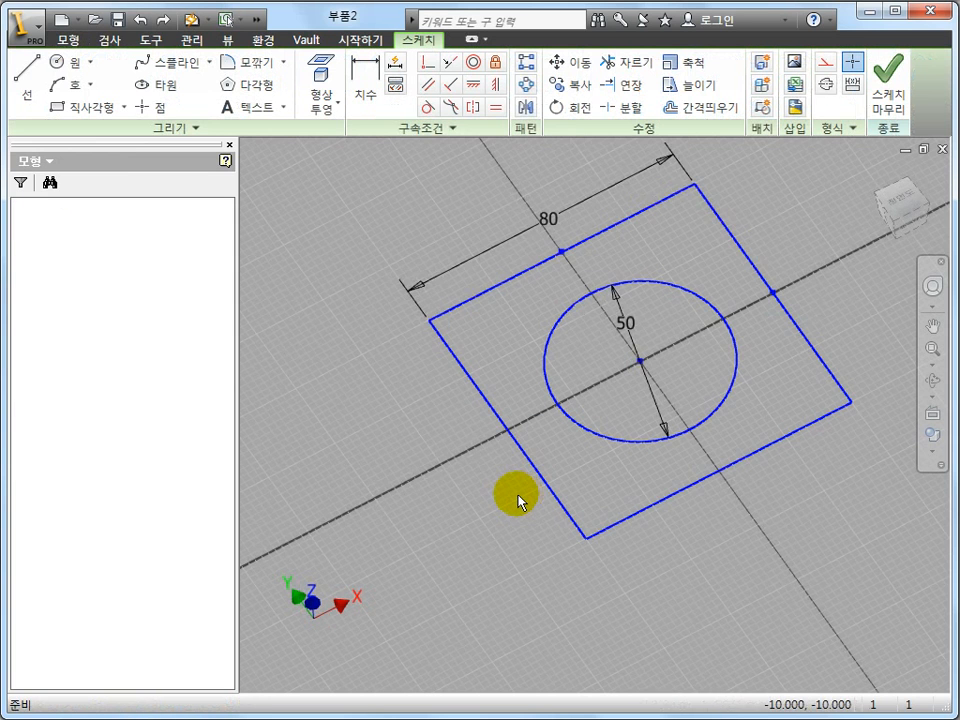
key(ctrl+z)
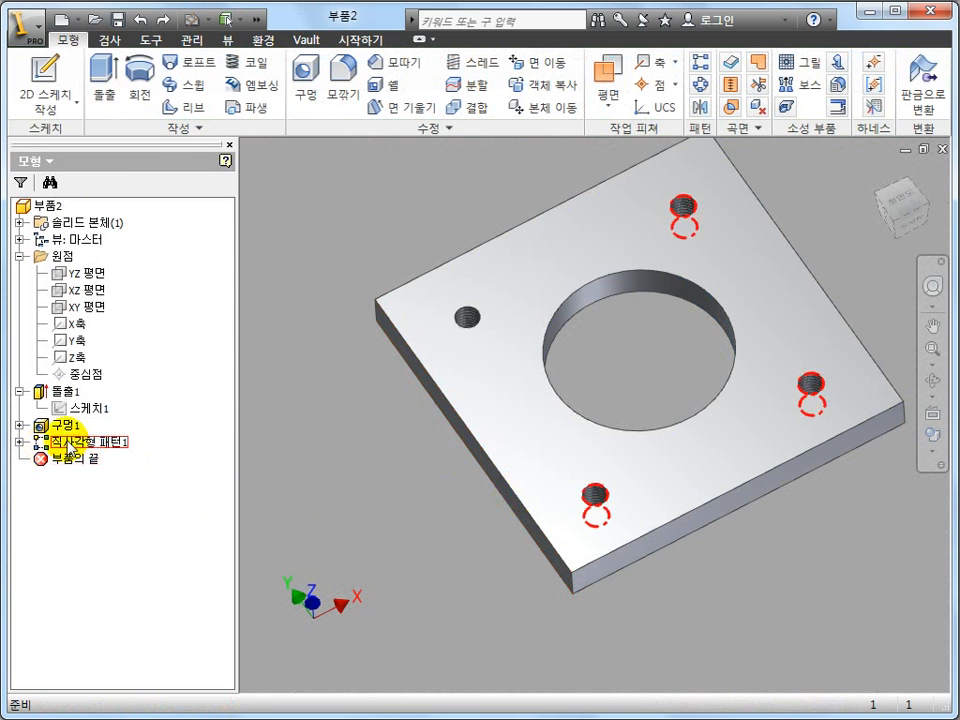
Move the end-of-part marker directly below the plate extrusion and delete the hole and rectangular pattern features beneath it.
click(21, 392)
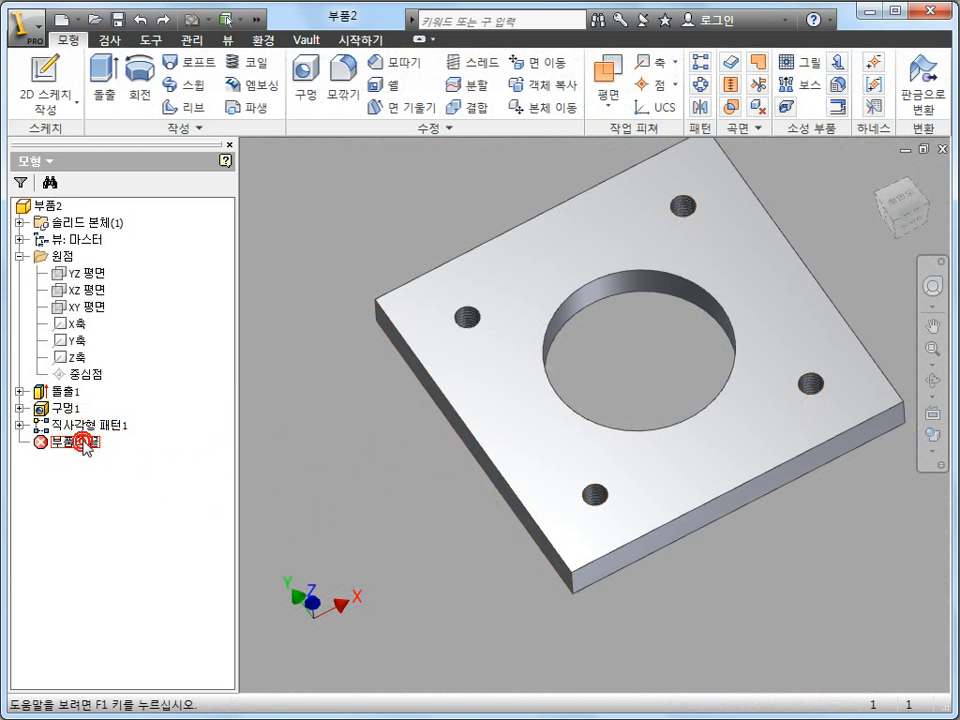
drag(88, 425, 90, 408)
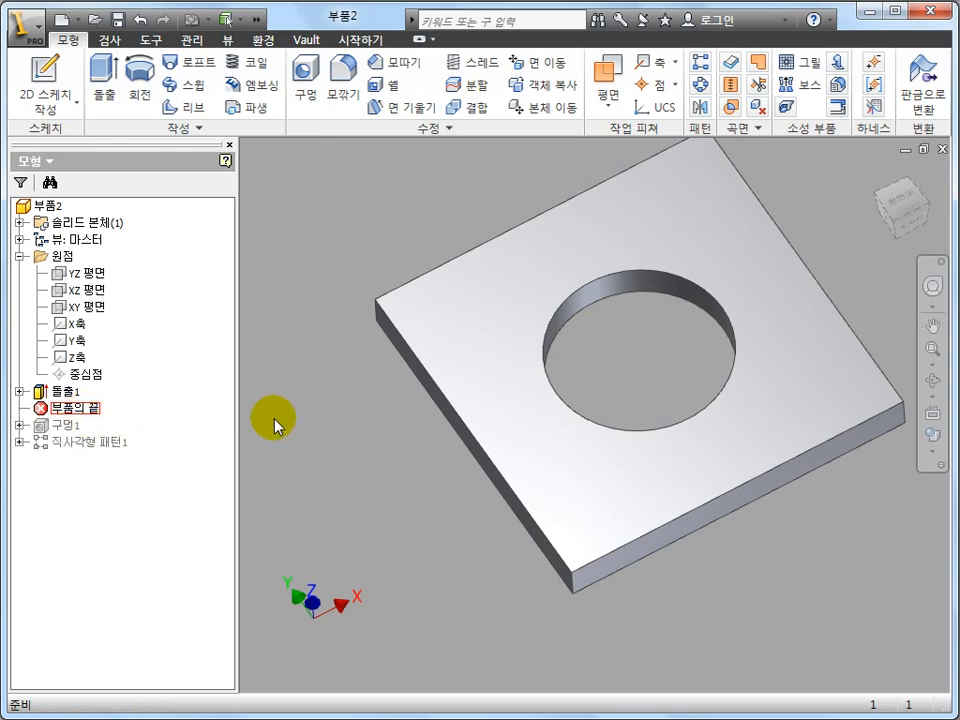
right_click(90, 410)
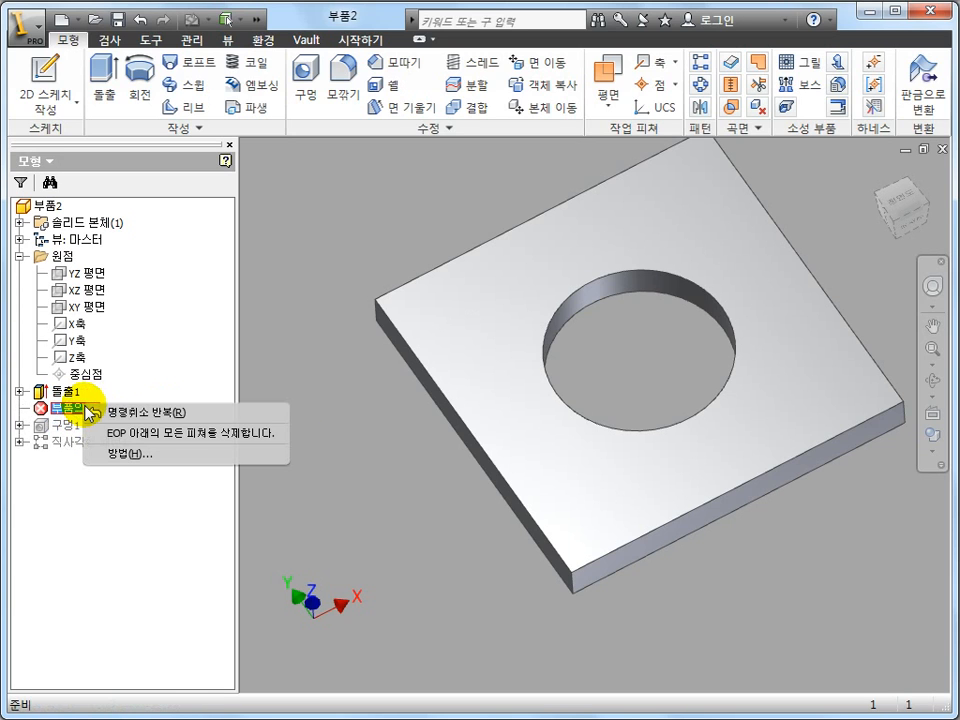
click(200, 434)
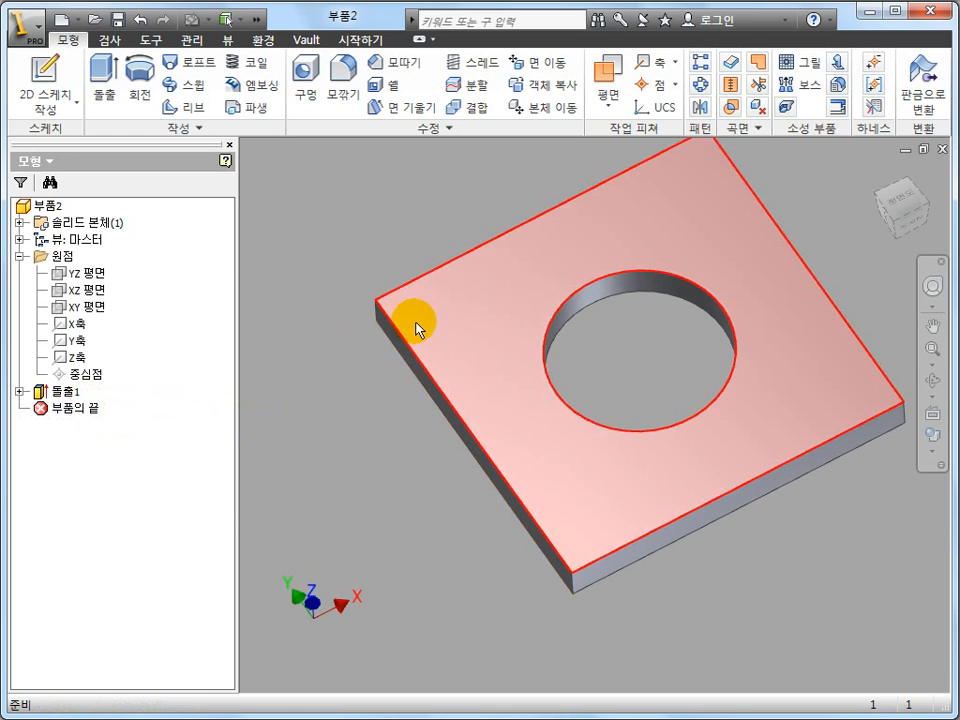
Start a new sketch on the plate's top face and draw a rectangle around the 50 mm center hole, inside the plate outline.
click(460, 329)
click(595, 287)
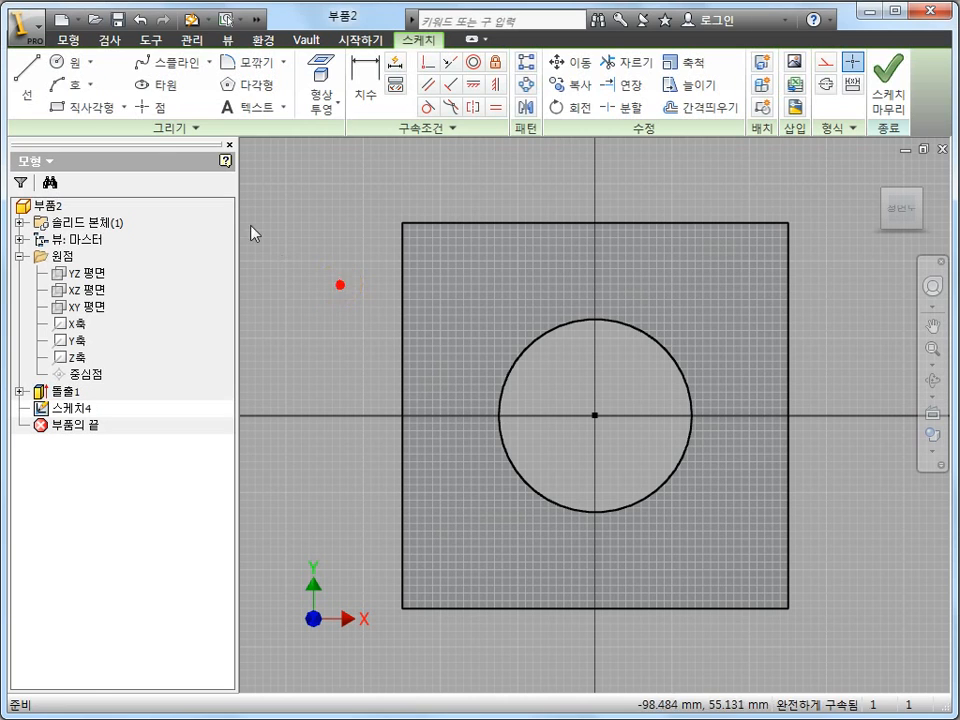
click(80, 106)
click(459, 283)
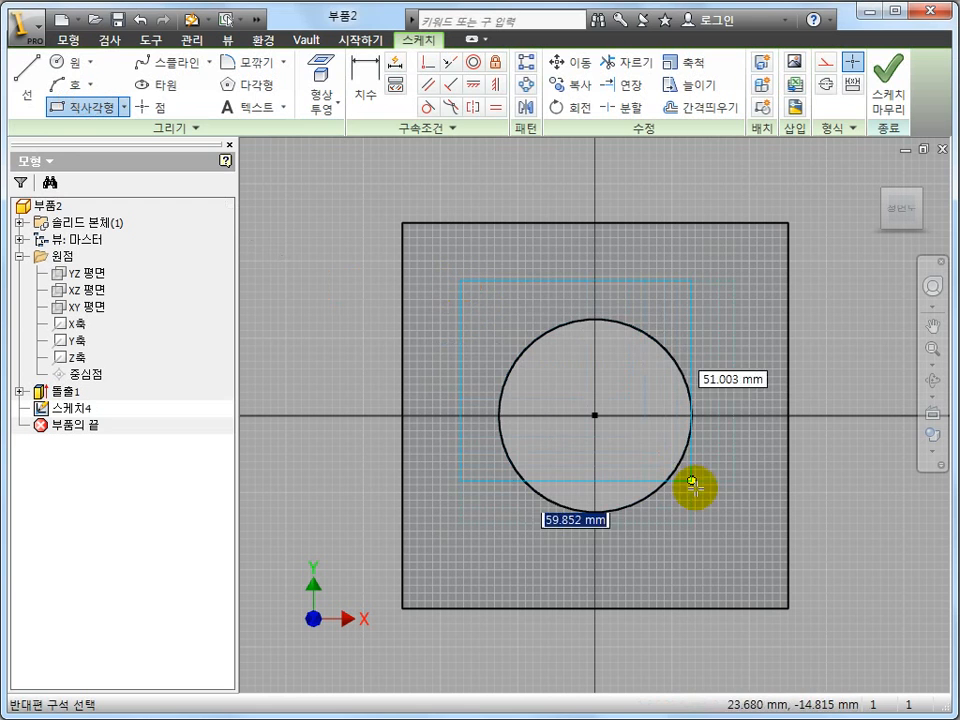
click(733, 553)
key(Escape)
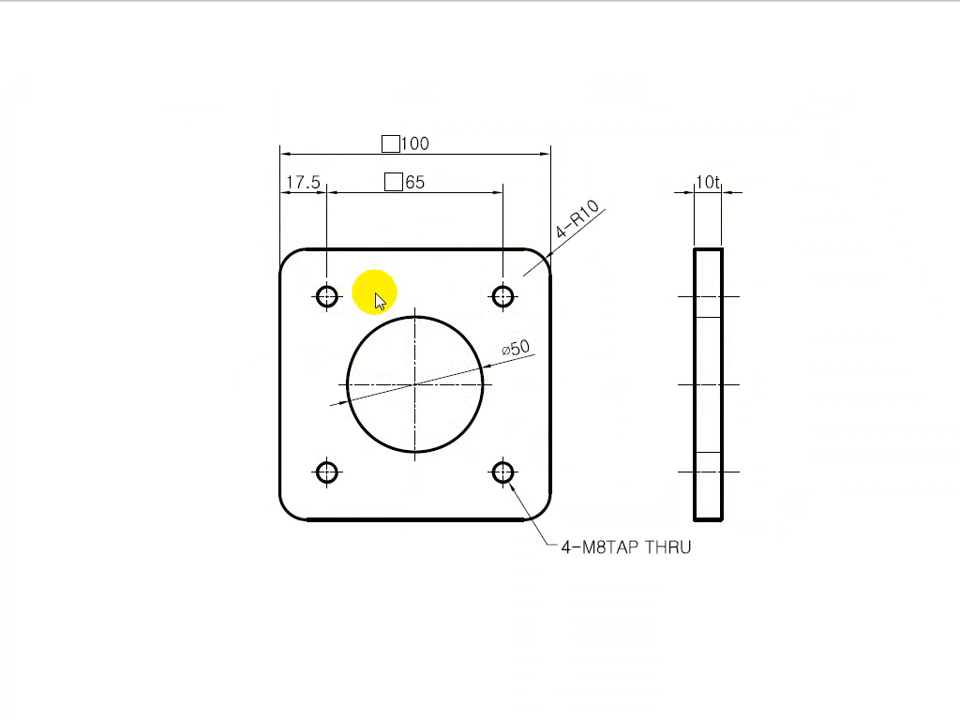
Center the rectangle by aligning its right side's midpoint horizontally and its top side's midpoint vertically with the center point.
key(alt+Tab)
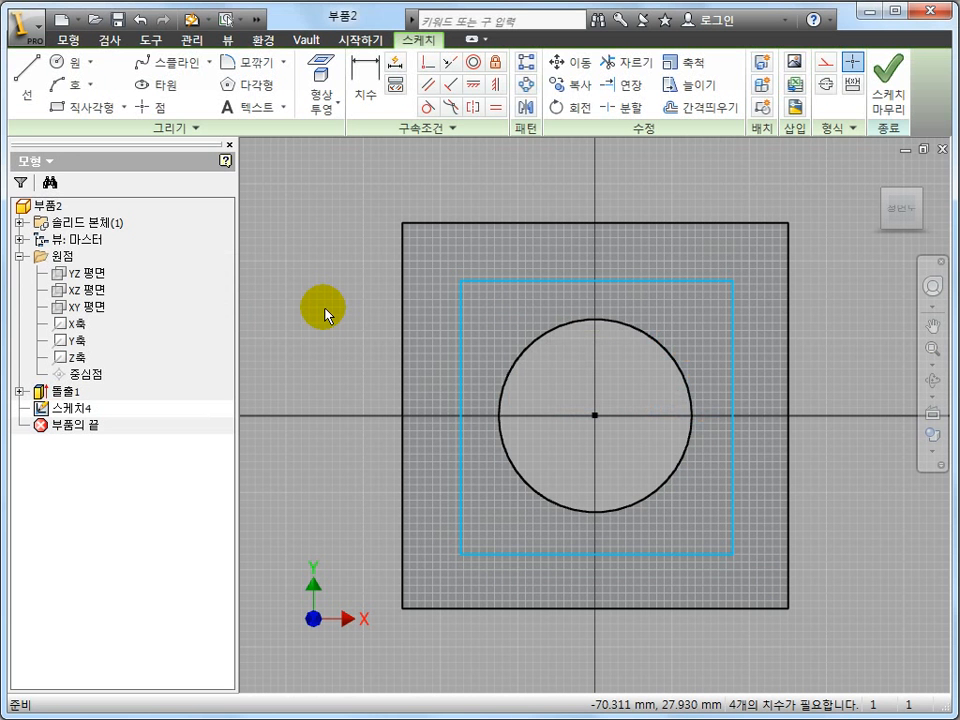
click(471, 86)
click(595, 416)
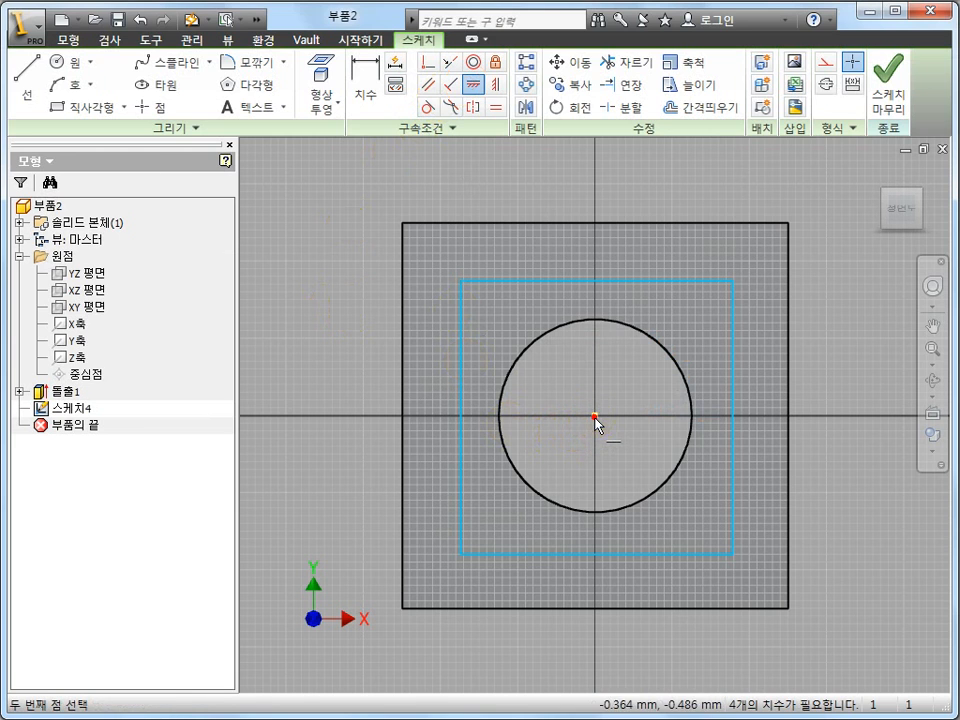
click(733, 416)
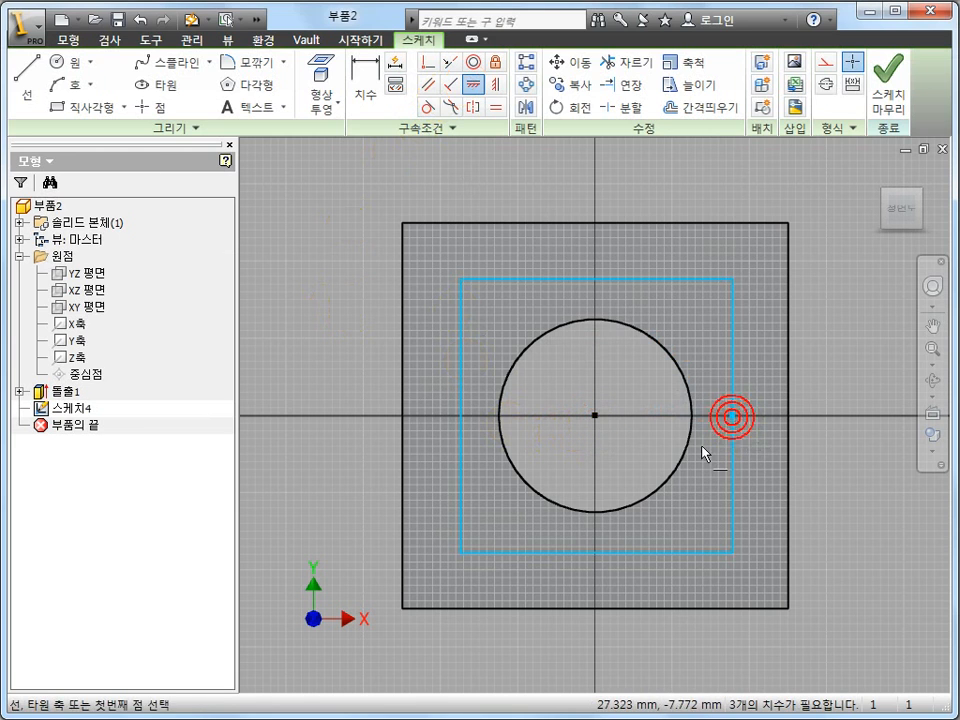
click(493, 85)
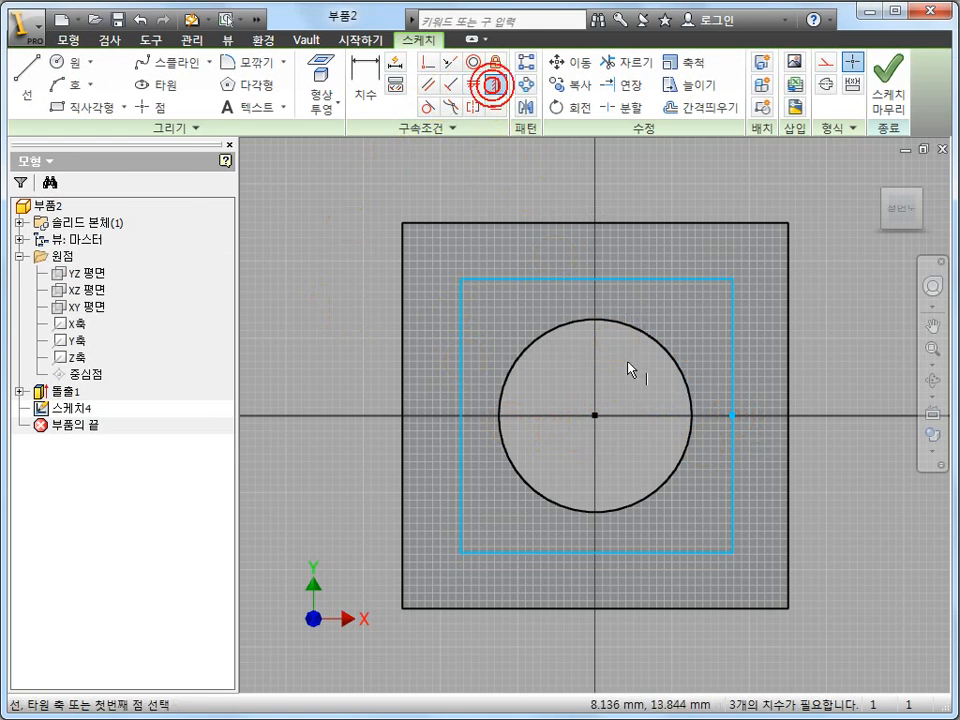
click(595, 416)
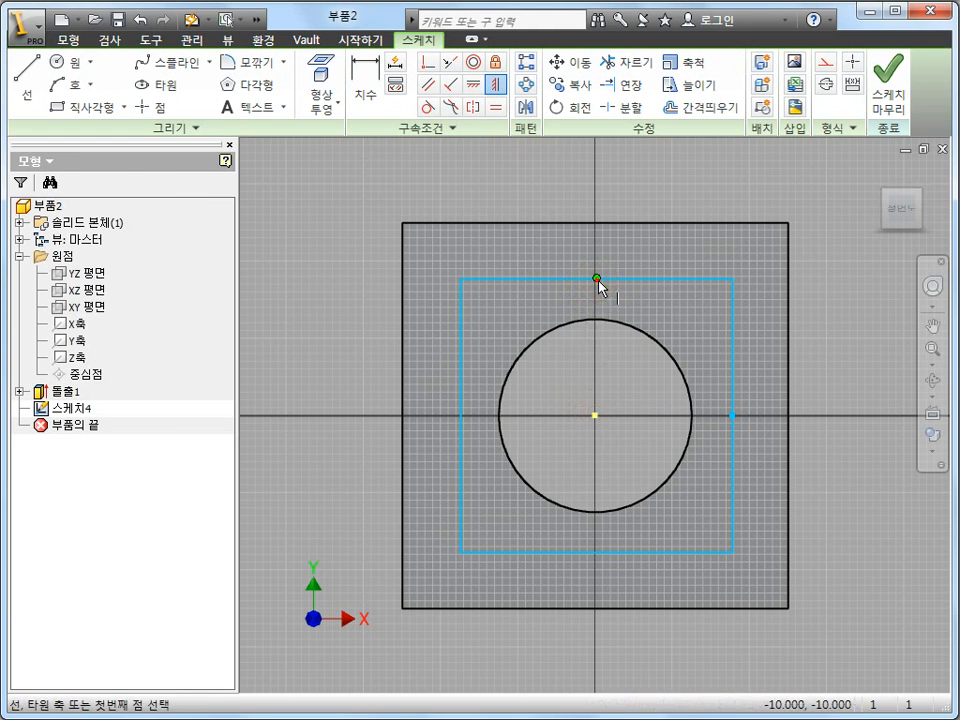
key(Escape)
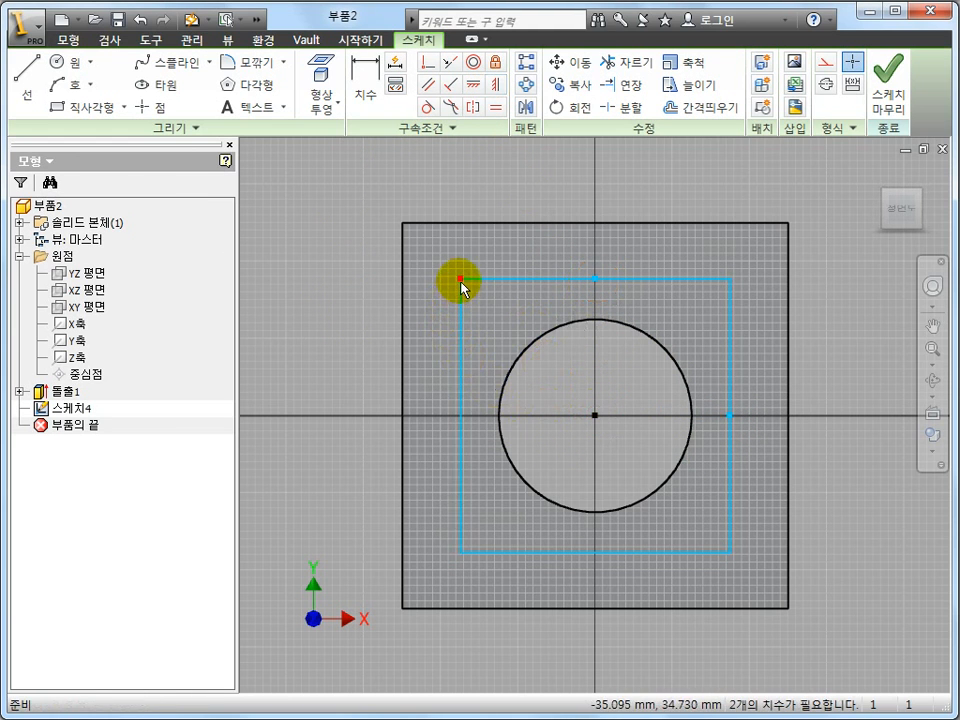
Make the rectangle a square with an equal constraint between its top and right sides, and enlarge it by a corner.
mouse_move(461, 281)
mouse_down()
mouse_move(388, 245)
mouse_move(426, 204)
mouse_move(508, 296)
mouse_move(441, 283)
mouse_move(542, 309)
mouse_move(551, 354)
mouse_move(465, 281)
mouse_move(450, 281)
mouse_up()
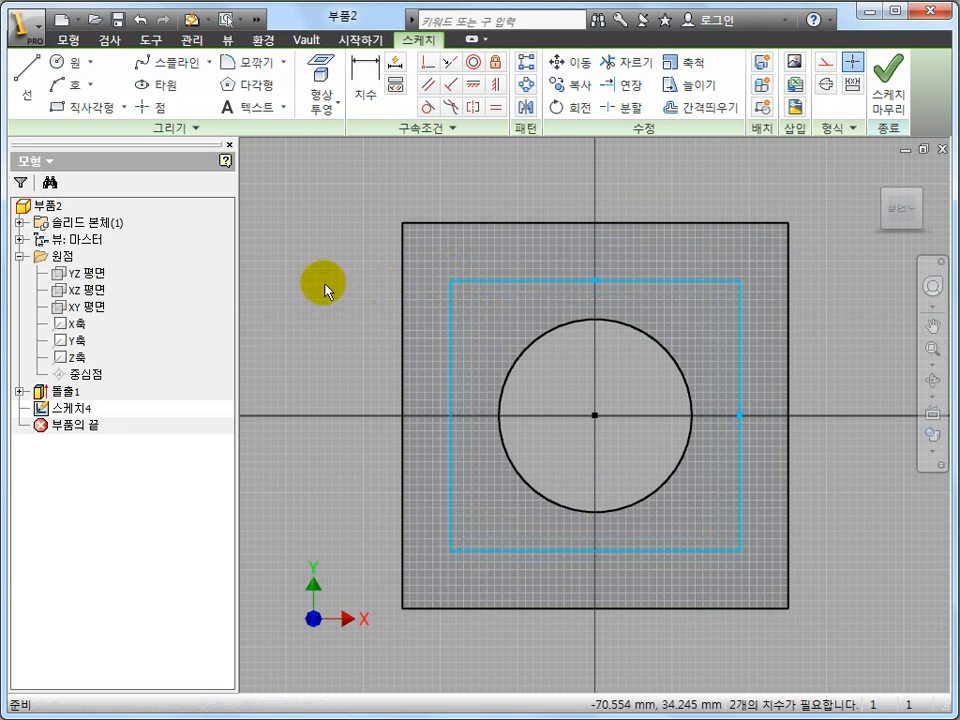
click(495, 110)
click(727, 288)
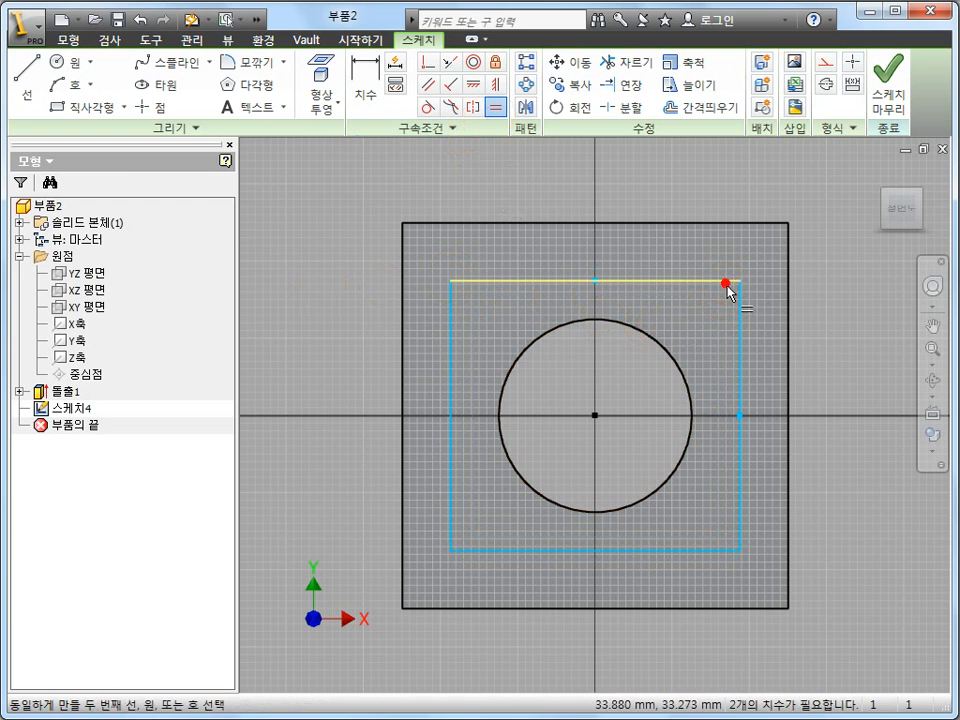
click(740, 300)
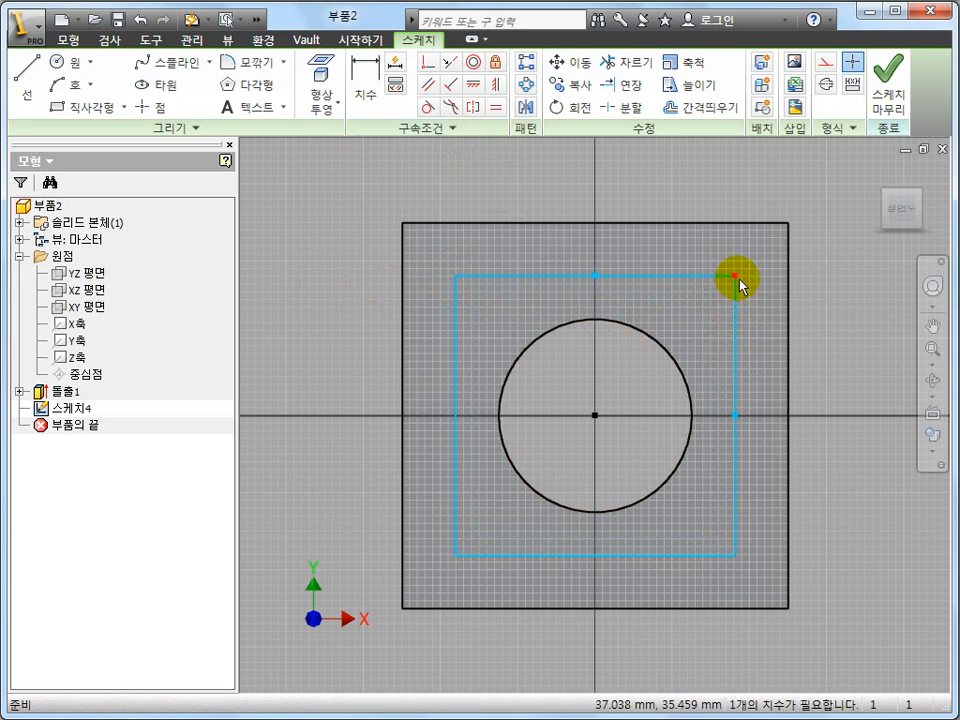
drag(735, 275, 757, 258)
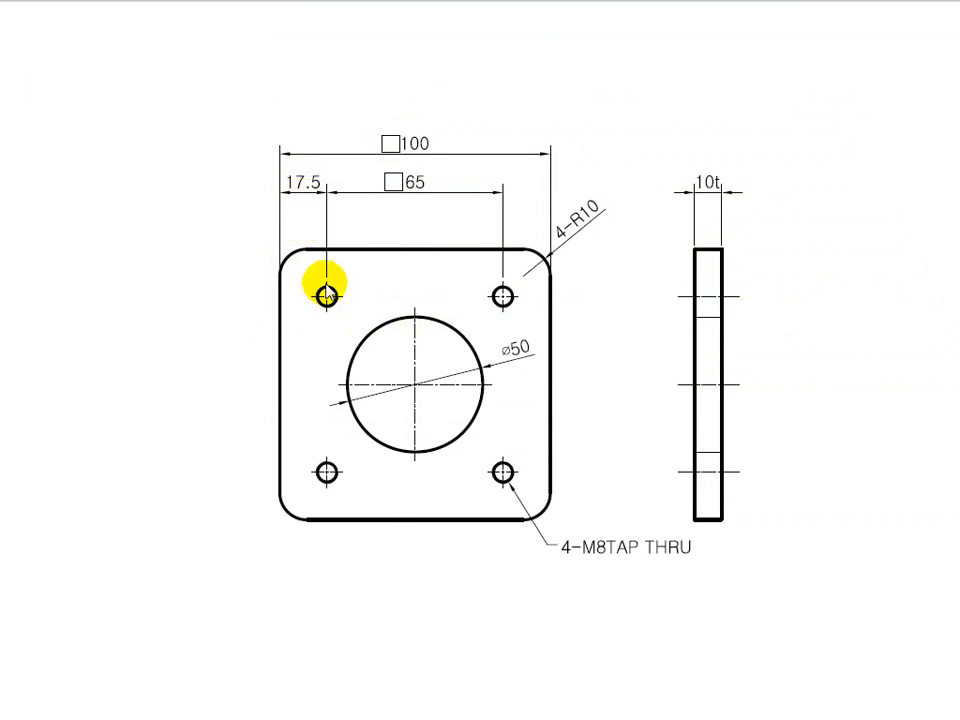
Dimension the vertical distance between the plate's top edge and the sketched square's top side as 17.5 mm.
key(alt+Tab)
key(d)
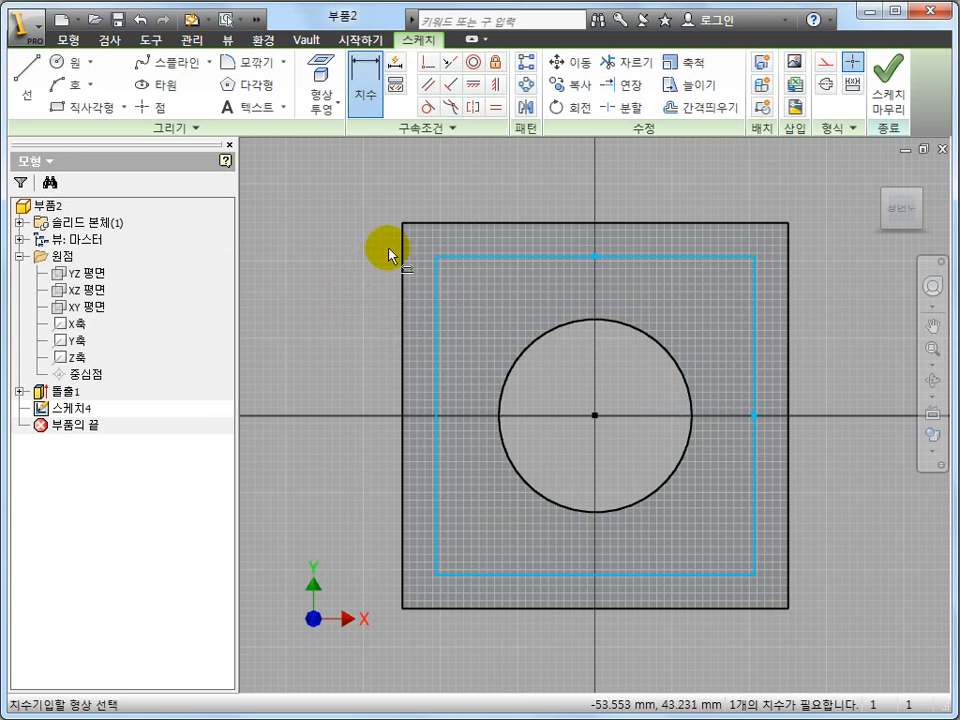
click(502, 228)
click(332, 242)
text(17.5)
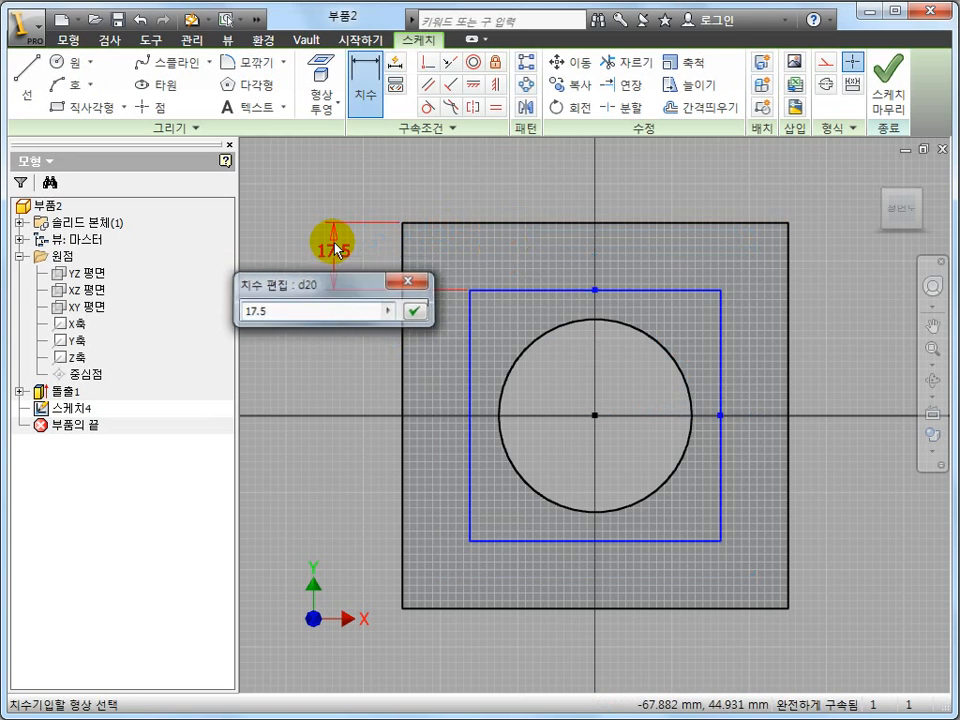
key(Return)
click(340, 358)
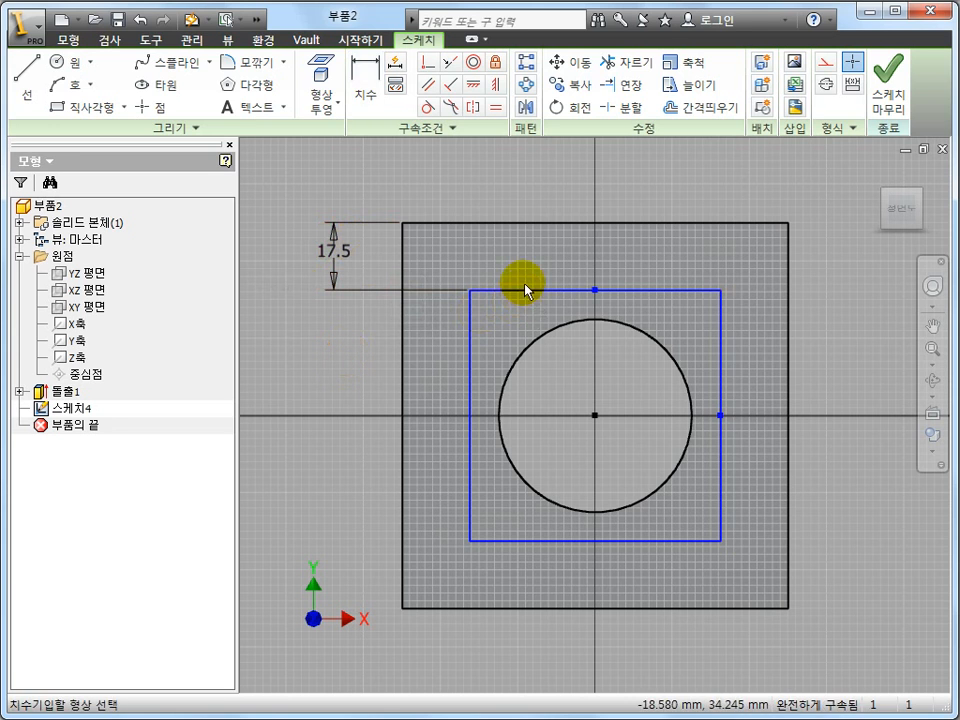
click(520, 291)
click(521, 224)
click(378, 267)
click(471, 322)
click(405, 333)
key(Escape)
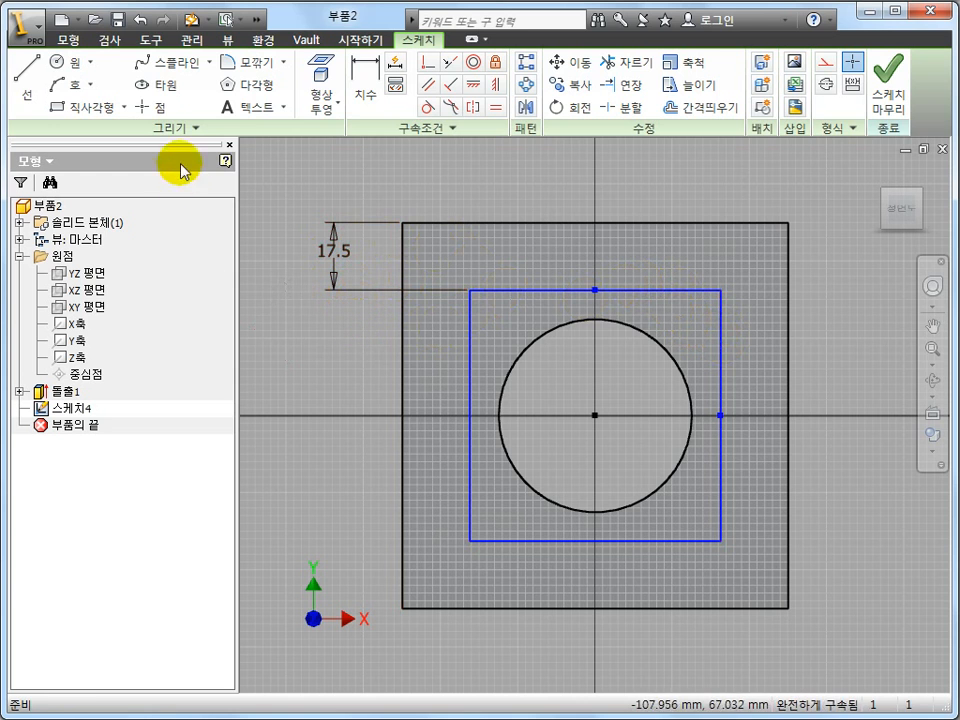
Place a sketch point on each of the four corners of the centered square.
click(155, 107)
click(470, 290)
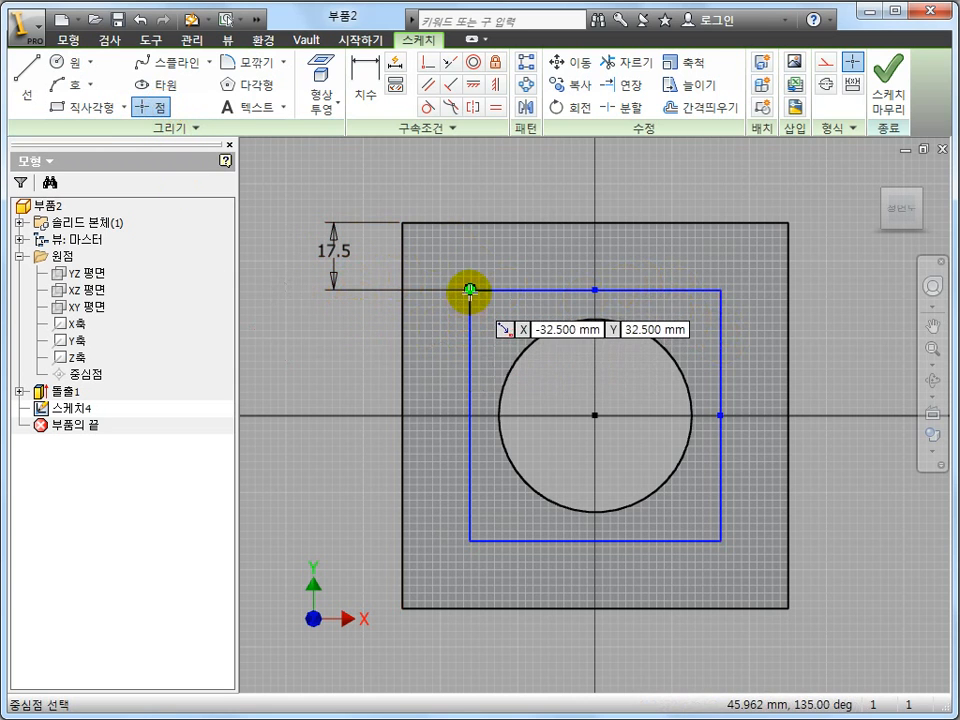
click(721, 290)
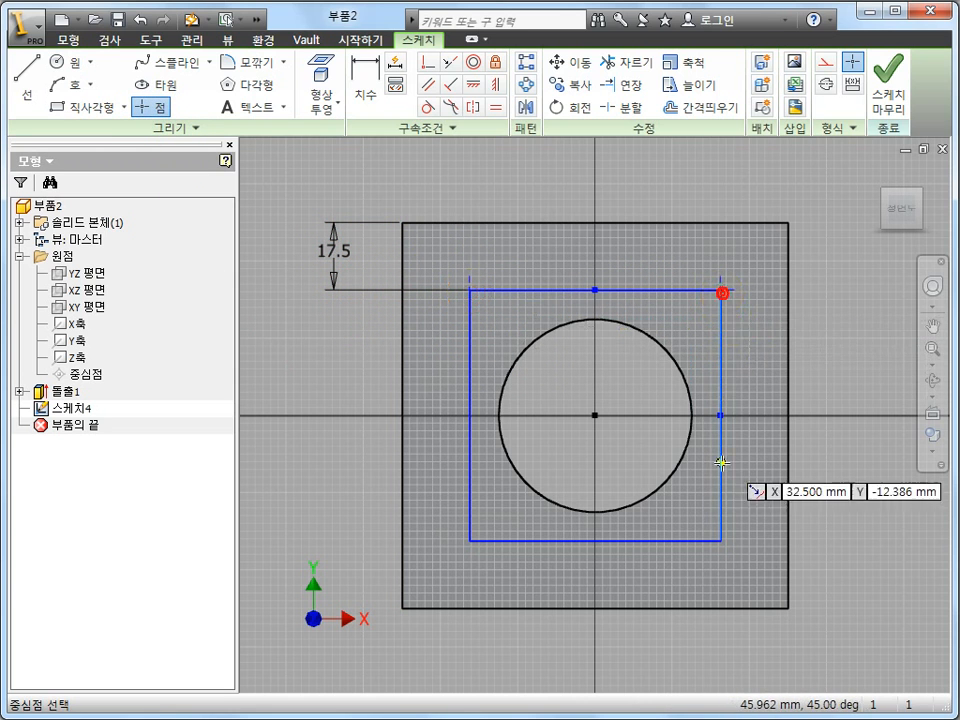
click(721, 540)
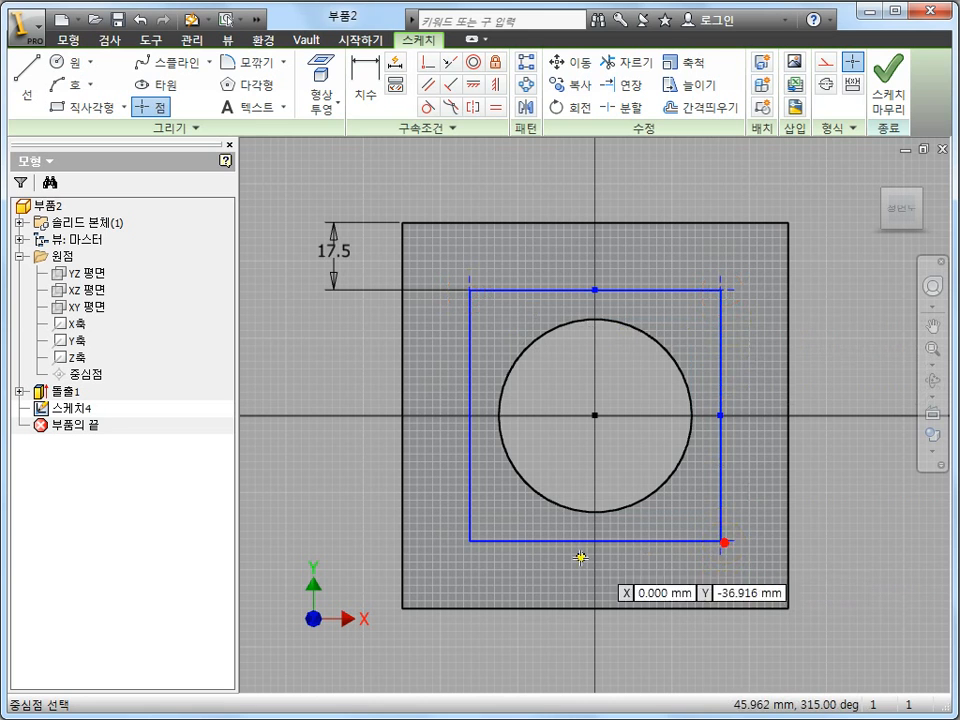
click(470, 540)
key(Escape)
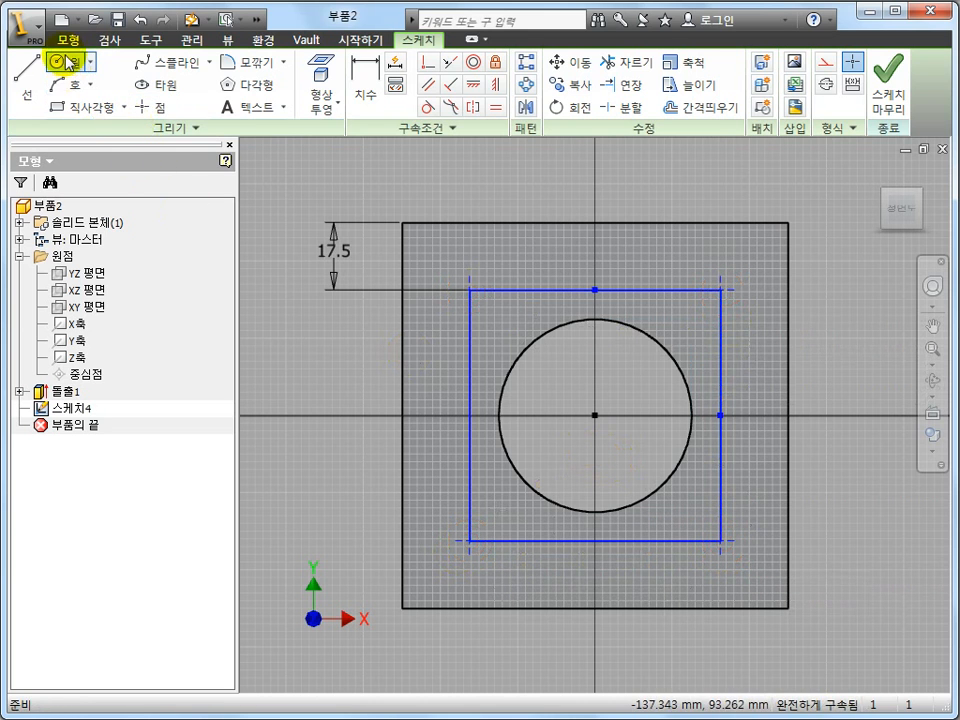
Create M8x1.25 ISO Metric tapped holes through all at the four sketch points, with full-depth right-hand 6H threads.
click(67, 42)
click(307, 85)
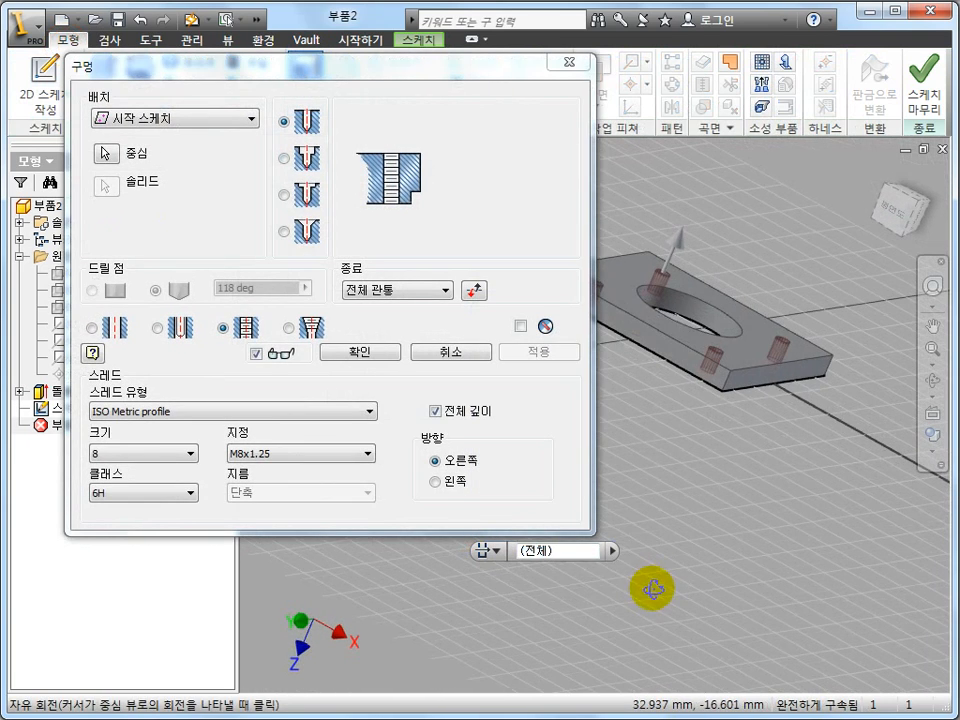
click(390, 355)
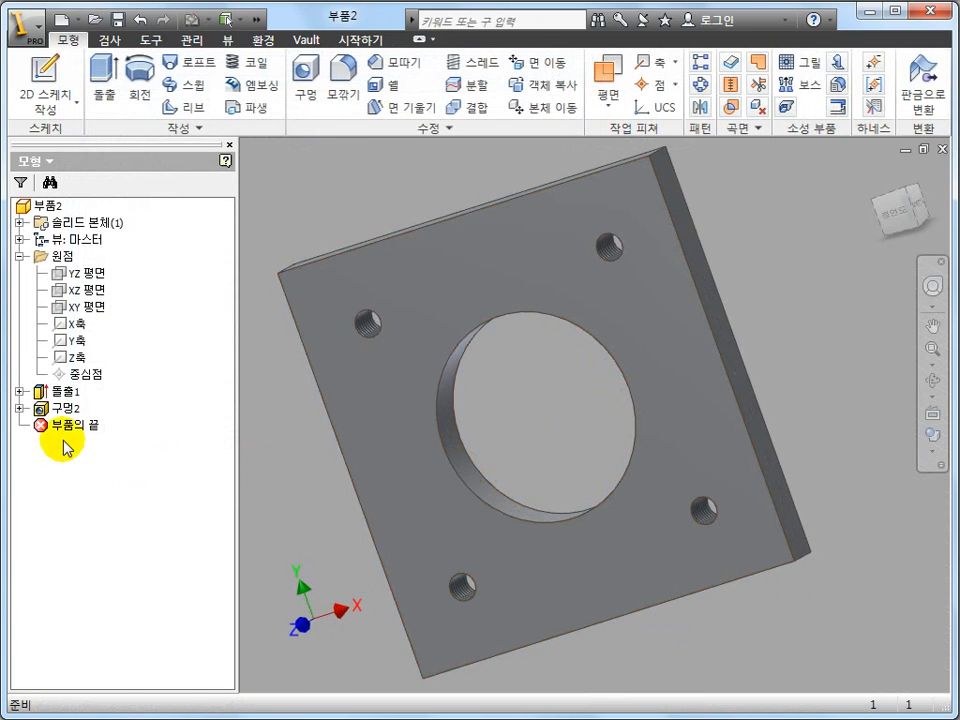
Set the plate width in the extrusion's base sketch to 80 mm, finish the sketch, and inspect the resized plate.
click(19, 391)
double_click(85, 408)
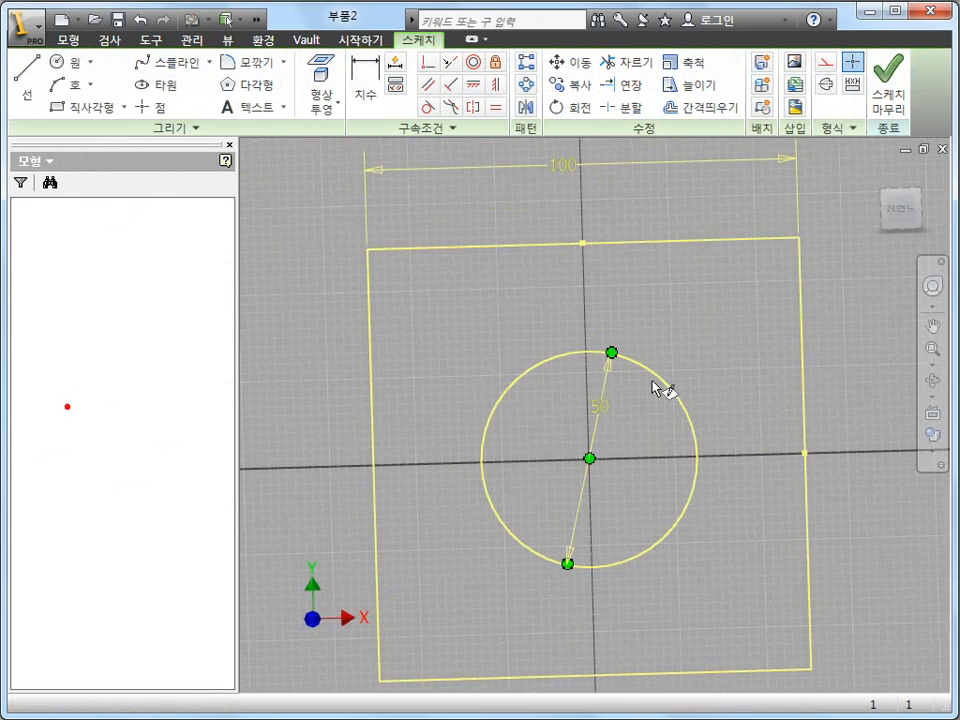
double_click(578, 169)
text(80)
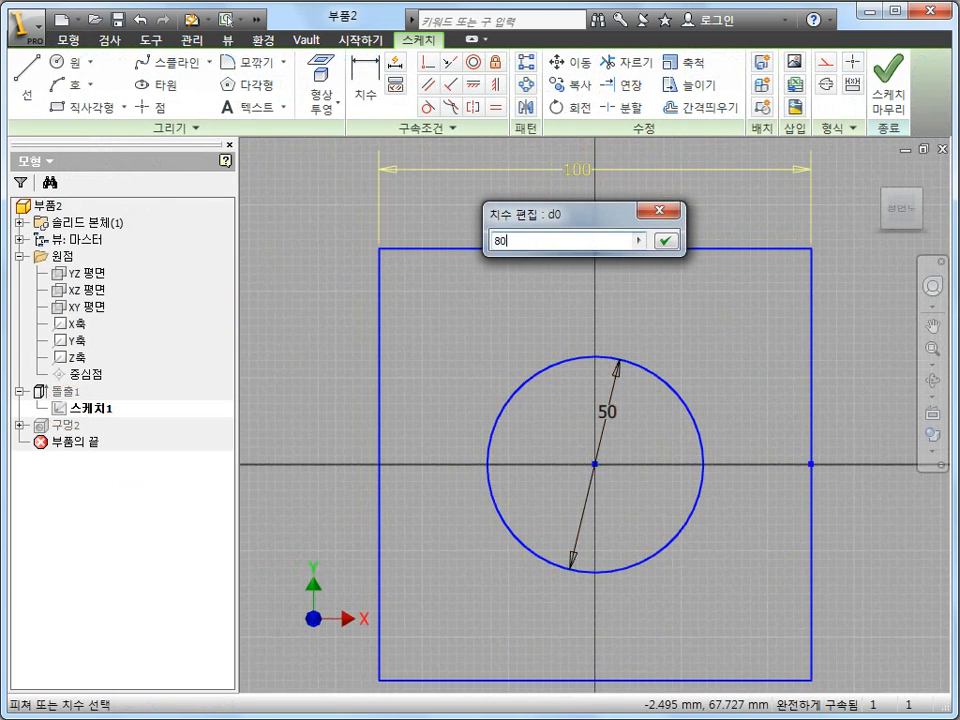
key(Return)
click(888, 82)
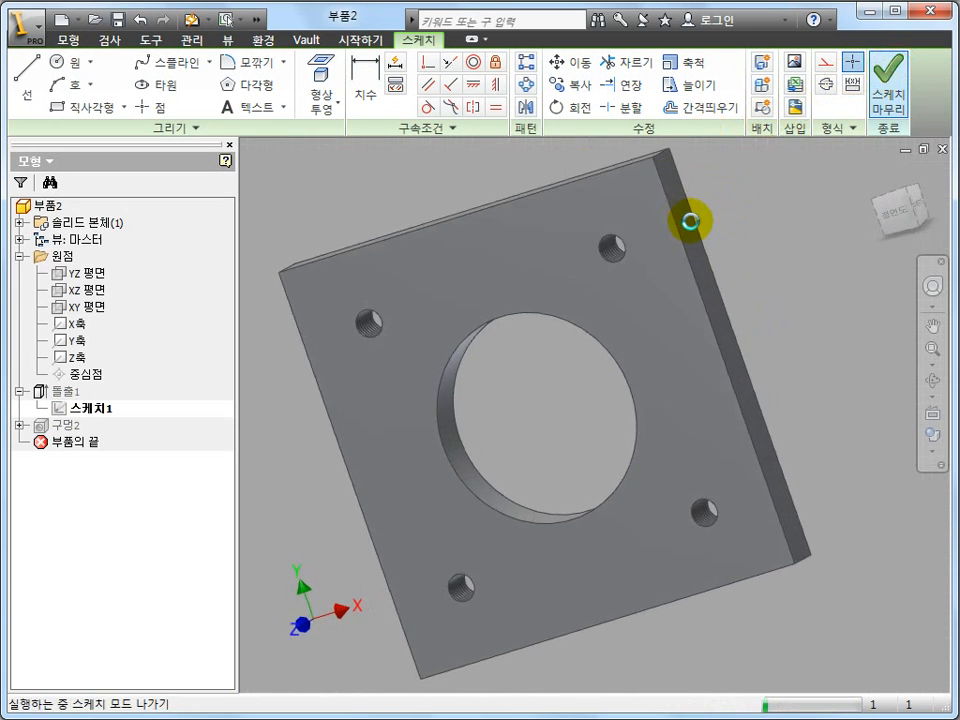
shift+middle_drag(551, 316, 526, 338)
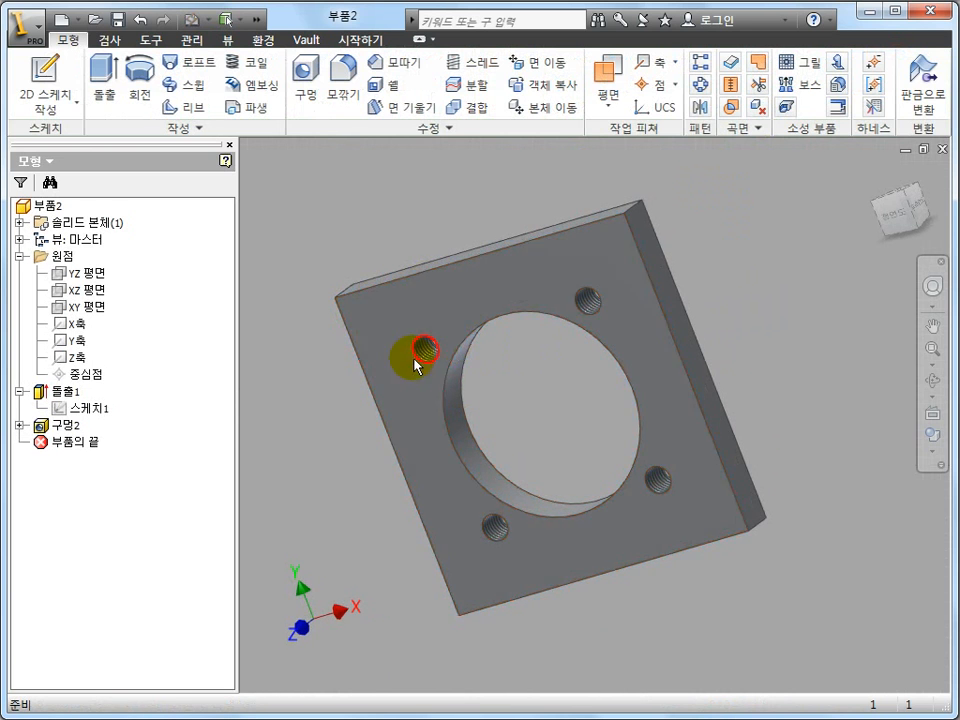
shift+middle_drag(381, 343, 405, 447)
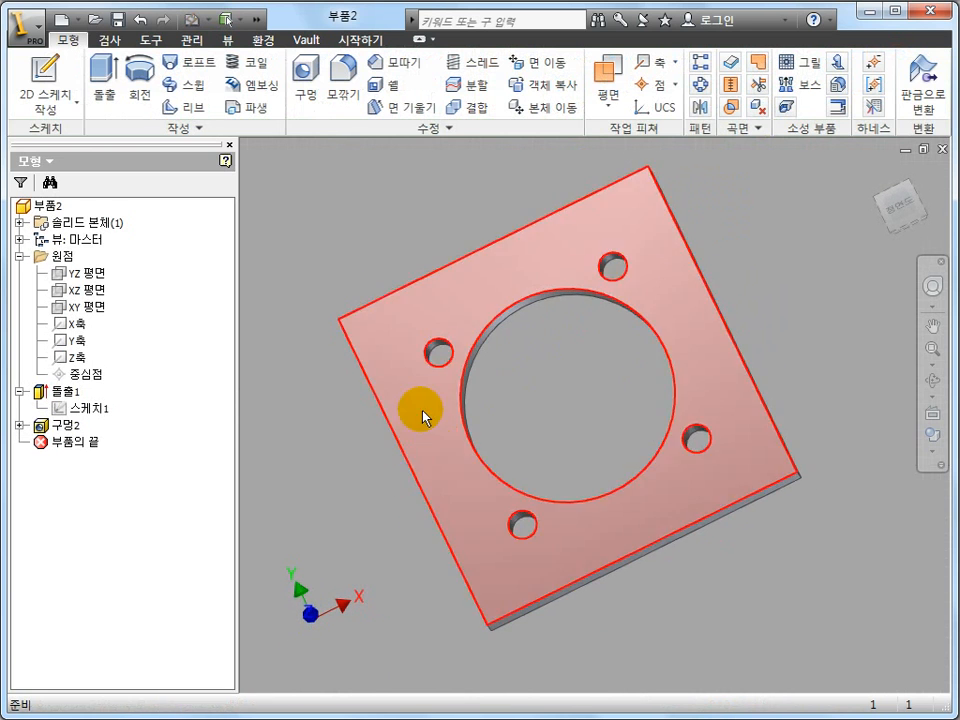
shift+middle_drag(536, 391, 525, 419)
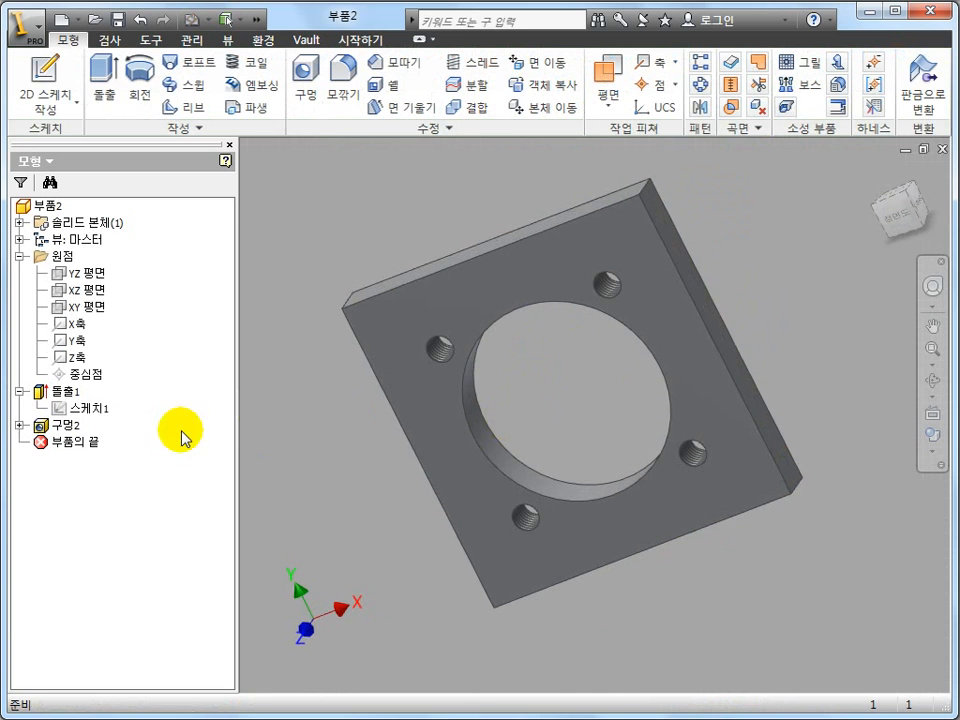
click(20, 392)
mouse_move(380, 494)
shift+middle_down()
mouse_move(373, 467)
mouse_move(379, 473)
shift+middle_up()
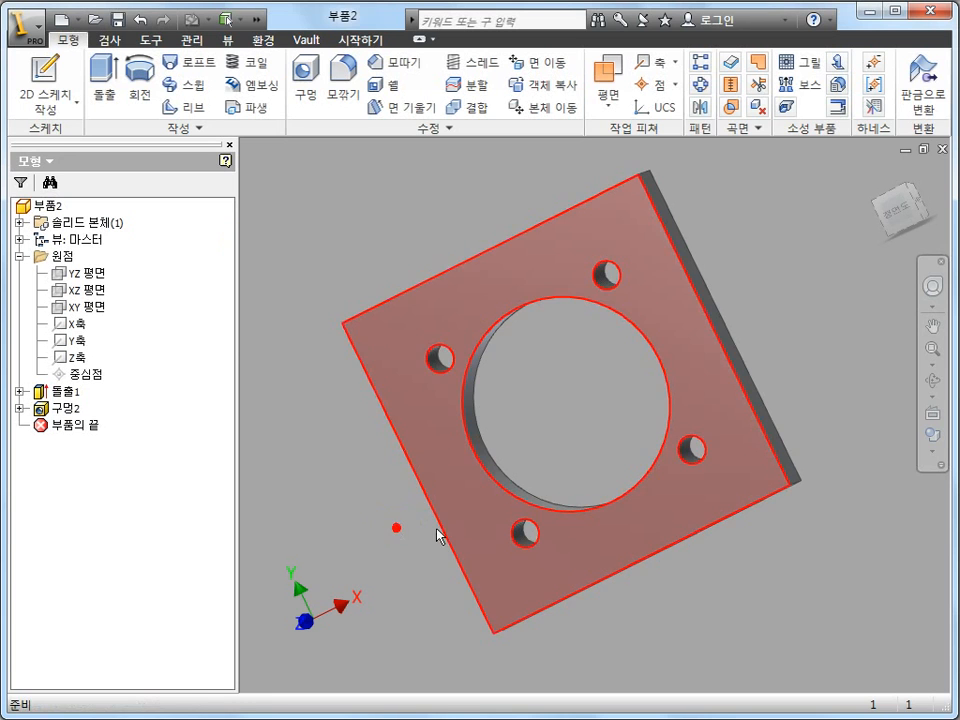
mouse_move(439, 536)
shift+middle_down()
mouse_move(484, 500)
mouse_move(486, 467)
mouse_move(508, 482)
mouse_move(378, 523)
shift+middle_up()
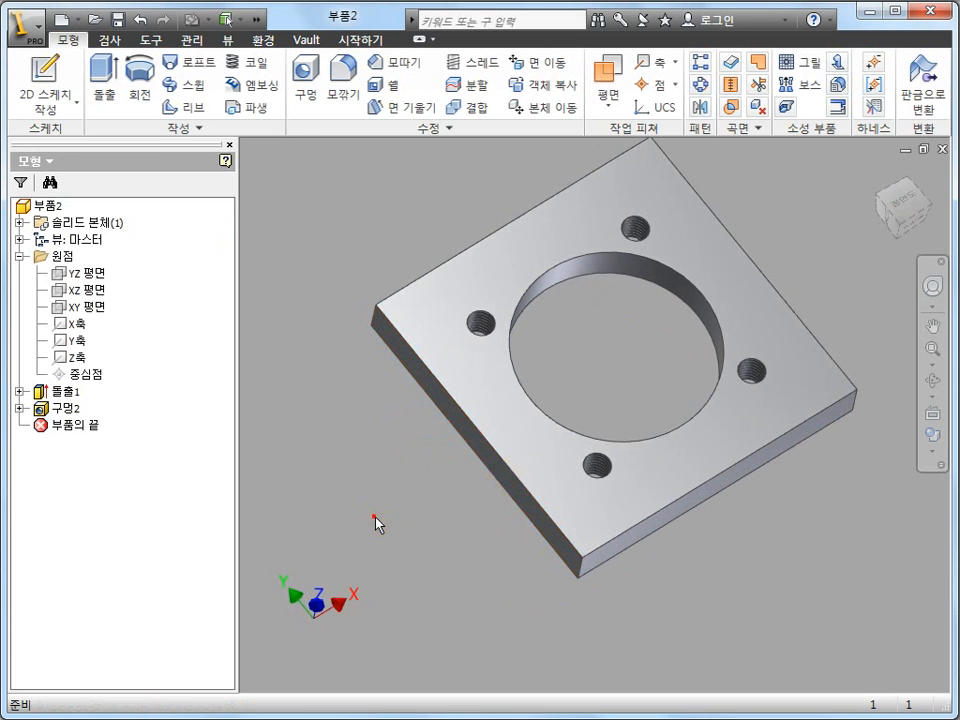
Reopen the extrusion's base sketch and set the plate width to 100 mm.
click(20, 392)
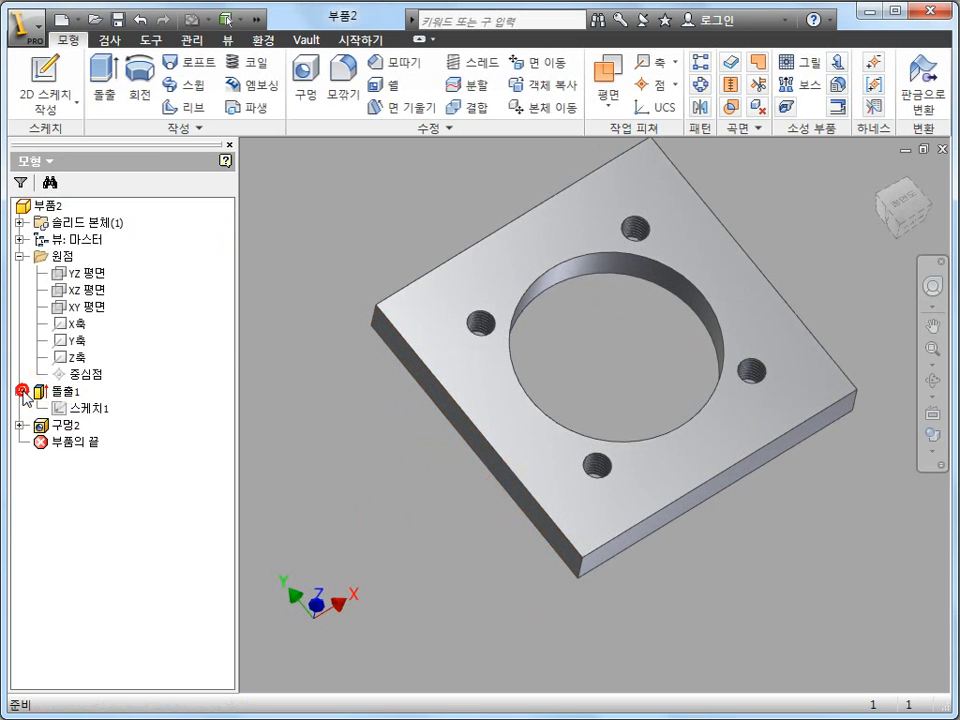
double_click(84, 410)
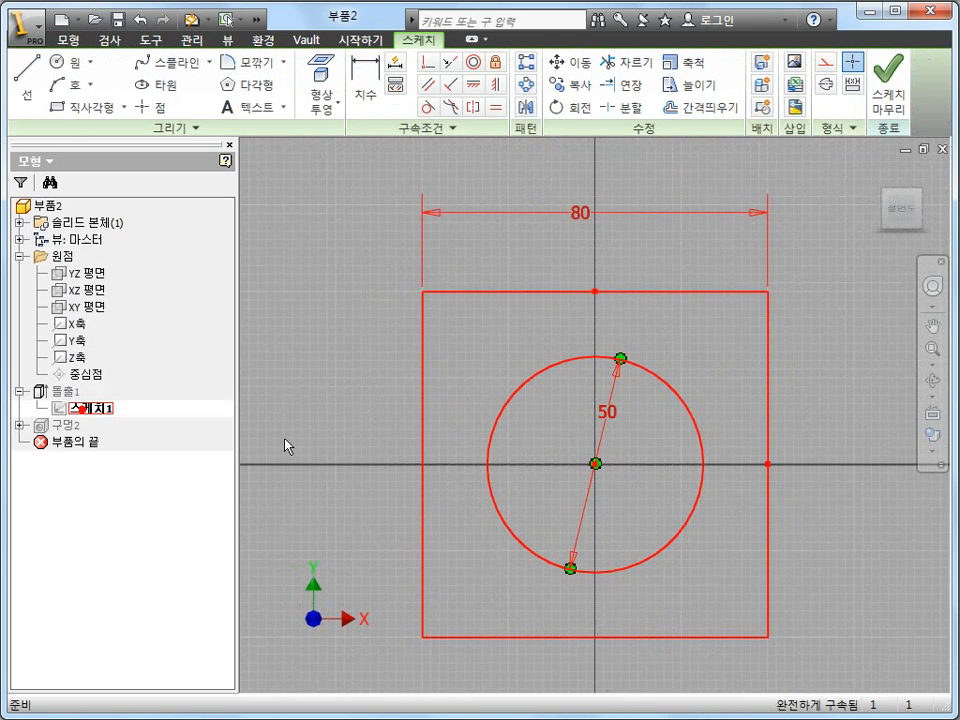
click(281, 444)
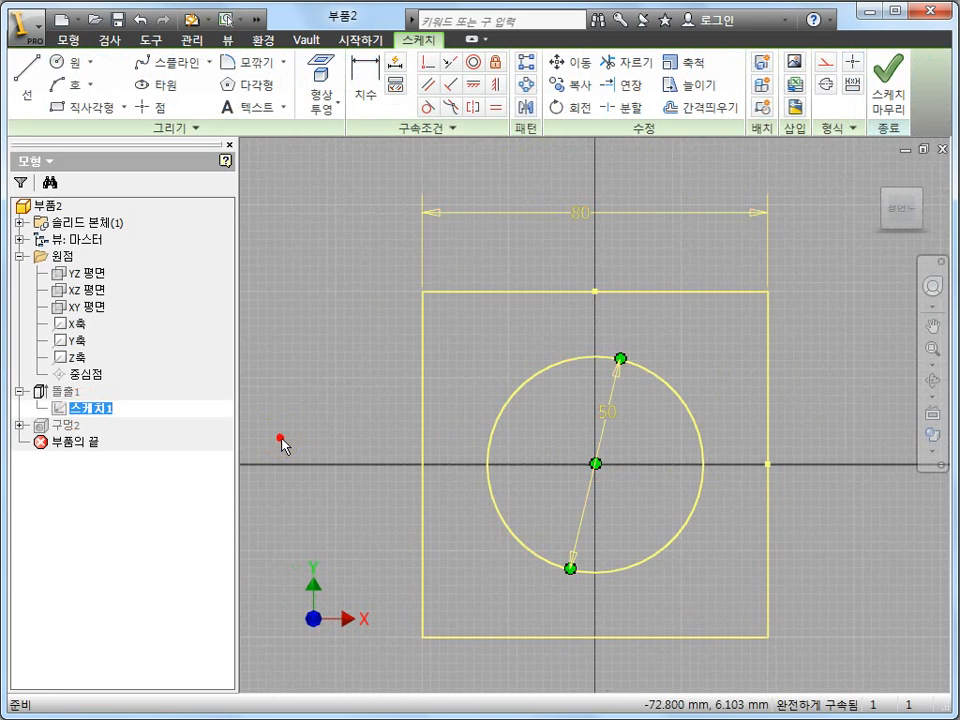
click(298, 381)
double_click(563, 215)
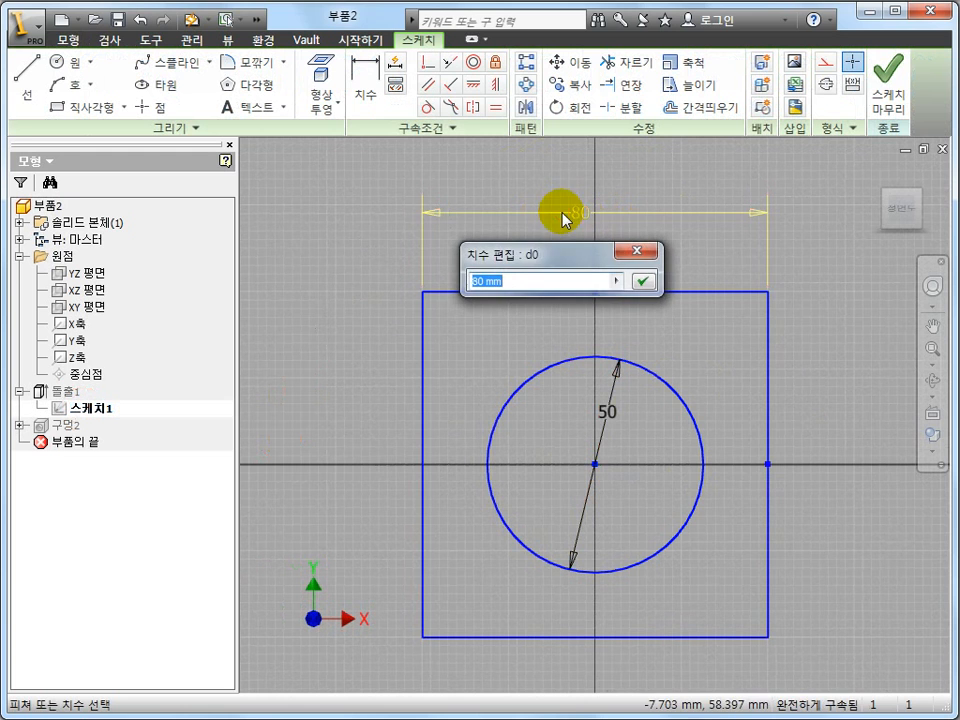
text(100)
key(Return)
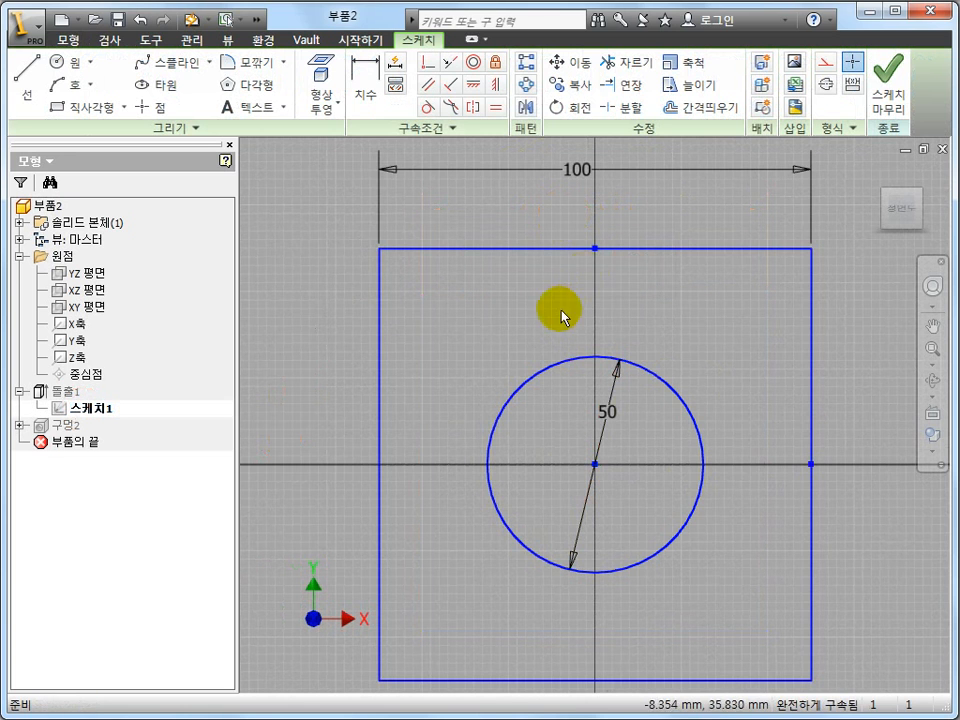
Link the center circle's diameter to the plate width dimension with the formula d0/2.
scroll(549, 322, up, 3)
middle_drag(549, 322, 542, 369)
scroll(612, 426, down, 3)
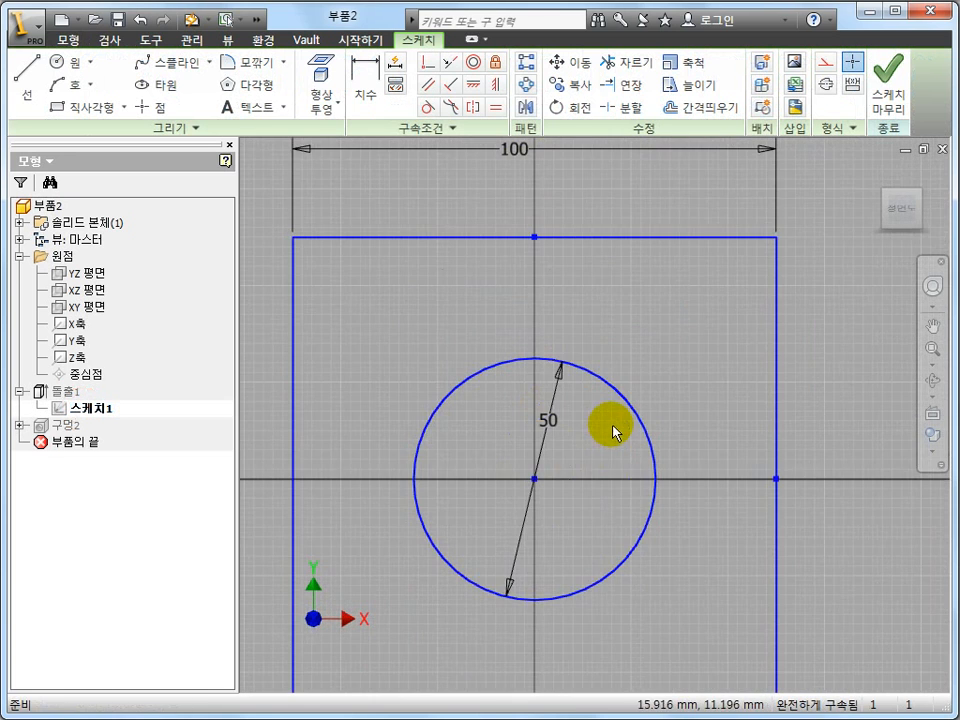
double_click(556, 428)
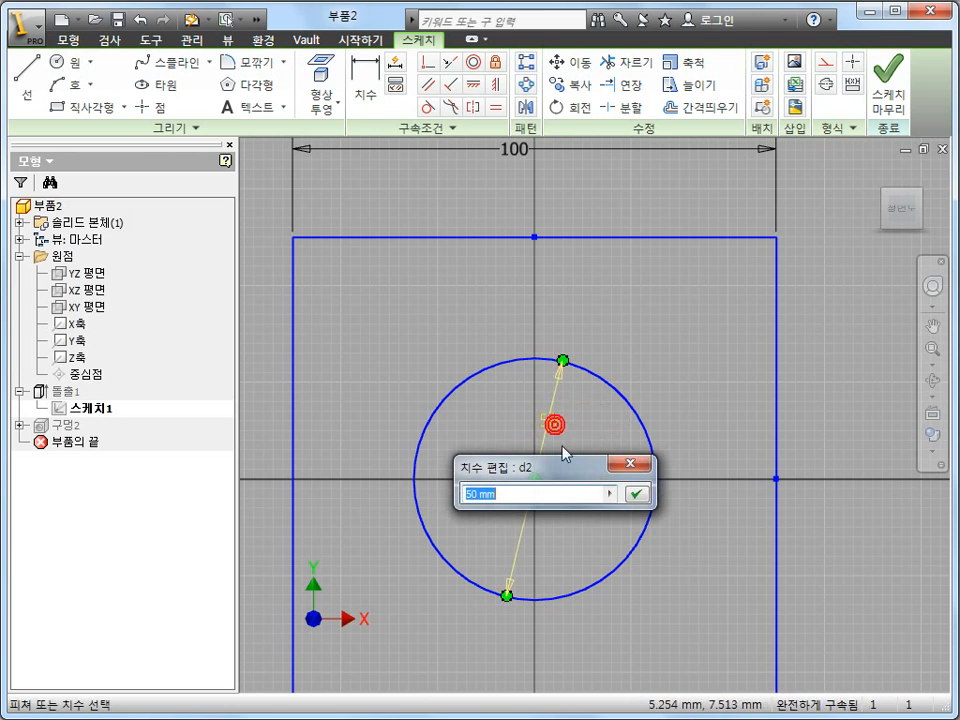
scroll(640, 383, up, 2)
drag(561, 470, 341, 227)
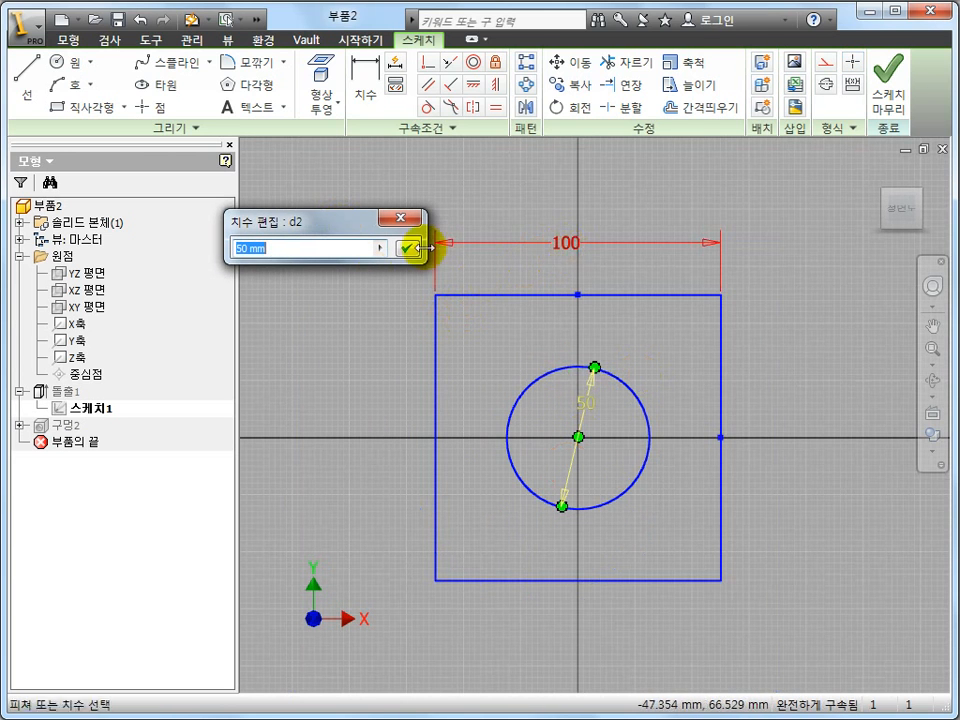
drag(329, 237, 402, 407)
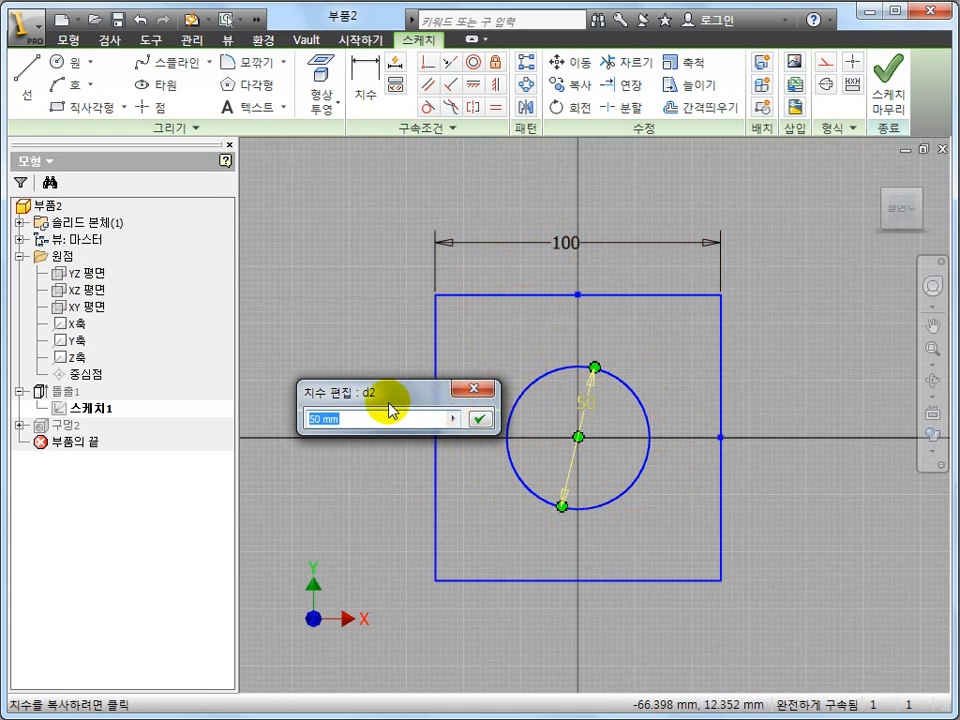
click(578, 250)
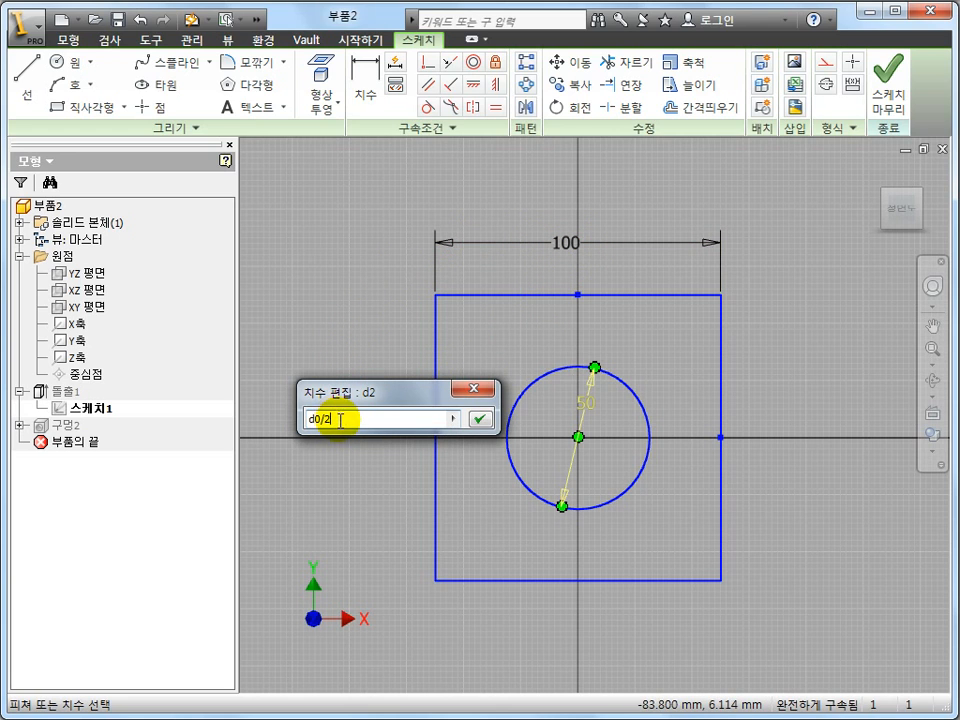
key(Return)
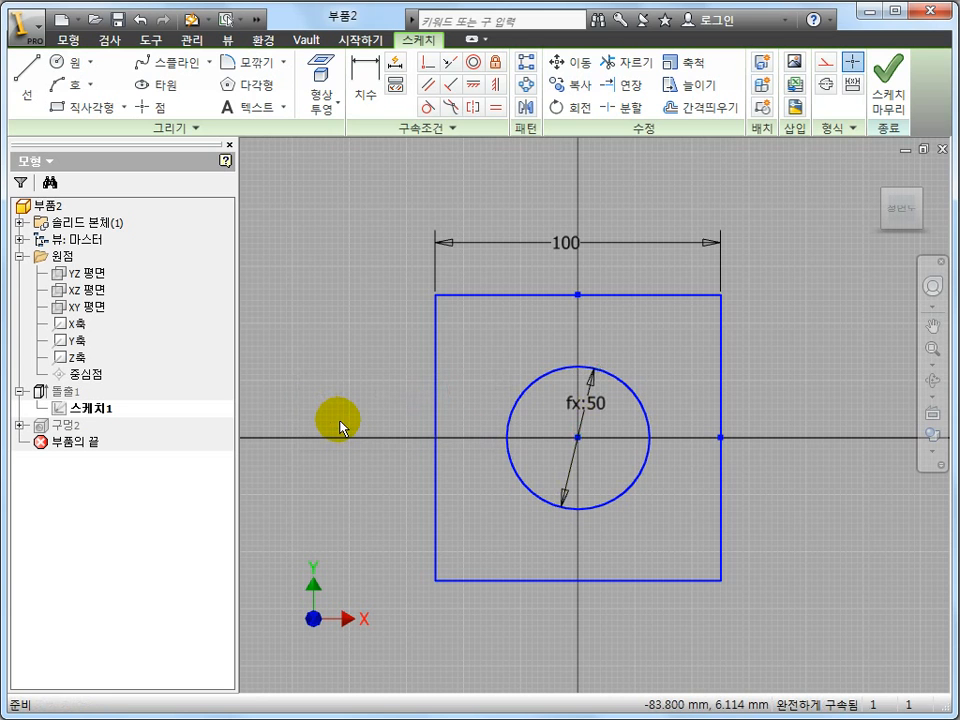
Reposition the circle's diameter dimension so its leader and text sit outside the circle, toward the plate's upper-right corner.
scroll(618, 418, down, 4)
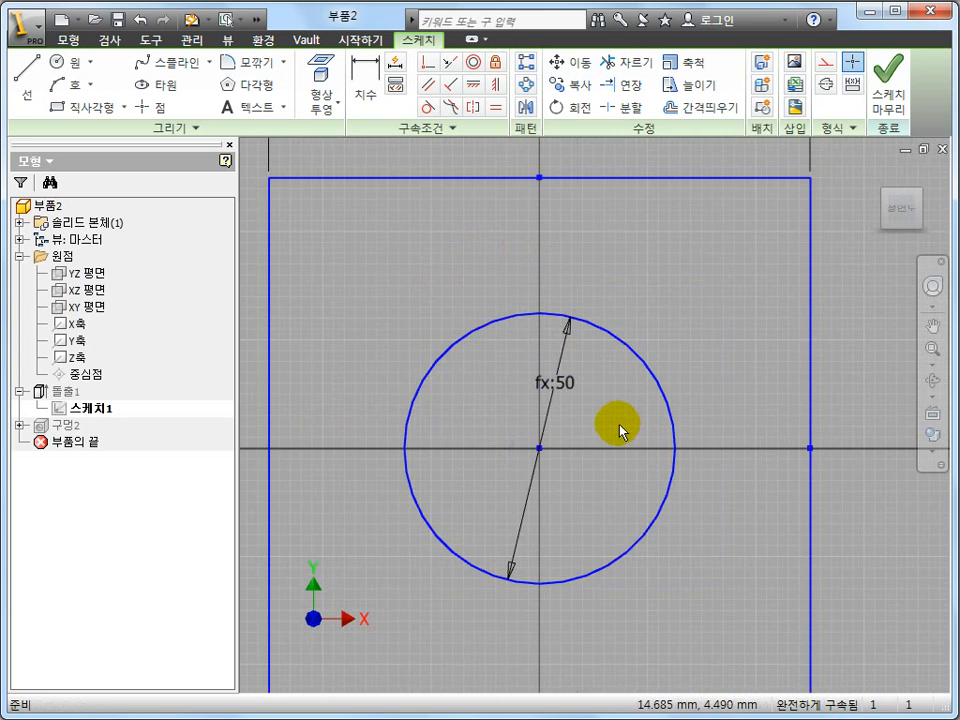
scroll(564, 422, up, 3)
drag(565, 403, 636, 372)
drag(700, 375, 663, 340)
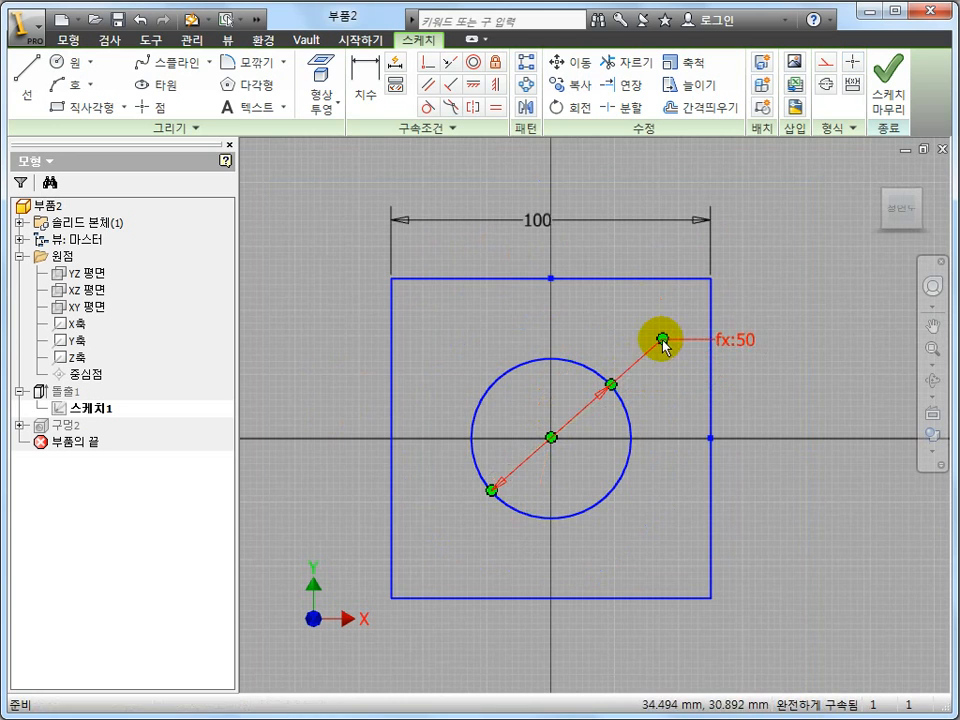
drag(738, 344, 606, 338)
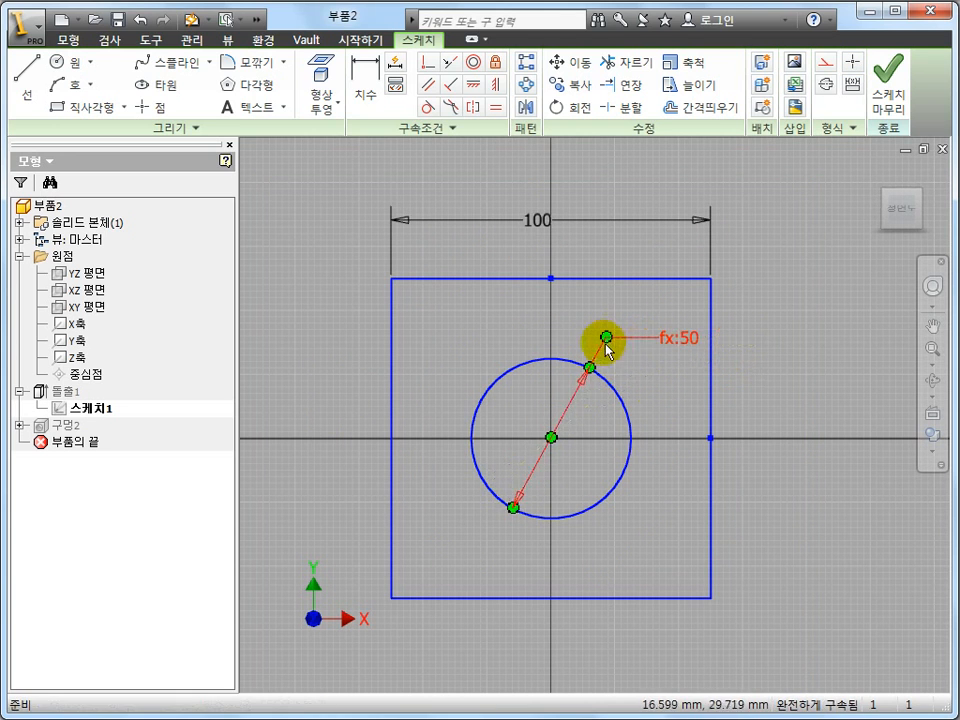
click(709, 315)
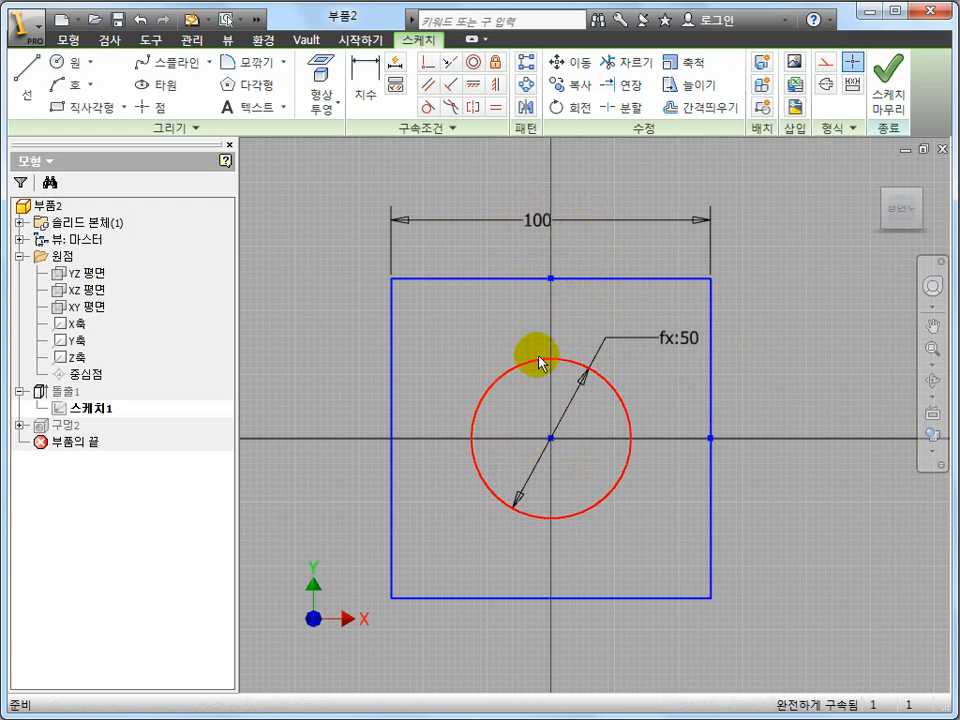
Test the linked hole diameter by setting the plate width to 80 mm, and return the width to 100 mm.
double_click(549, 236)
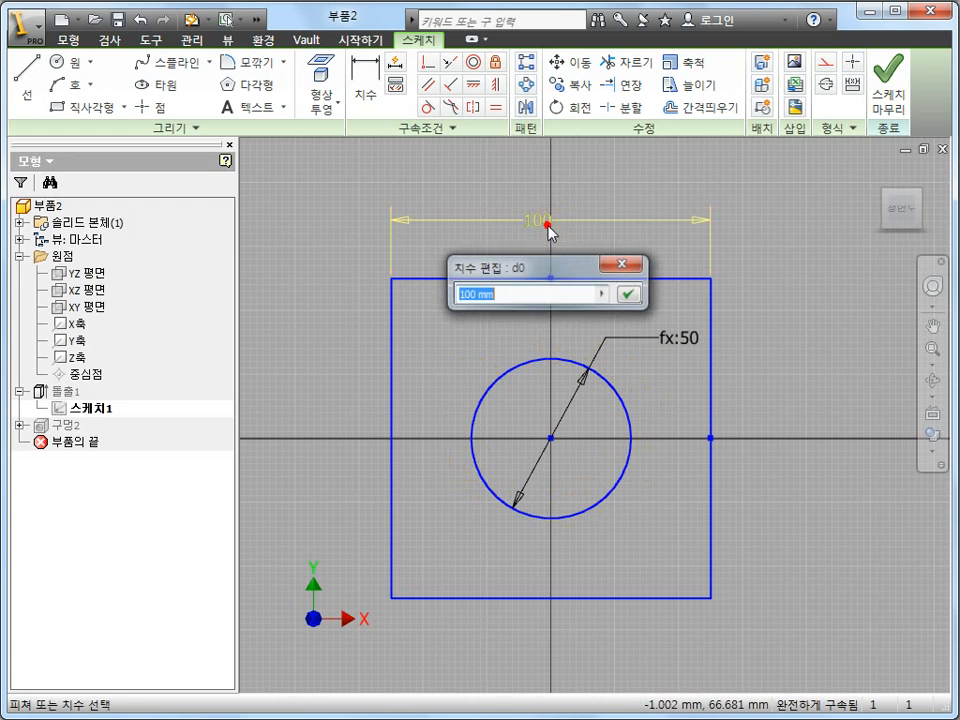
text(80)
key(Return)
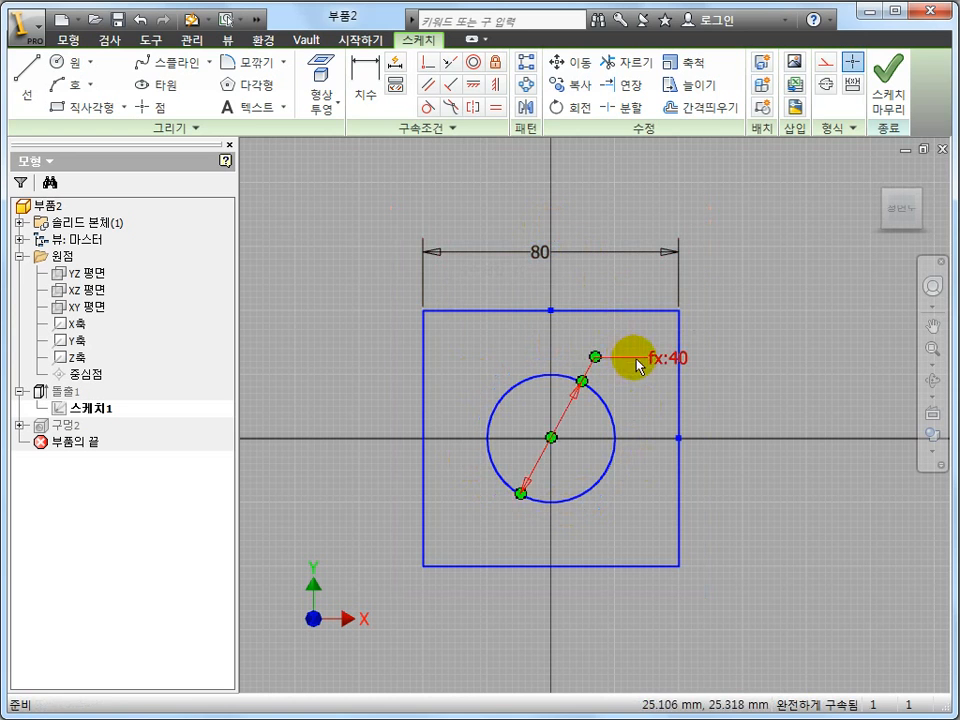
double_click(541, 252)
key(Return)
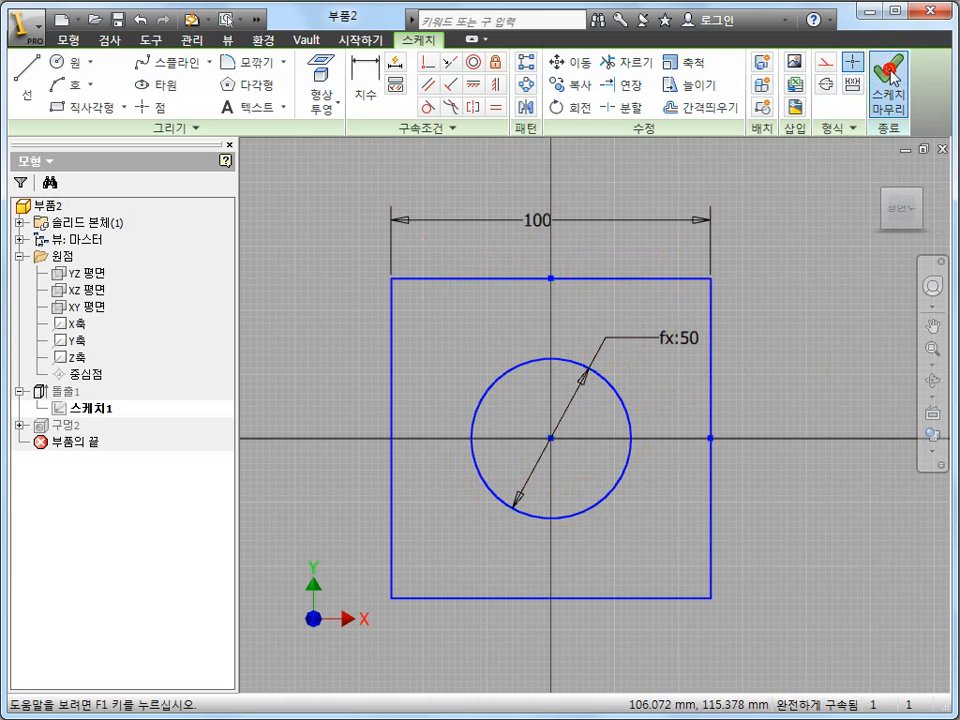
Set the plate width to 80 mm and finish the sketch to update the solid plate.
double_click(544, 221)
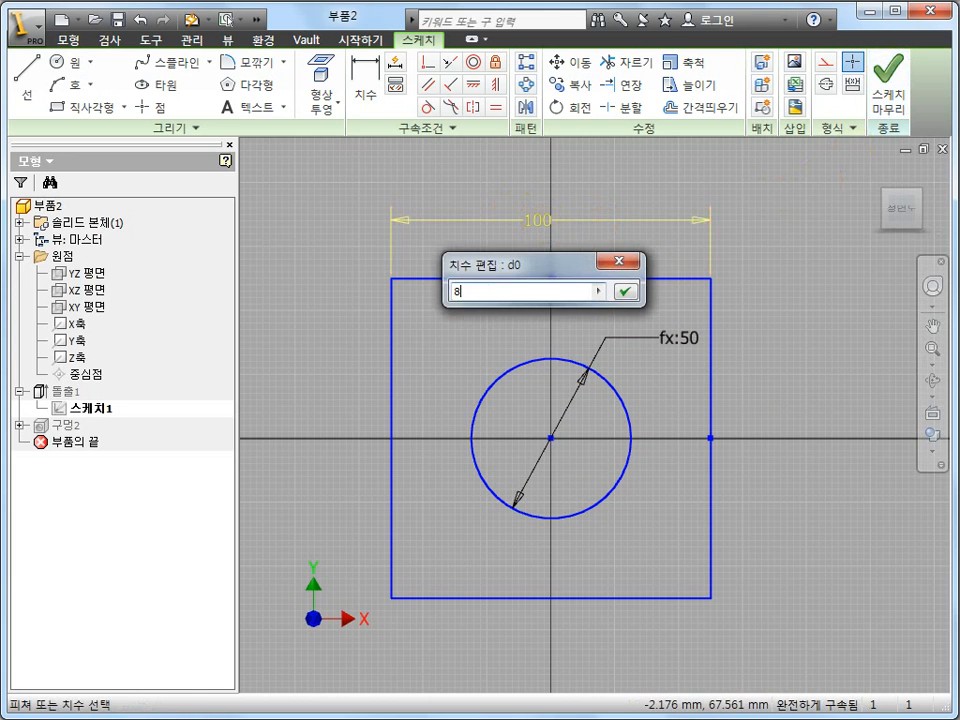
text(80)
key(Return)
click(874, 88)
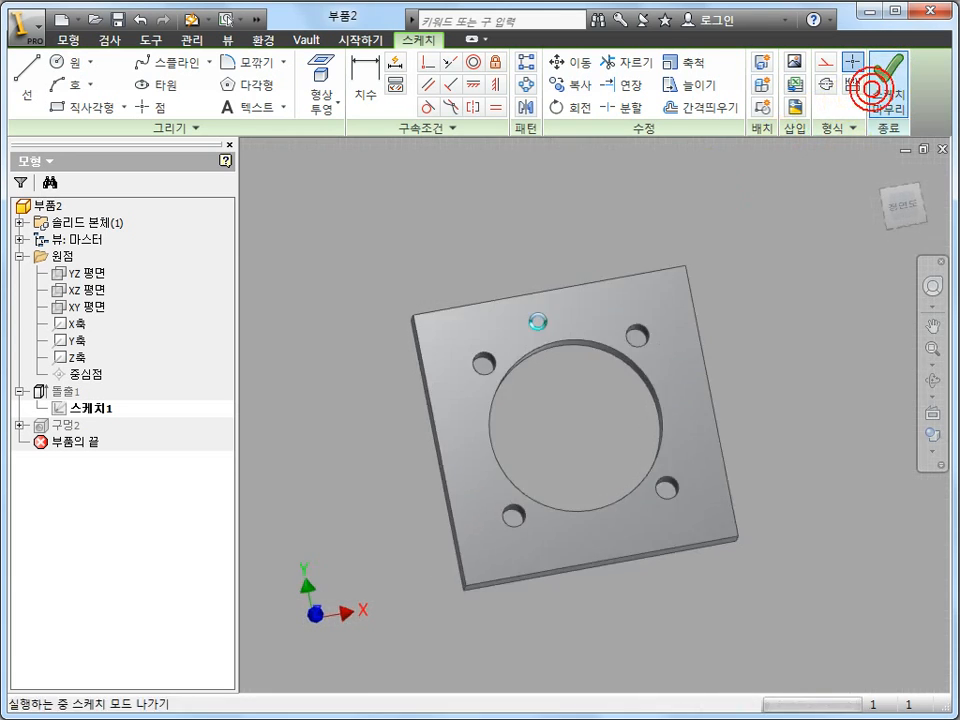
mouse_move(398, 473)
shift+middle_down()
mouse_move(402, 457)
mouse_move(397, 475)
shift+middle_up()
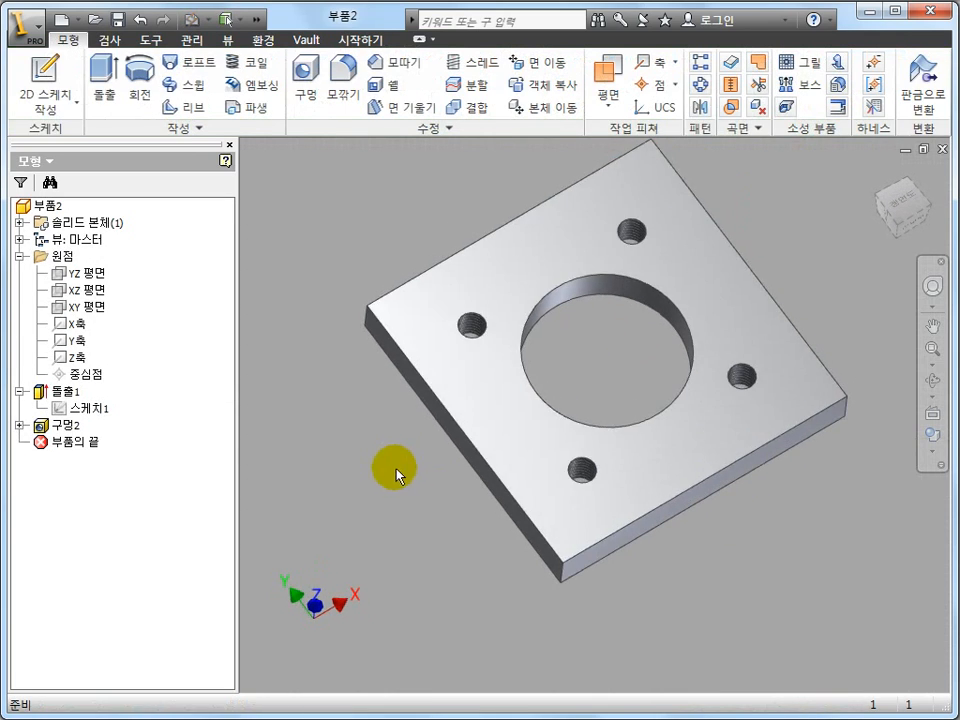
Edit the plate's base sketch to set the plate width to 100 mm, and finish the sketch to update the solid.
double_click(93, 410)
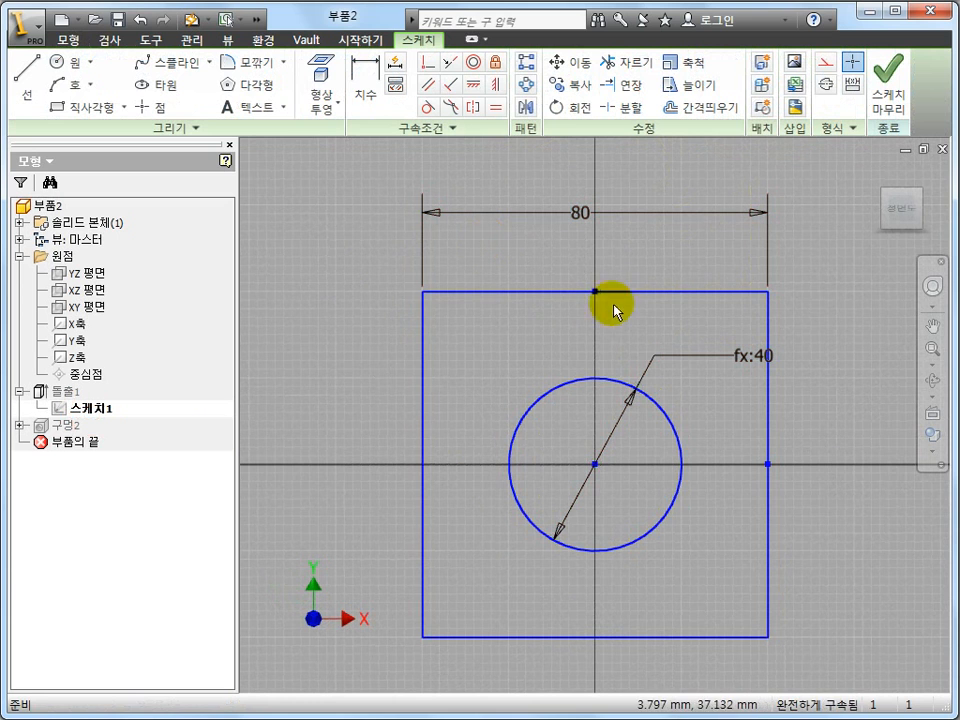
click(887, 119)
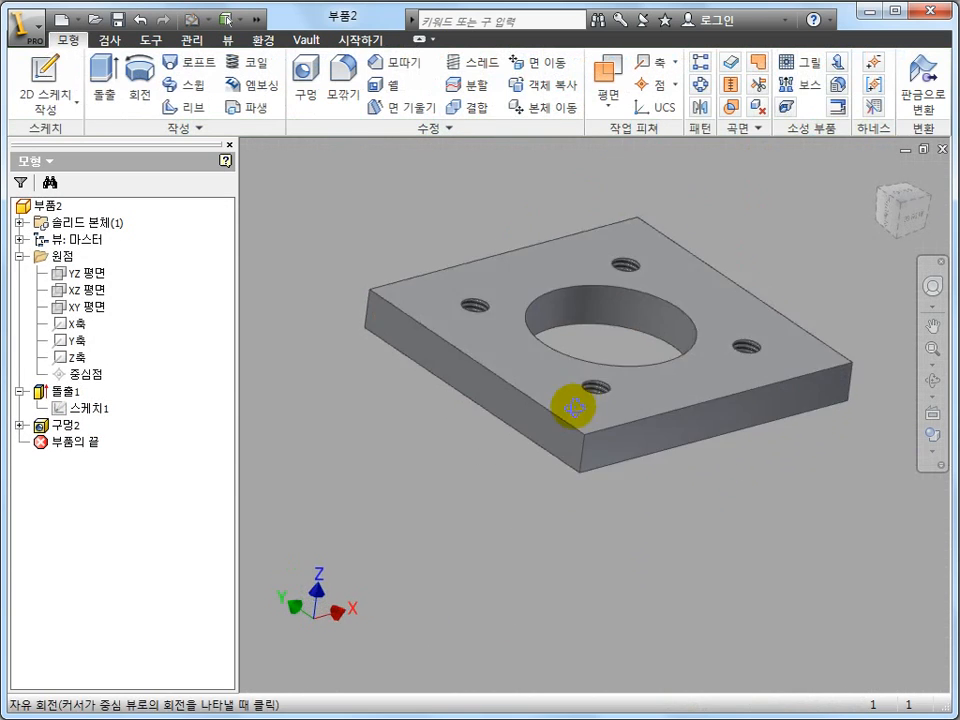
double_click(84, 407)
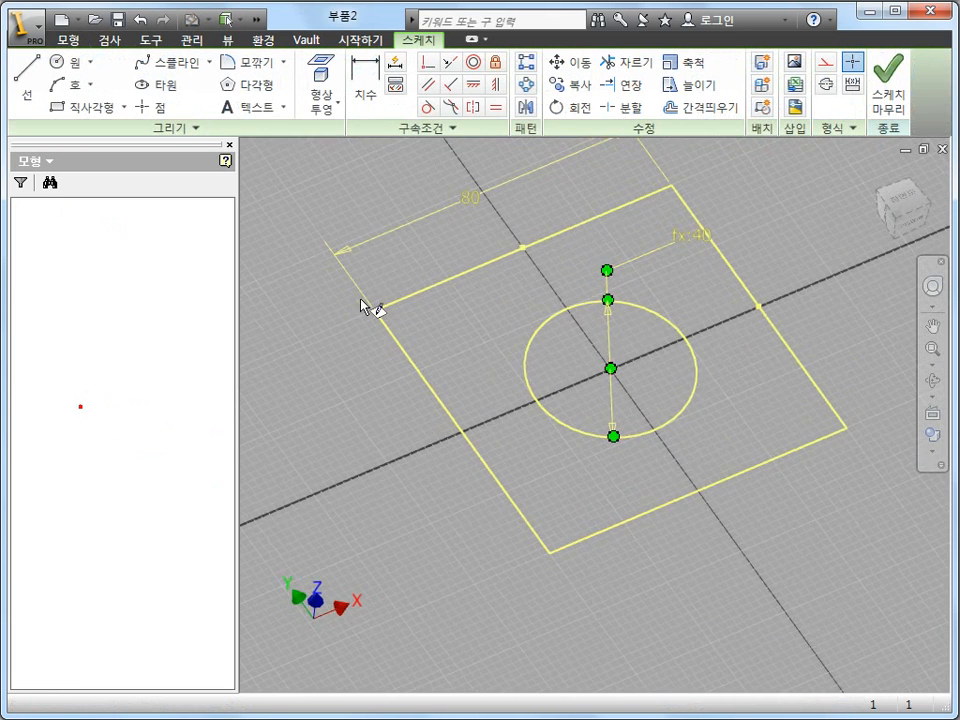
double_click(585, 210)
text(10)
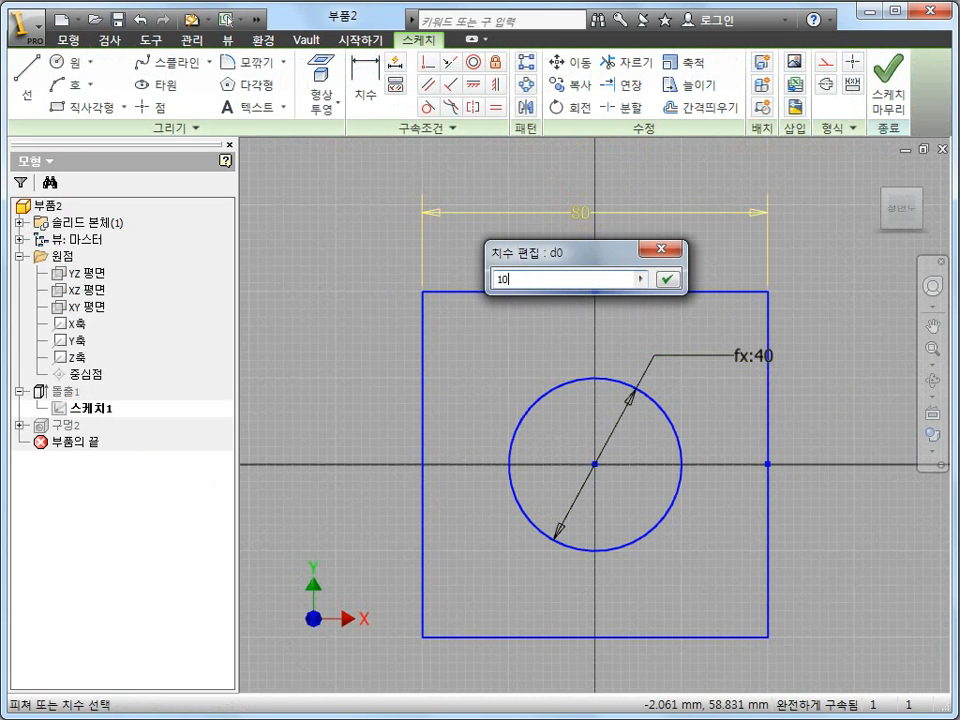
text(0)
key(Return)
click(872, 107)
mouse_move(370, 276)
shift+middle_down()
mouse_move(499, 315)
mouse_move(540, 403)
mouse_move(545, 376)
mouse_move(538, 388)
mouse_move(561, 409)
shift+middle_up()
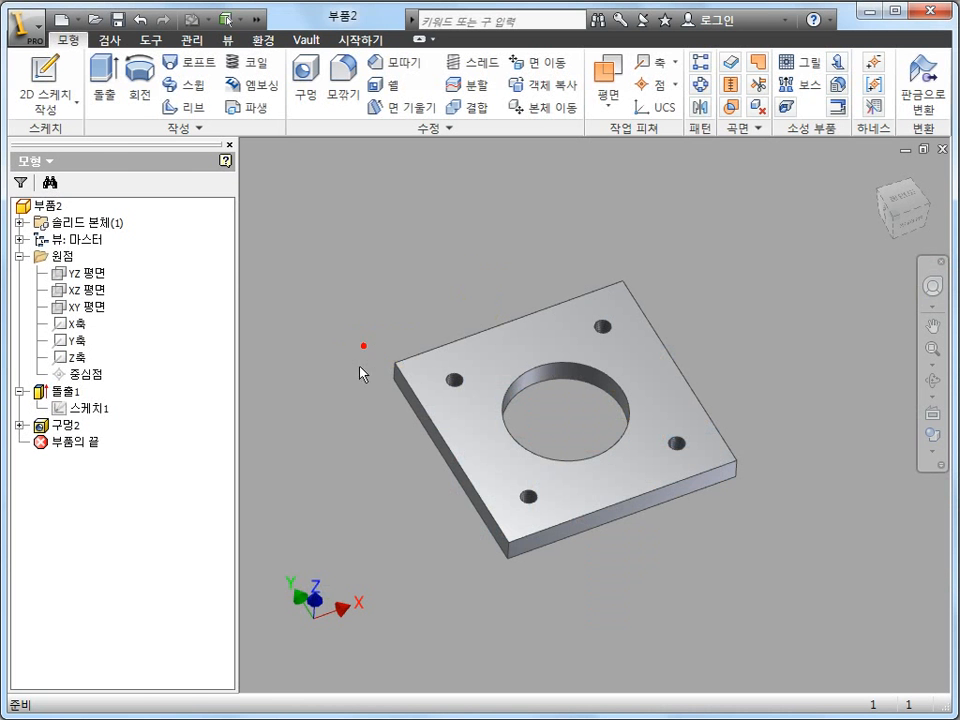
mouse_move(360, 371)
shift+middle_down()
mouse_move(424, 446)
mouse_move(474, 483)
shift+middle_up()
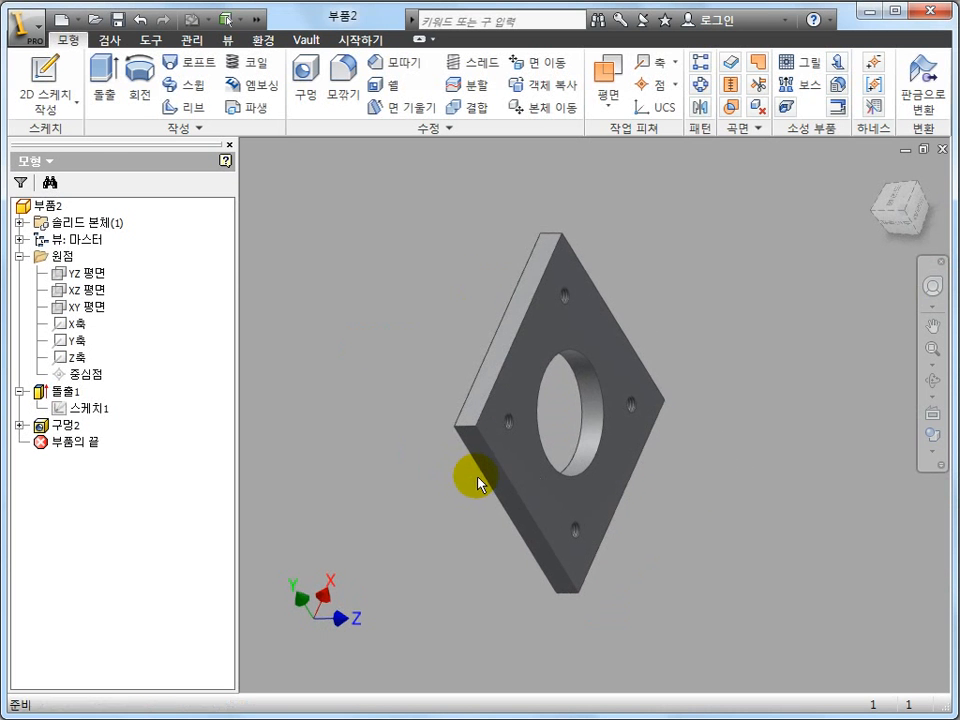
Fillet the four outer corner edges running through the plate's thickness with a constant radius of 10 mm.
click(343, 75)
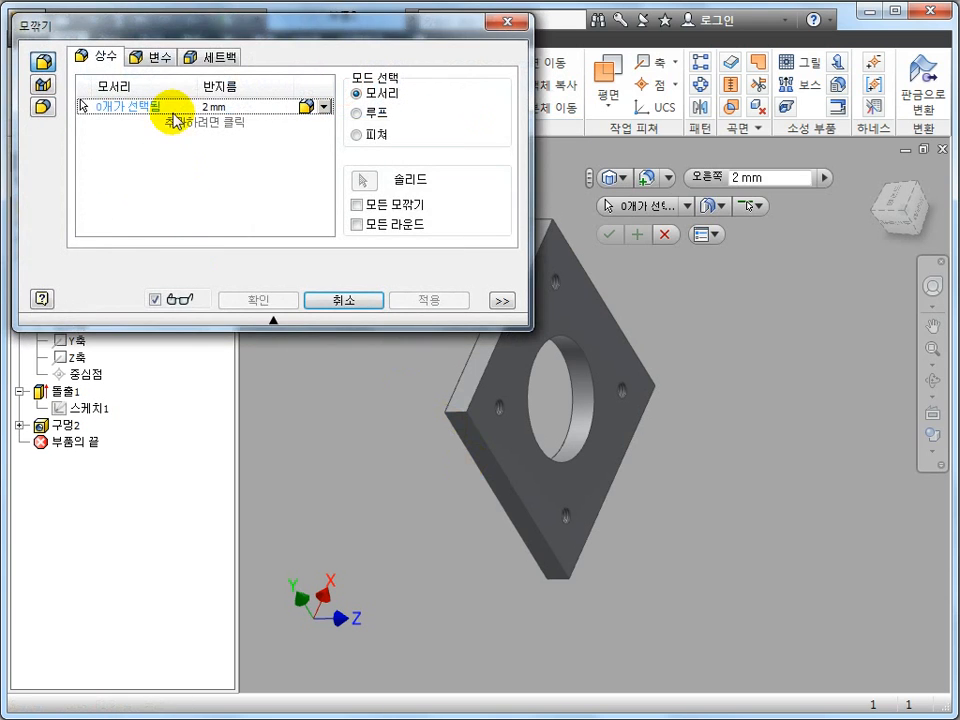
drag(162, 22, 174, 130)
click(229, 212)
click(222, 210)
click(166, 221)
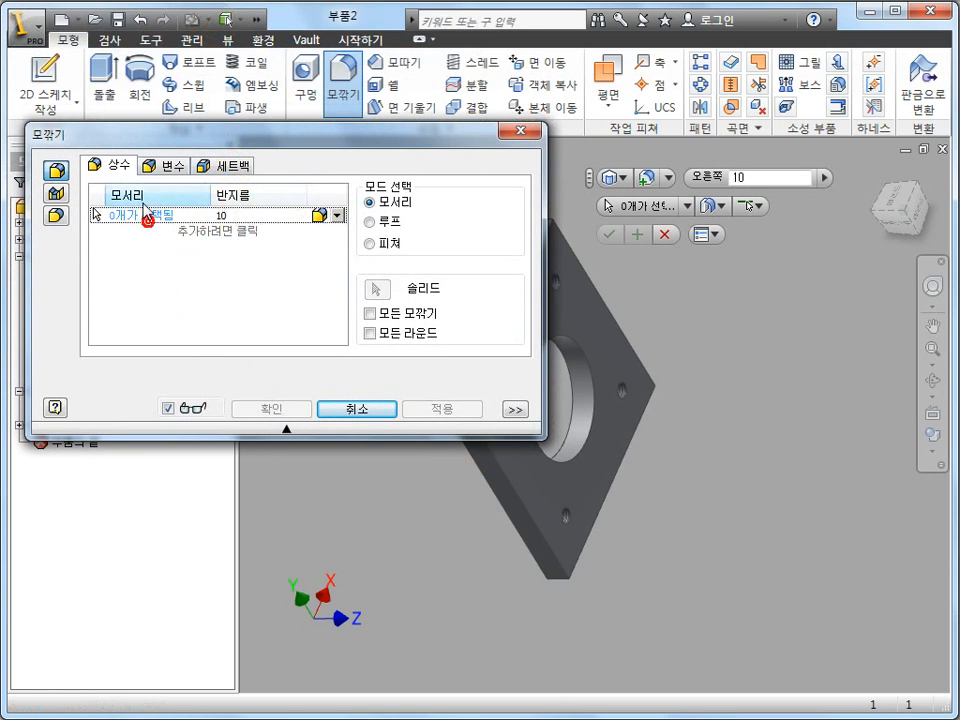
drag(200, 145, 178, 20)
click(452, 411)
shift+middle_drag(668, 370, 532, 487)
click(555, 228)
click(524, 458)
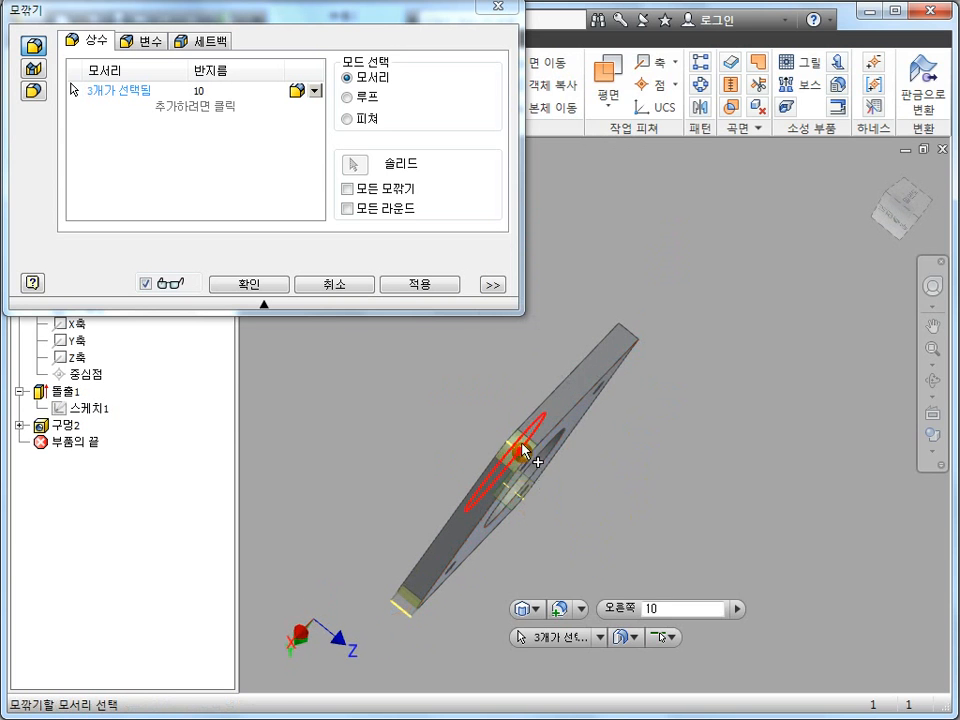
click(624, 340)
shift+middle_drag(649, 379, 660, 440)
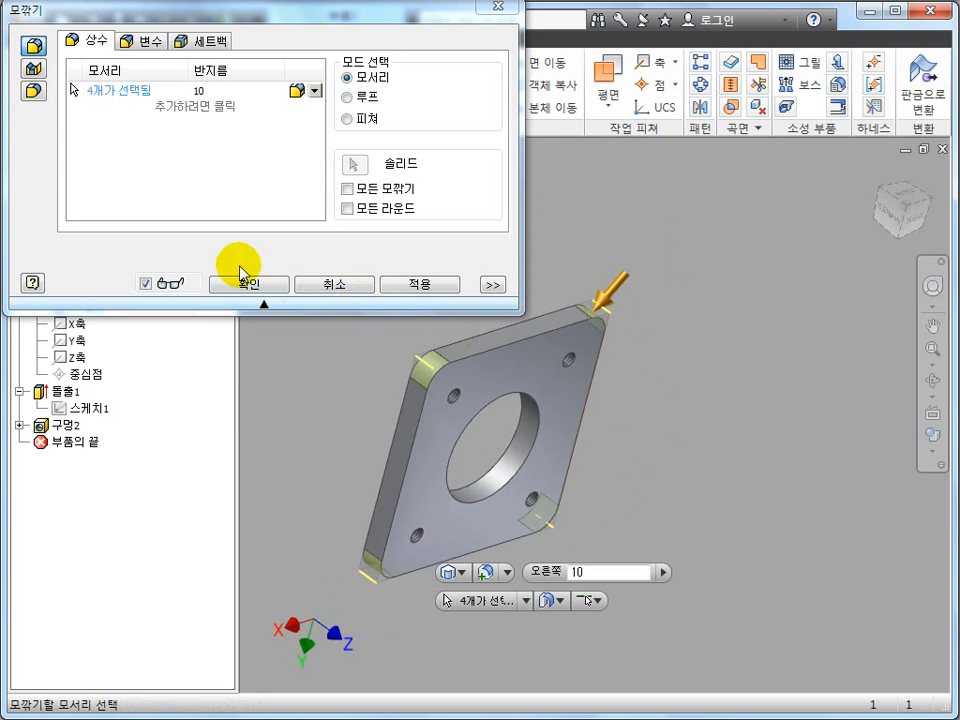
click(251, 285)
shift+middle_drag(679, 291, 624, 484)
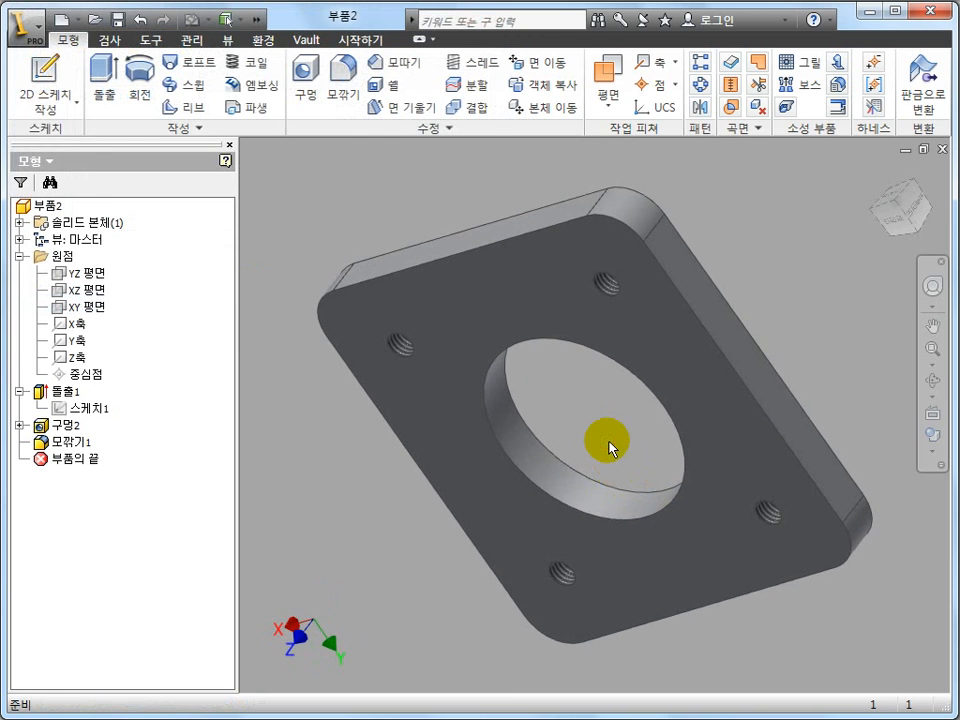